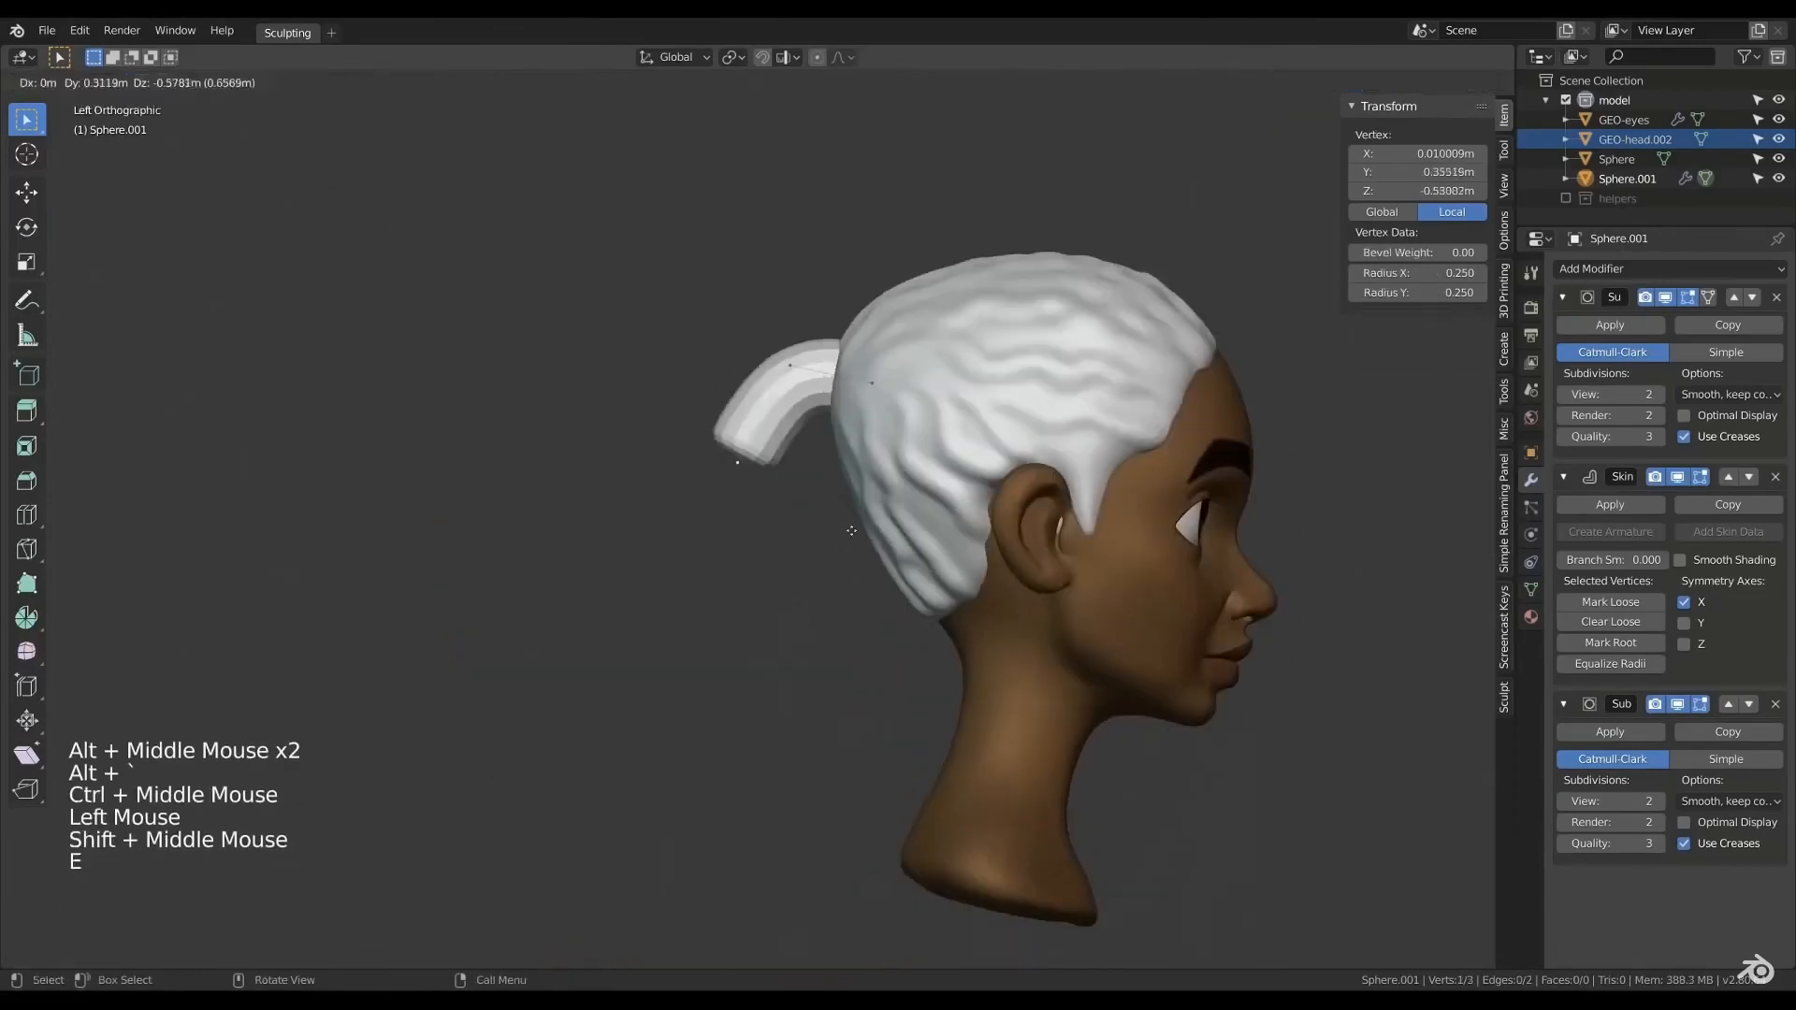
Extrude the ponytail's vertices down behind the head into a long curved shape and adjust the skin radius.
click(850, 530)
key(g)
key(e)
key(e)
key(e)
key(ctrl+a)
click(913, 624)
Move and rotate the ponytail's lower vertices and resize their skin radius to thicken the end of the hair.
ctrl+middle_drag(945, 394, 945, 477)
key(alt+a)
click(775, 481)
key(g)
key(r)
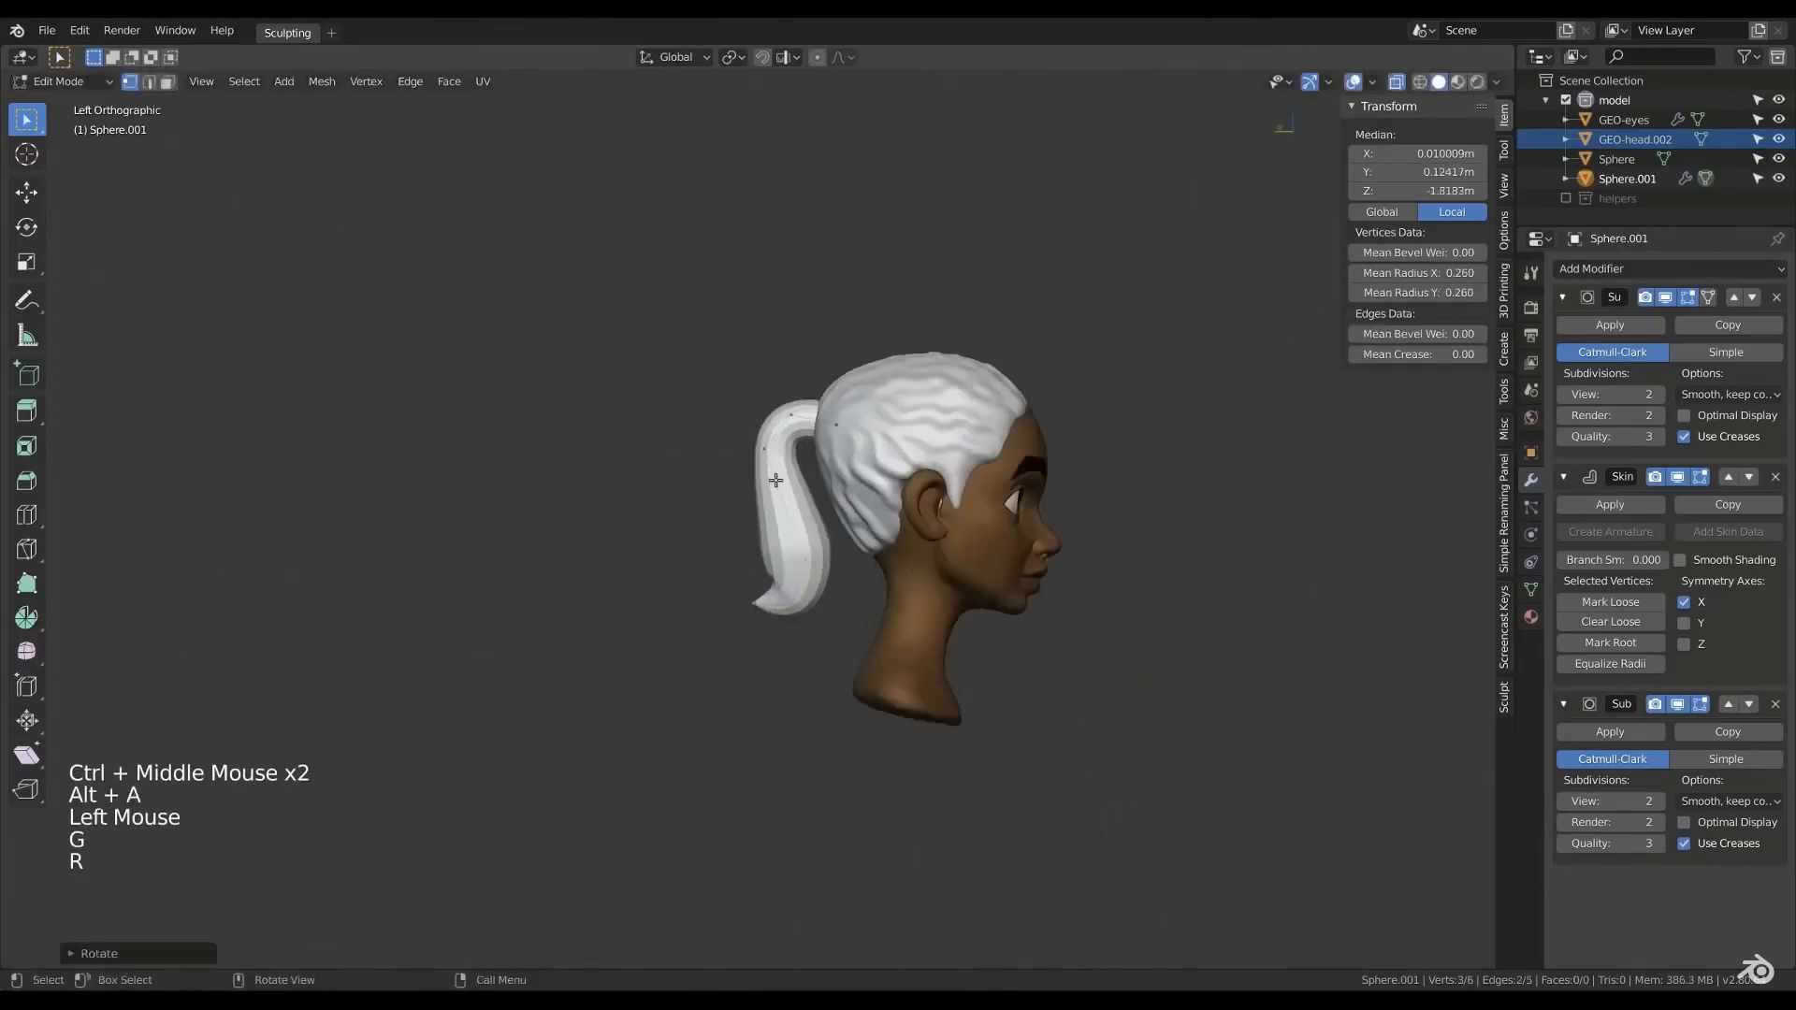
key(ctrl+a)
key(g)
key(ctrl+a)
Reposition the vertices near the ponytail's tip in side view so the end flicks outward.
key(Tab)
alt+middle_drag(804, 564, 894, 564)
key(Tab)
key(g)
key(g)
click(847, 634)
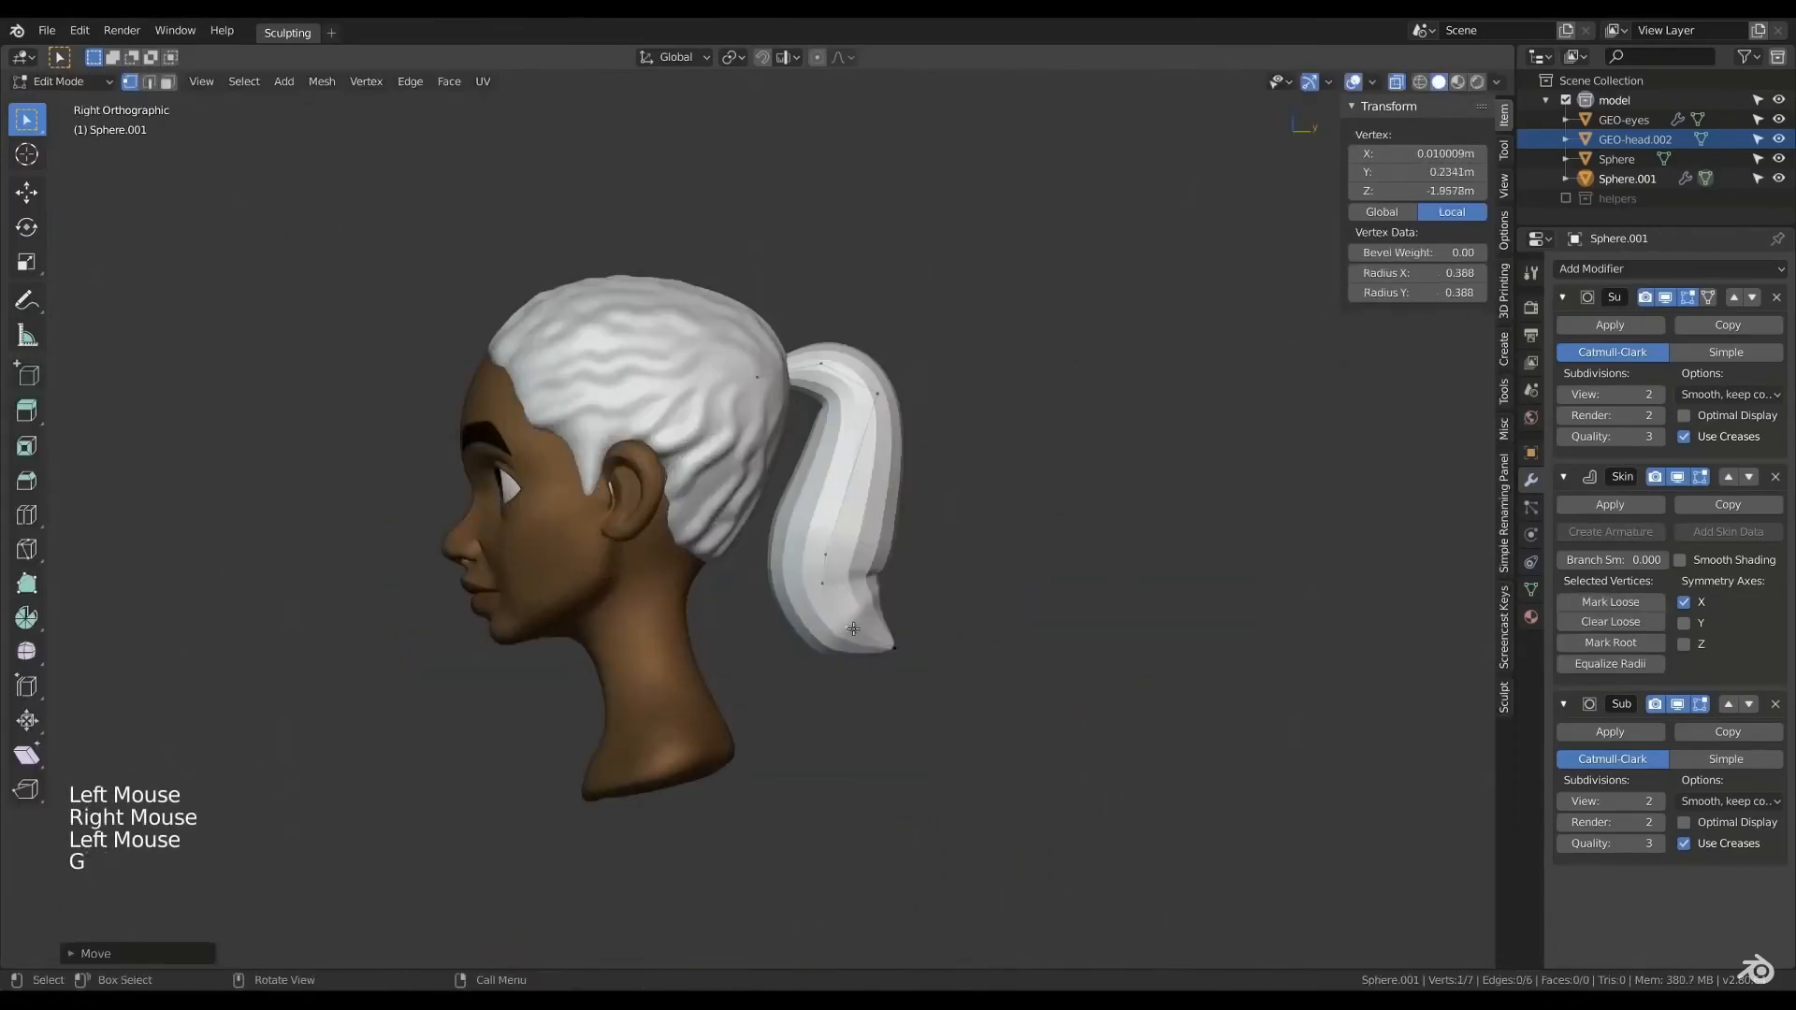
key(g)
click(943, 676)
shift+middle_drag(944, 676, 972, 646)
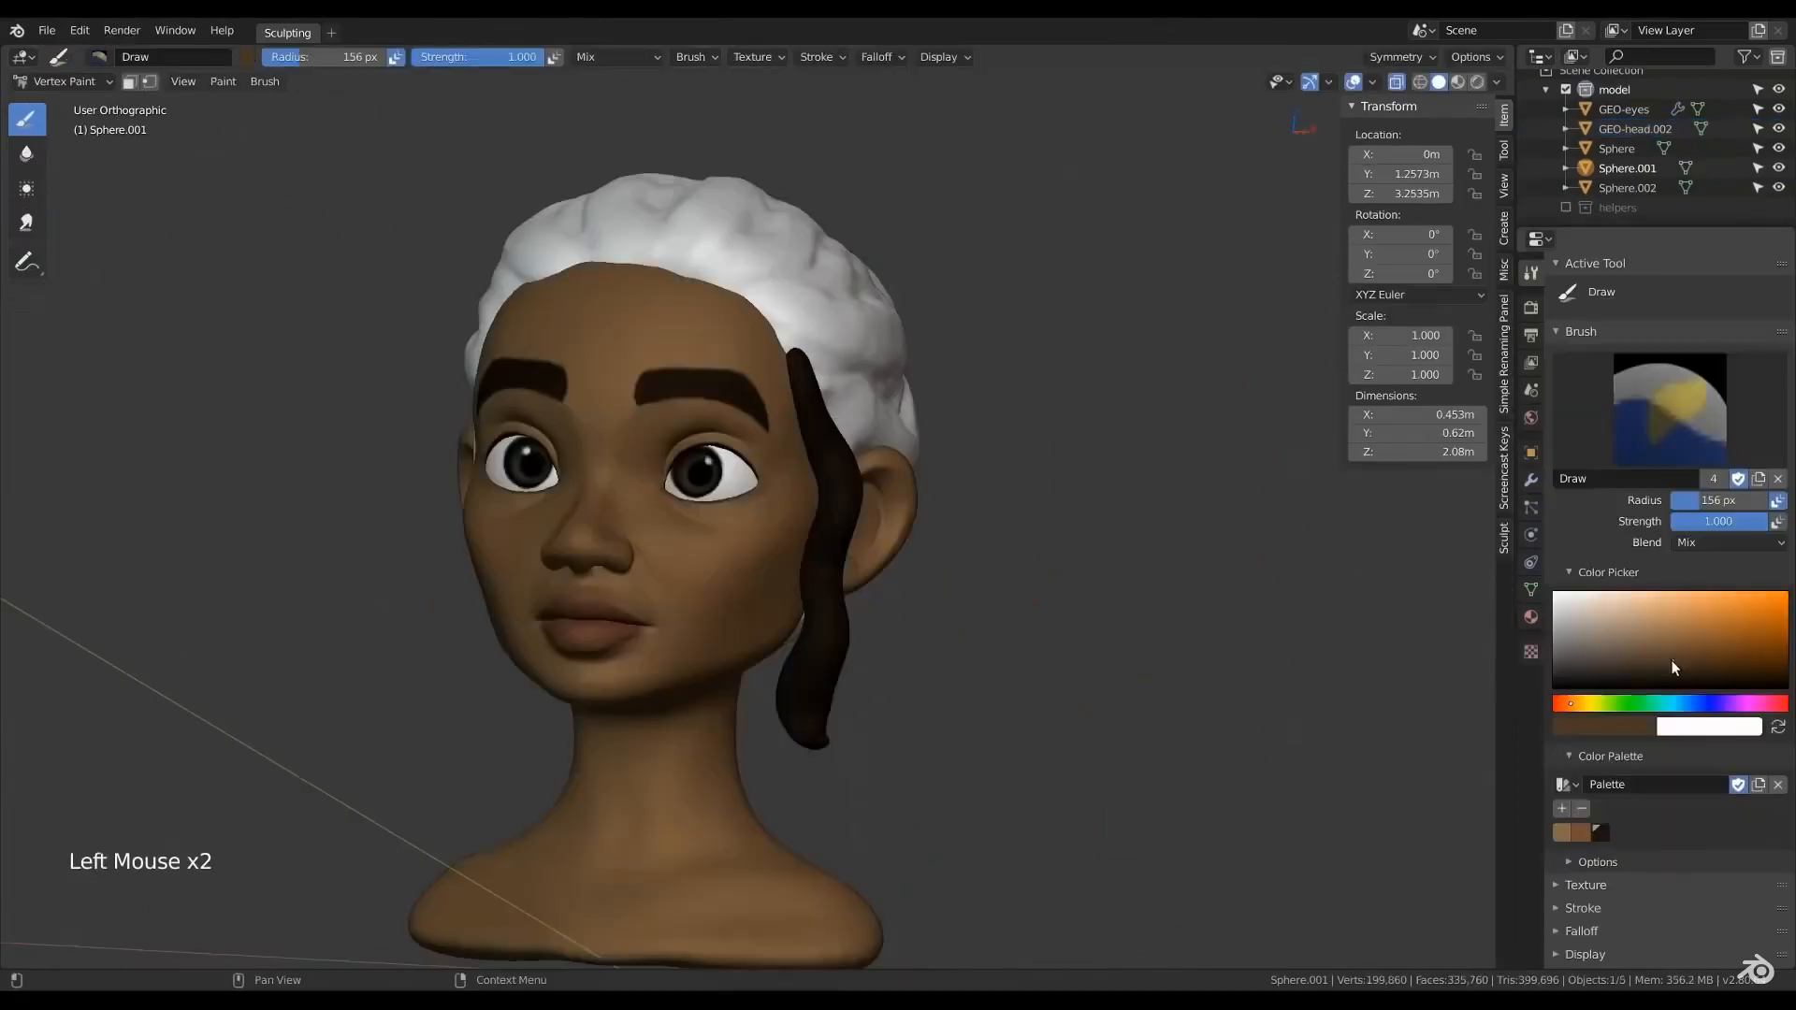
Fill the side strand and the other hair objects with the dark brown vertex paint colour.
key(shift+k)
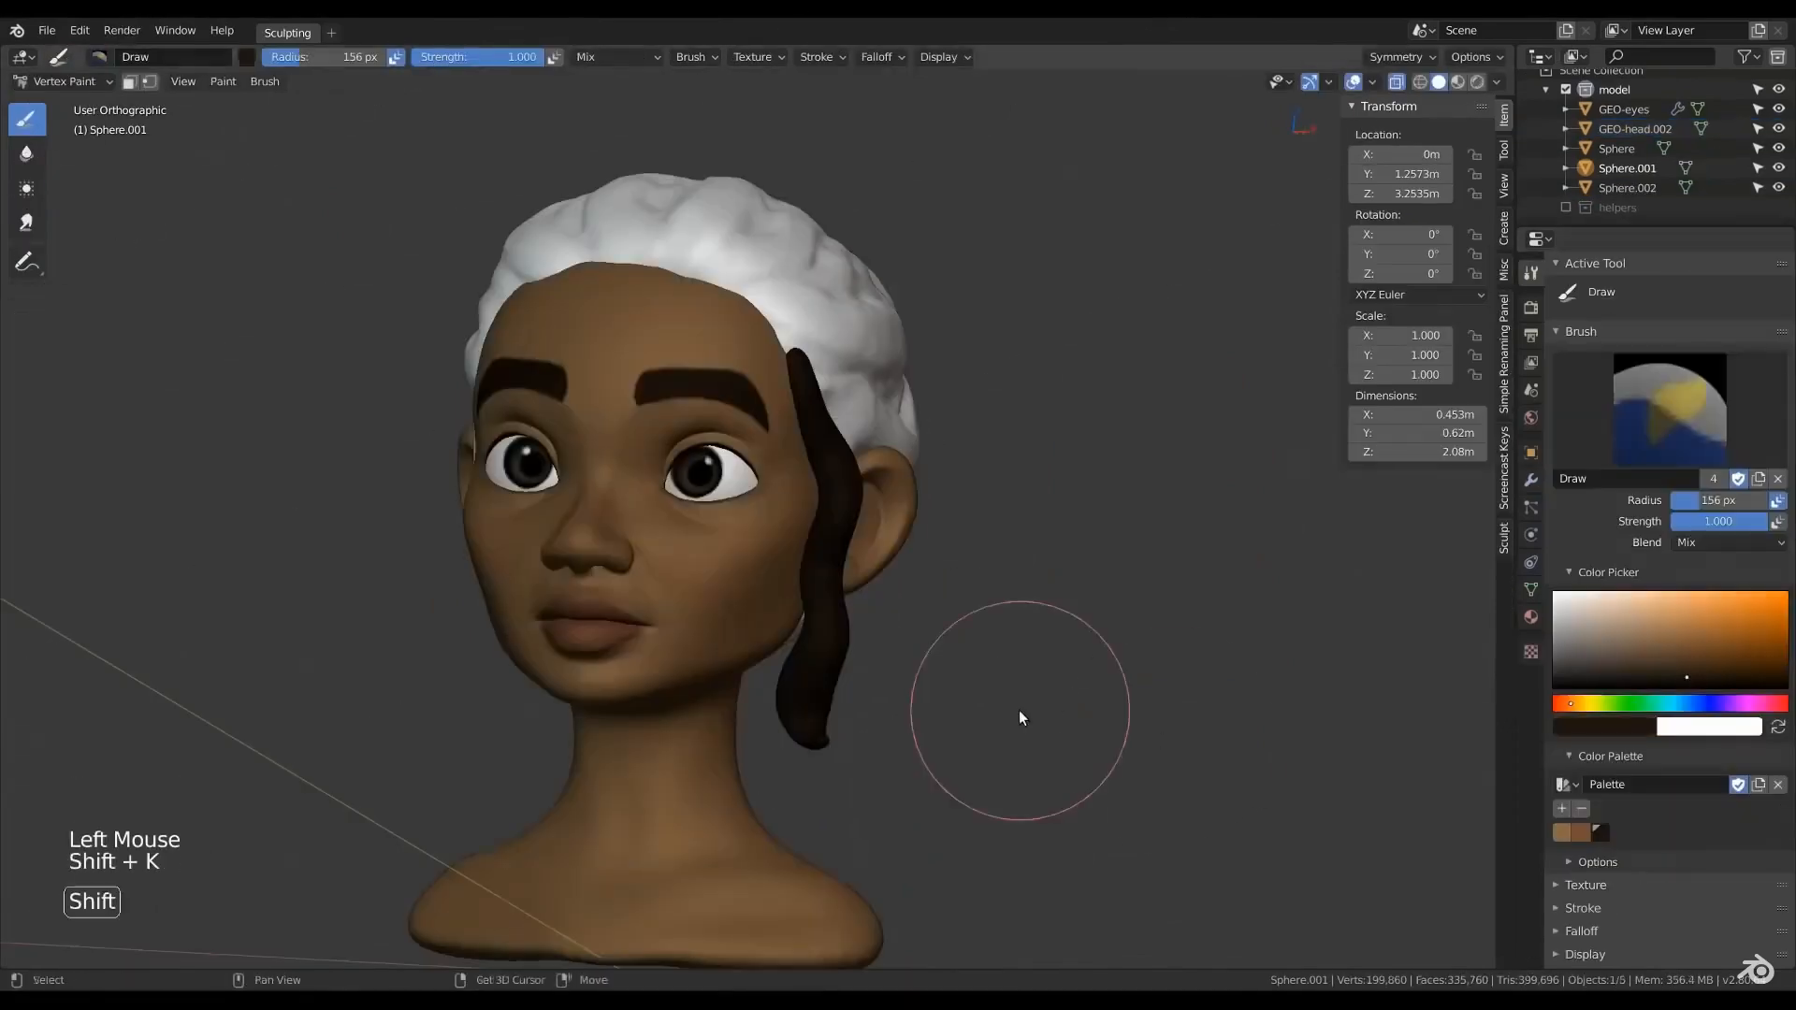
click(847, 309)
key(Tab)
key(shift+k)
key(Tab)
middle_drag(842, 586, 1000, 586)
click(682, 380)
key(Tab)
key(shift+k)
key(Tab)
key(alt+a)
Save the file with the recoloured hair.
middle_drag(1076, 533, 969, 533)
click(992, 487)
click(877, 578)
mouse_move(1102, 526)
ctrl+middle_down()
mouse_move(877, 579)
mouse_move(1071, 522)
mouse_move(941, 611)
mouse_move(773, 601)
ctrl+middle_up()
key(ctrl+s)
key(z)
key(f)
key(f)
drag(692, 600, 720, 561)
middle_drag(720, 561, 695, 587)
key(ctrl+z)
key(ctrl+z)
key(ctrl+z)
key(ctrl+z)
key(ctrl+z)
key(ctrl+z)
Redo the brush stroke on the model and leave the brush mode.
drag(696, 587, 749, 599)
key(Tab)
shift+middle_drag(748, 599, 811, 600)
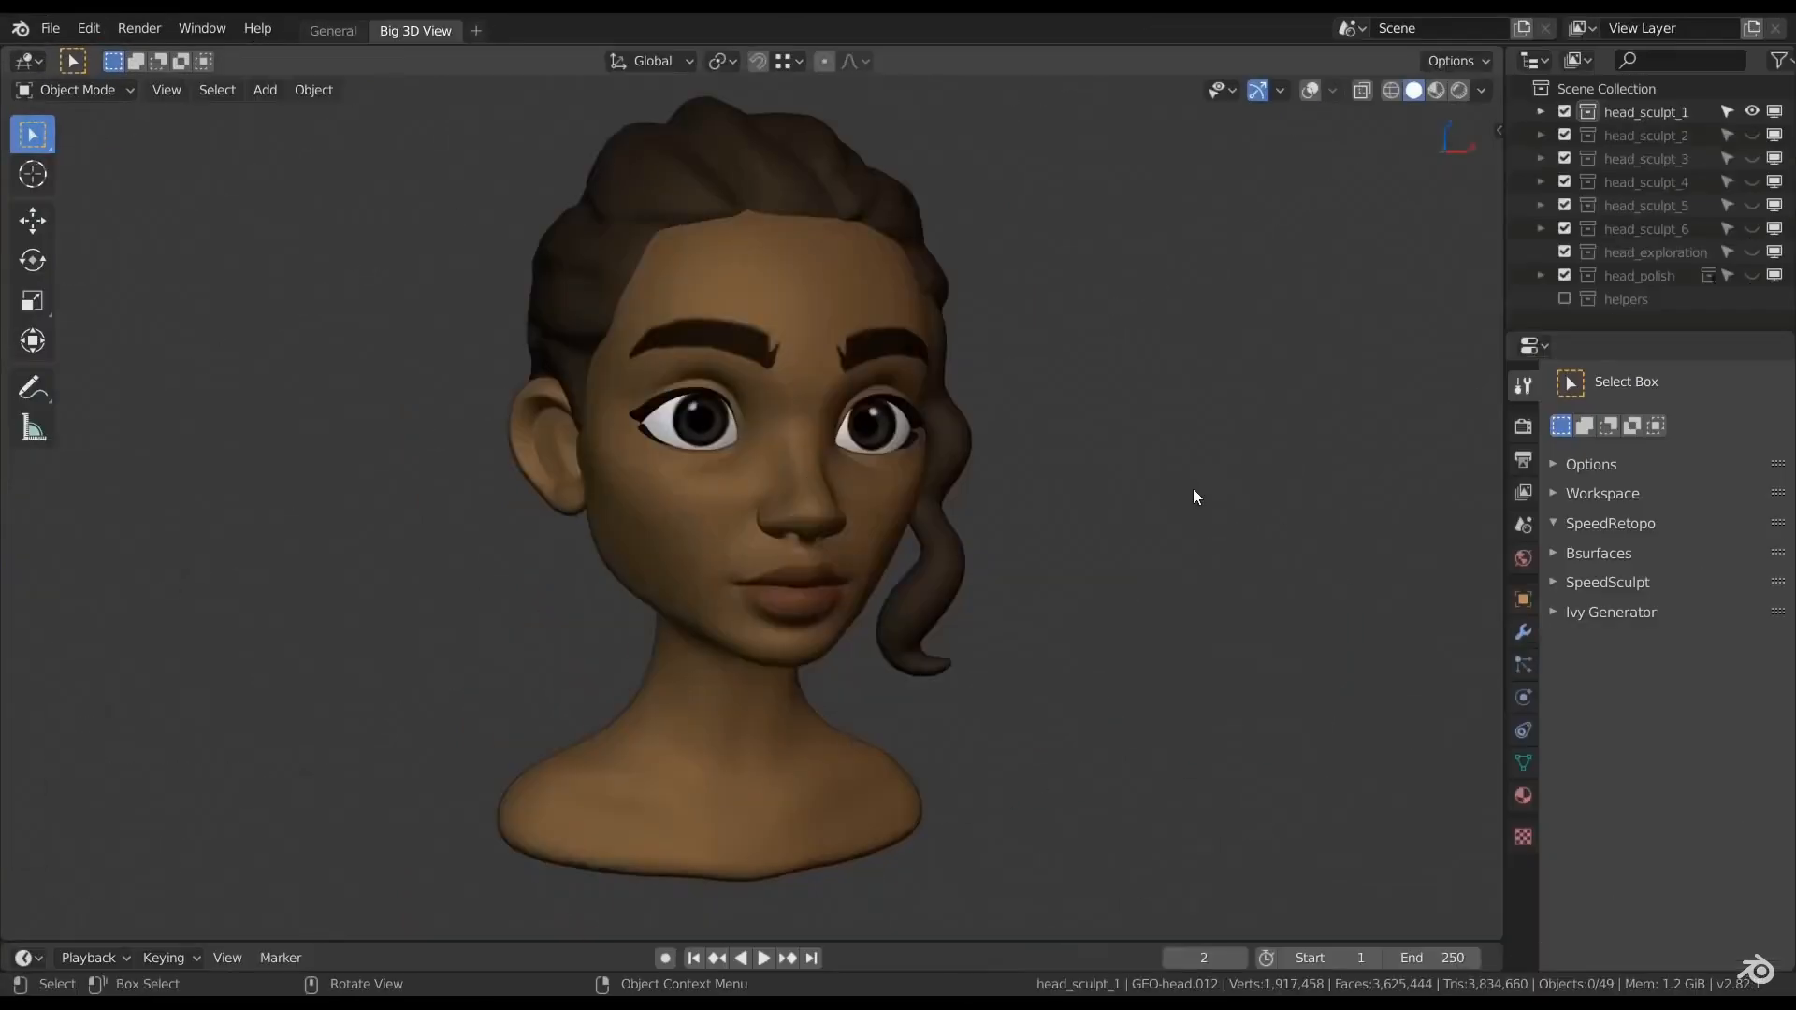
Show the head_sculpt_2, head_sculpt_3 and head_sculpt_4 collections one after another to compare the hairstyle variants.
key(2)
key(3)
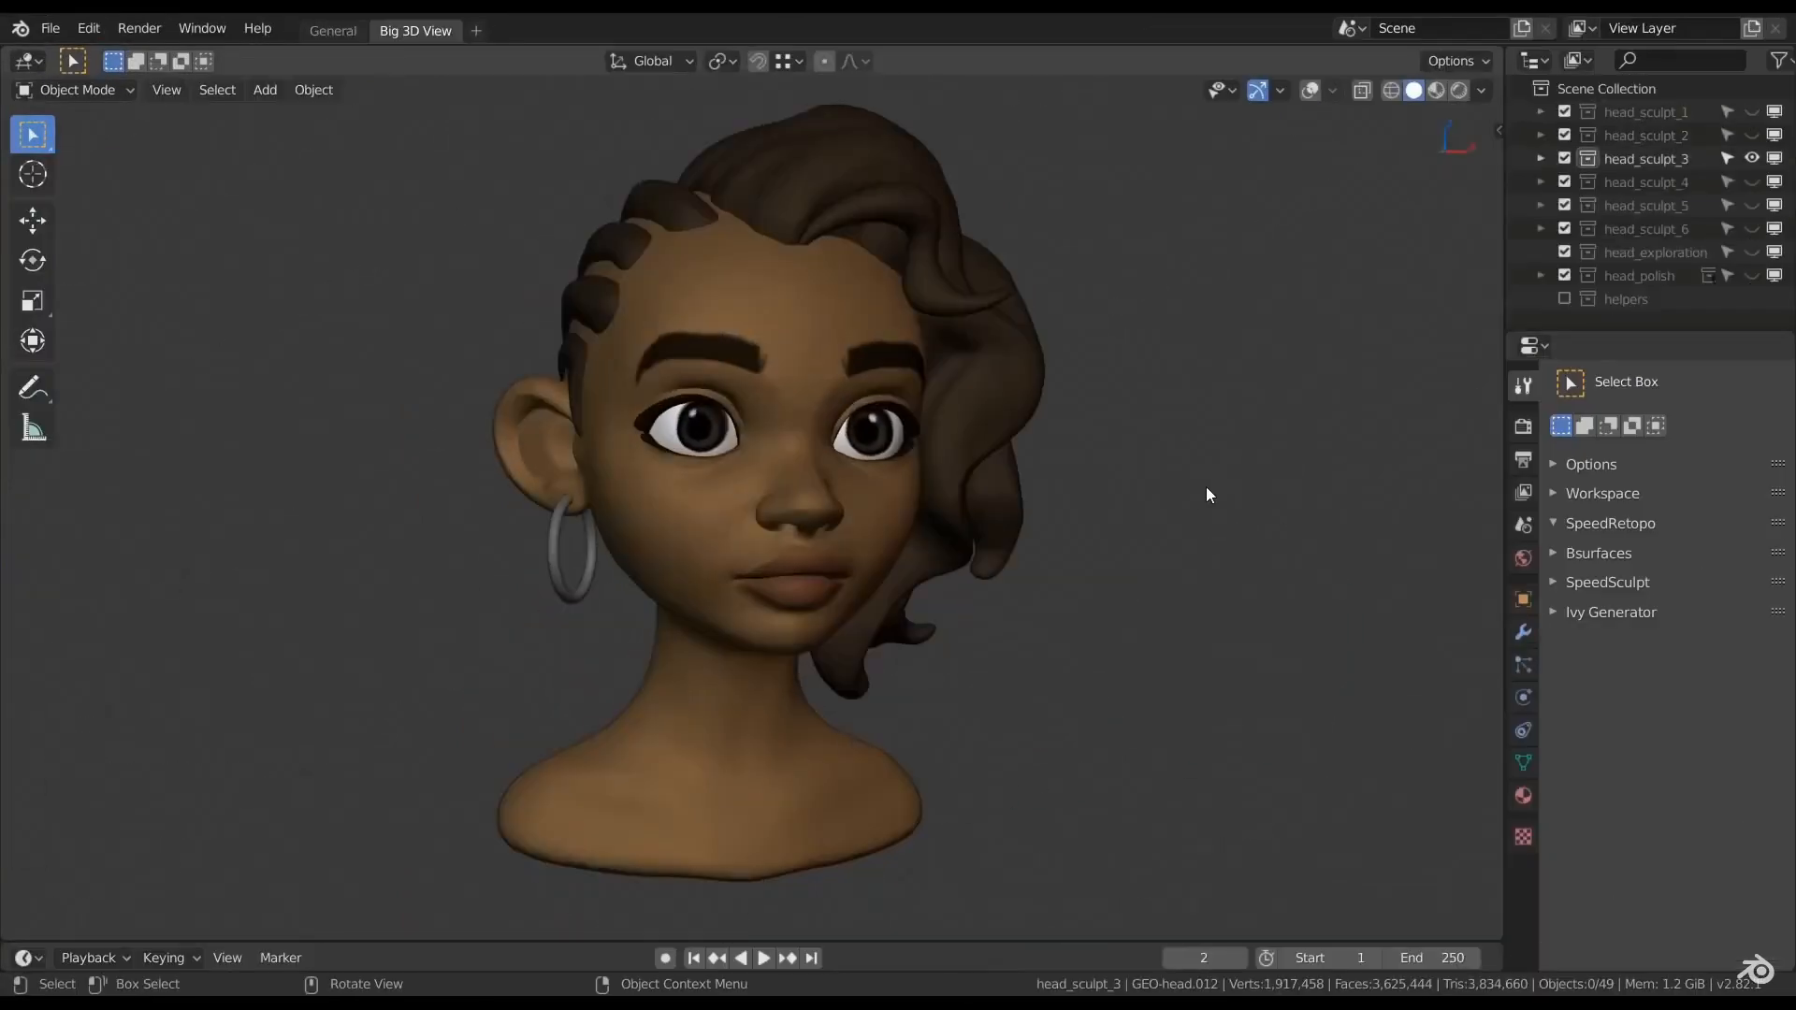
key(4)
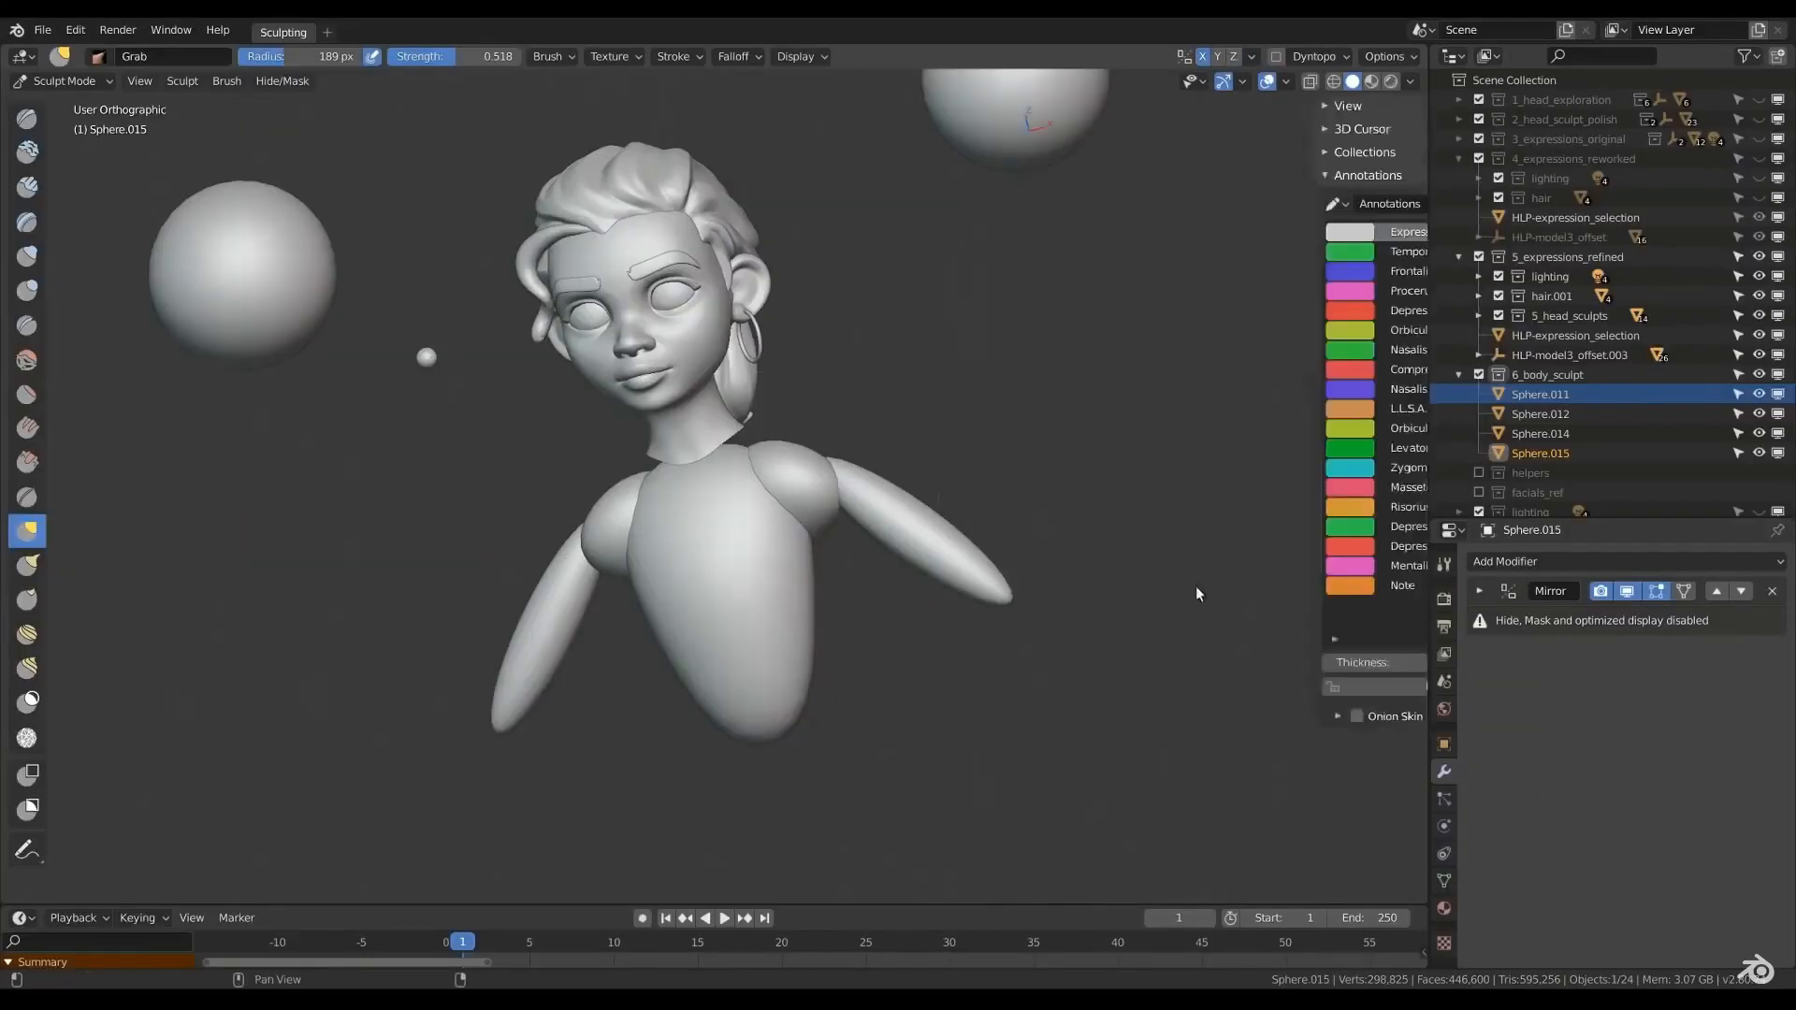
Hide the sidebar, leave Sculpt Mode and move the mirrored arm shapes into place at the shoulders.
key(n)
mouse_move(881, 541)
middle_down()
mouse_move(831, 490)
mouse_move(752, 630)
mouse_move(923, 569)
middle_up()
key(Tab)
click(771, 521)
key(Tab)
shift+click(810, 507)
key(g)
key(alt+a)
key(Tab)
key(Tab)
key(g)
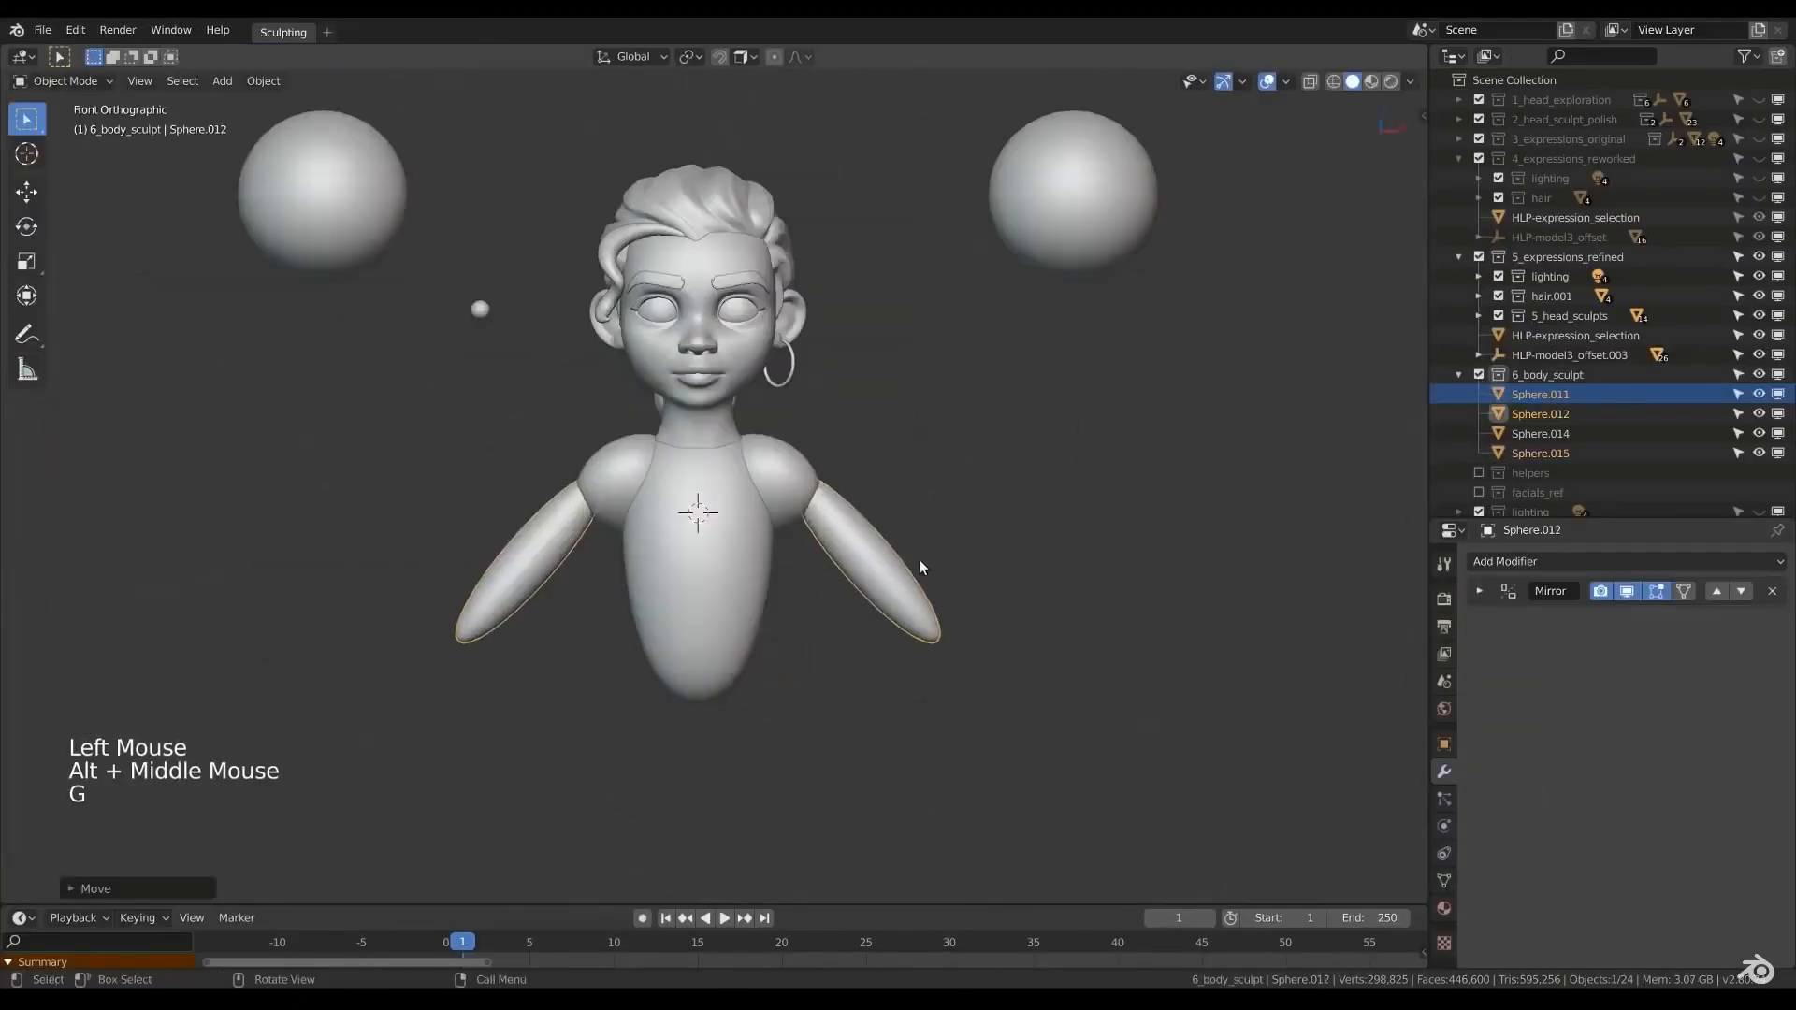
Reshape the mirrored shoulder spheres with the Grab brush and move them to fit the torso and arms.
key(alt+a)
click(810, 477)
key(Tab)
drag(765, 445, 812, 462)
mouse_move(812, 462)
middle_down()
mouse_move(823, 526)
mouse_move(865, 436)
mouse_move(832, 594)
middle_up()
key(g)
key(alt+a)
click(842, 451)
key(Tab)
Duplicate the torso shape, place the copy directly below it as the lower body, and enter Sculpt Mode.
click(729, 533)
key(shift+d)
ctrl+middle_drag(795, 711, 767, 617)
key(Tab)
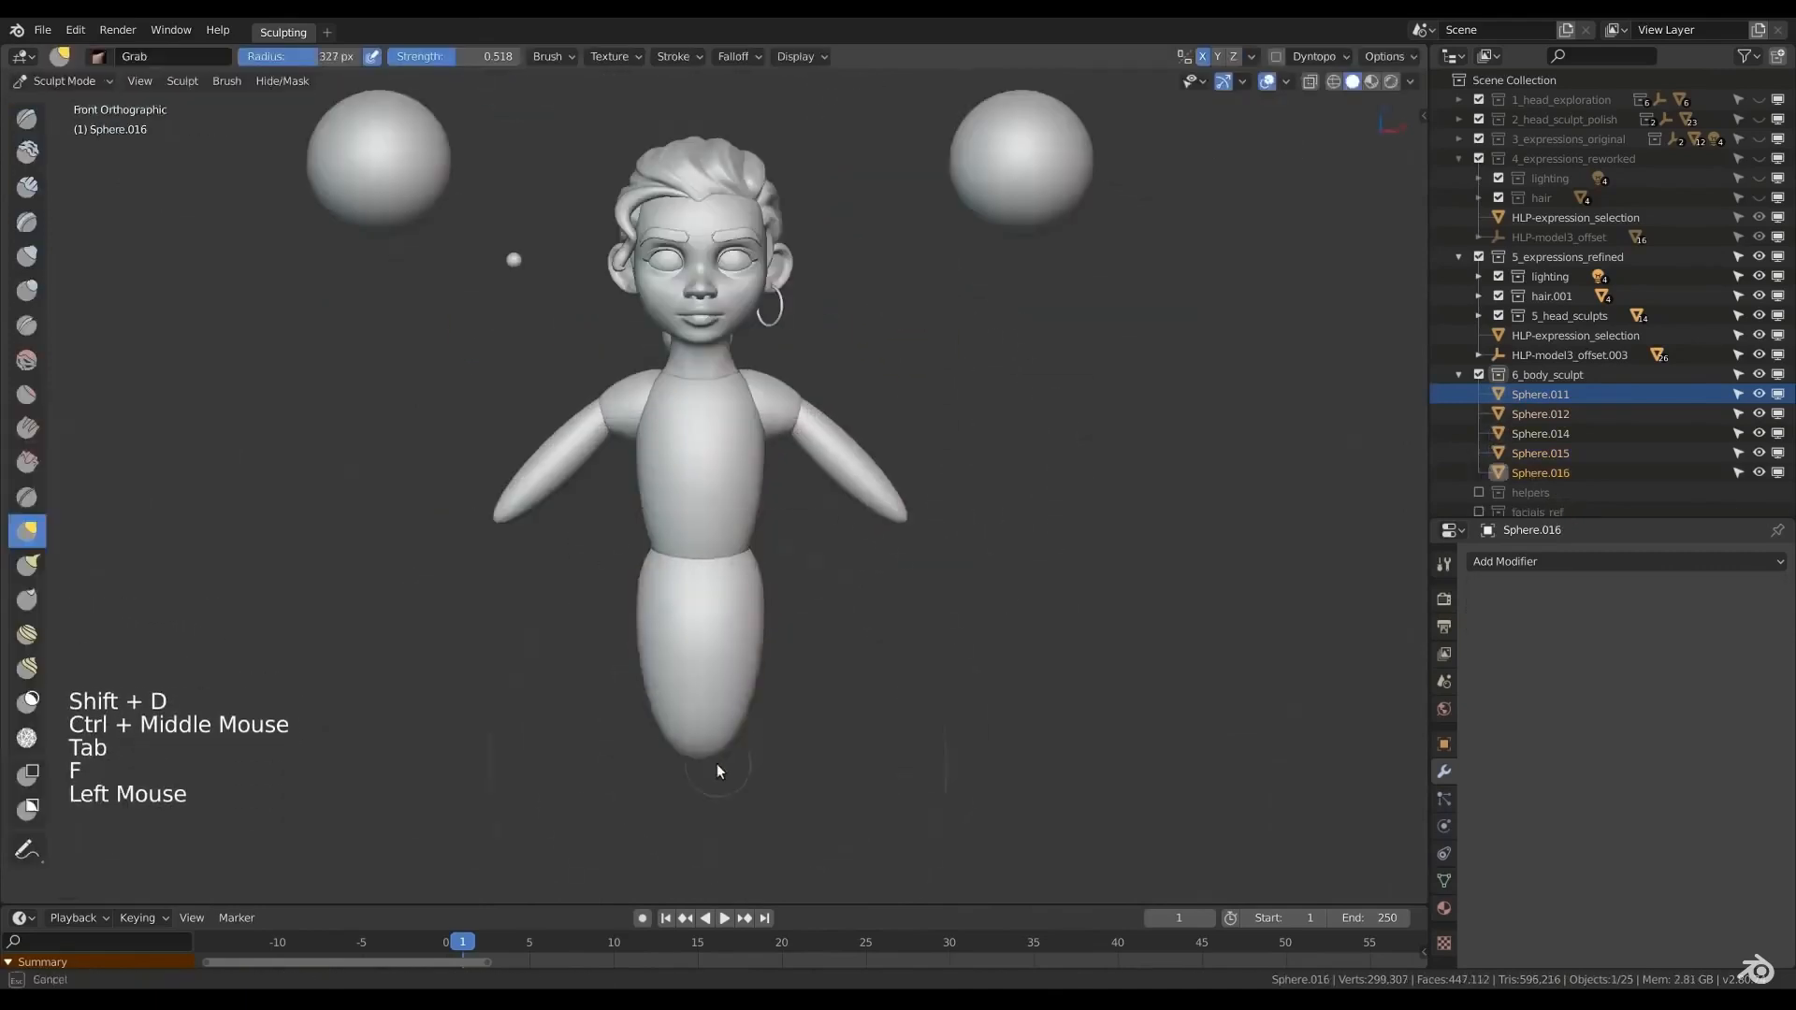
Shorten and shape the lower body piece with the Grab and Elastic Hook brushes from front and side views.
drag(717, 763, 720, 683)
shift+middle_drag(767, 655, 767, 575)
mouse_move(812, 551)
shift+mouse_down()
mouse_move(839, 603)
mouse_move(731, 612)
mouse_move(770, 638)
shift+mouse_up()
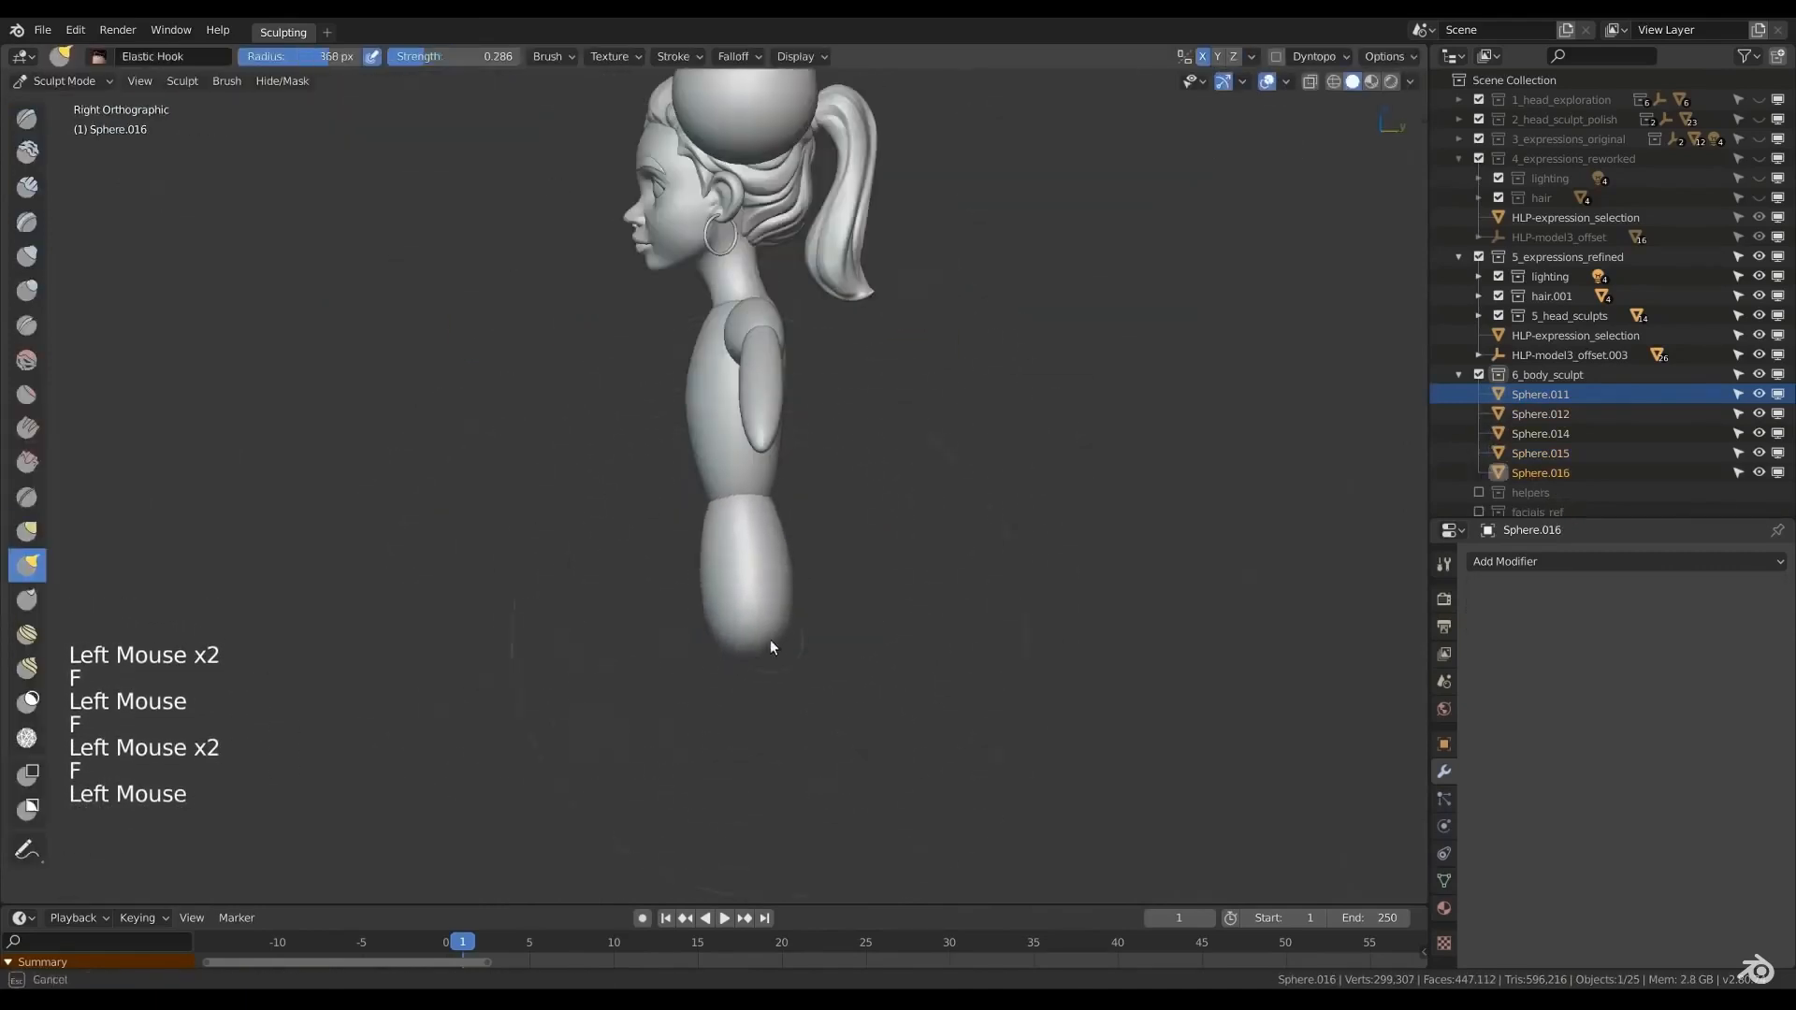
shift+middle_drag(770, 638, 738, 434)
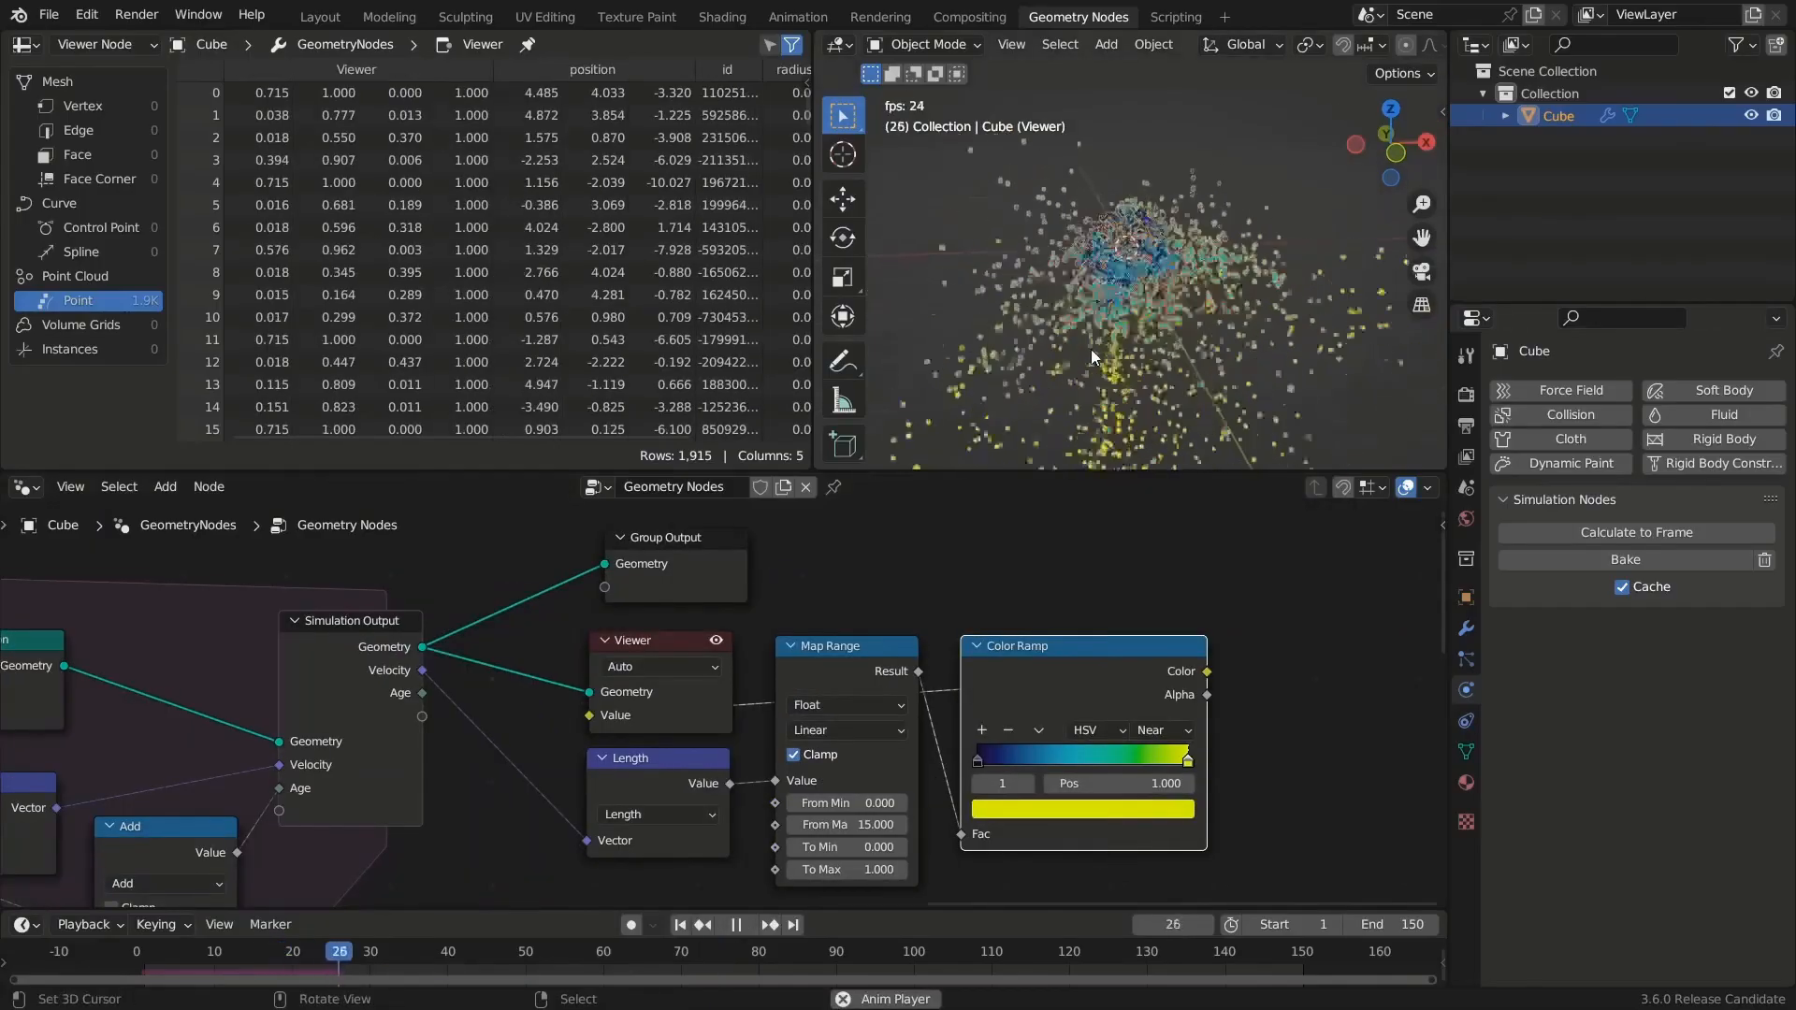
Set the point distribution node's Density to 100 in the particle simulation's geometry node tree.
middle_drag(1091, 350, 1119, 307)
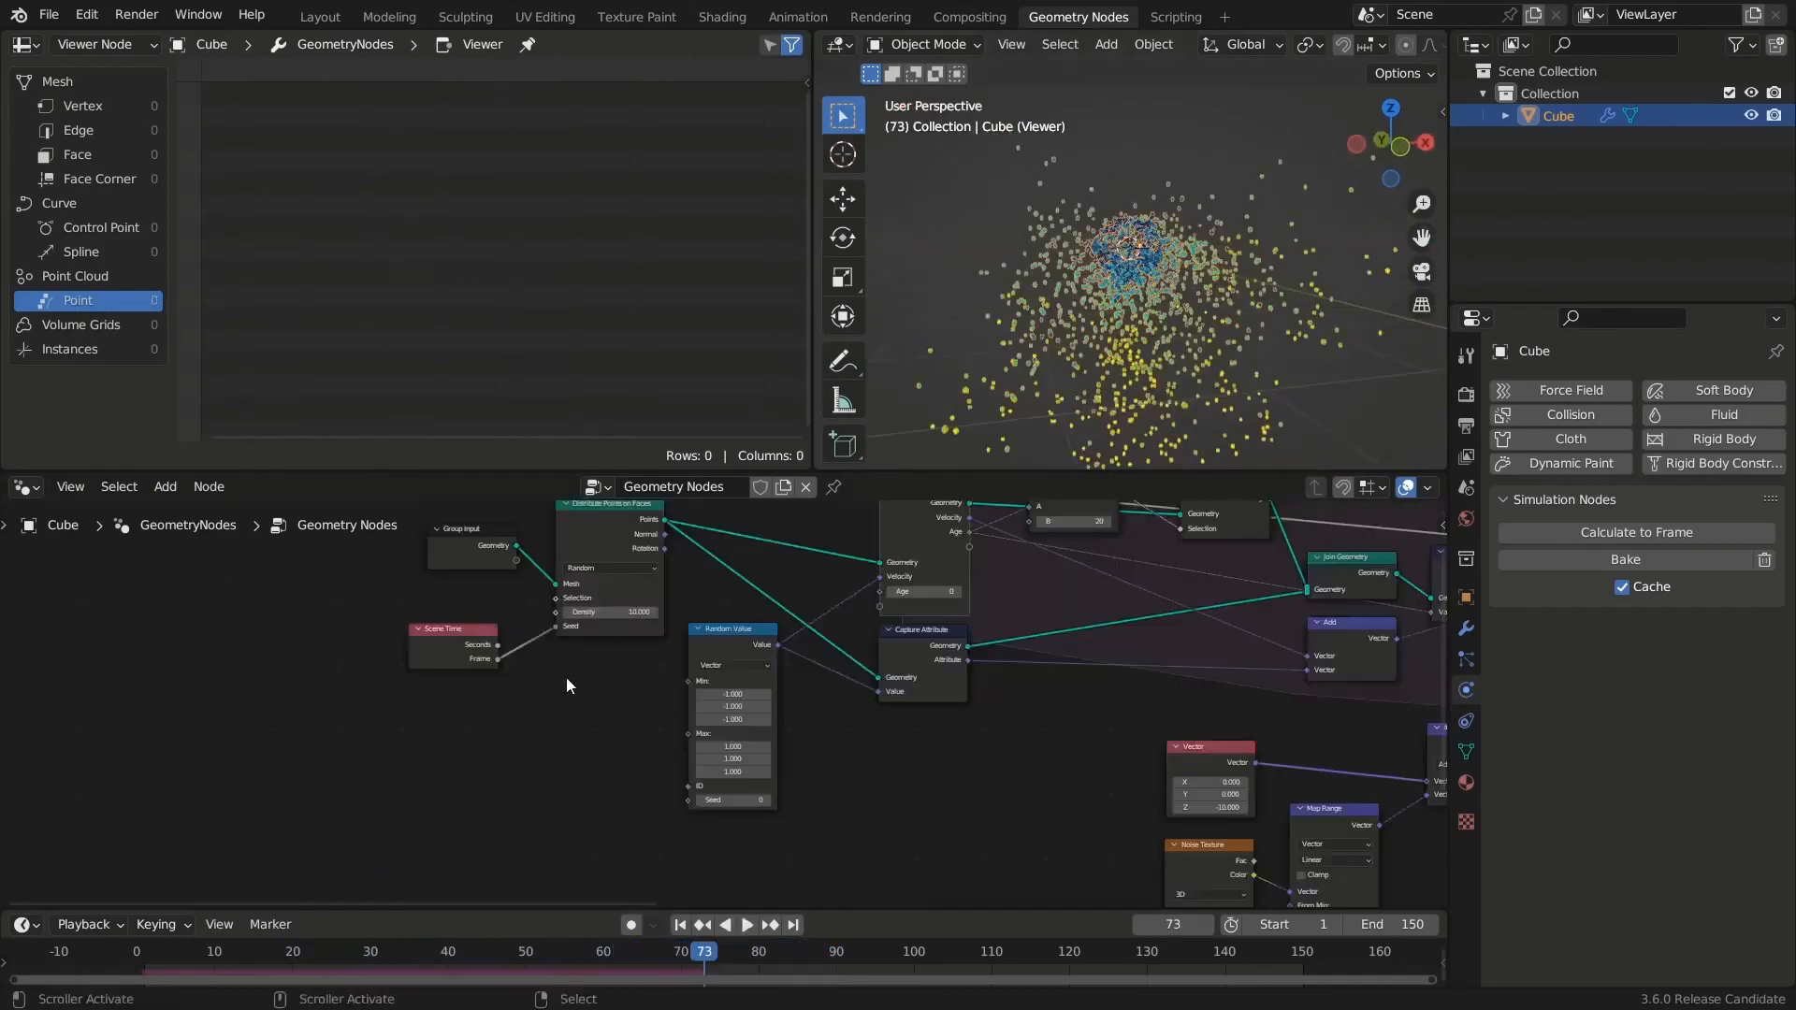
scroll(646, 616, up, 2)
double_click(582, 610)
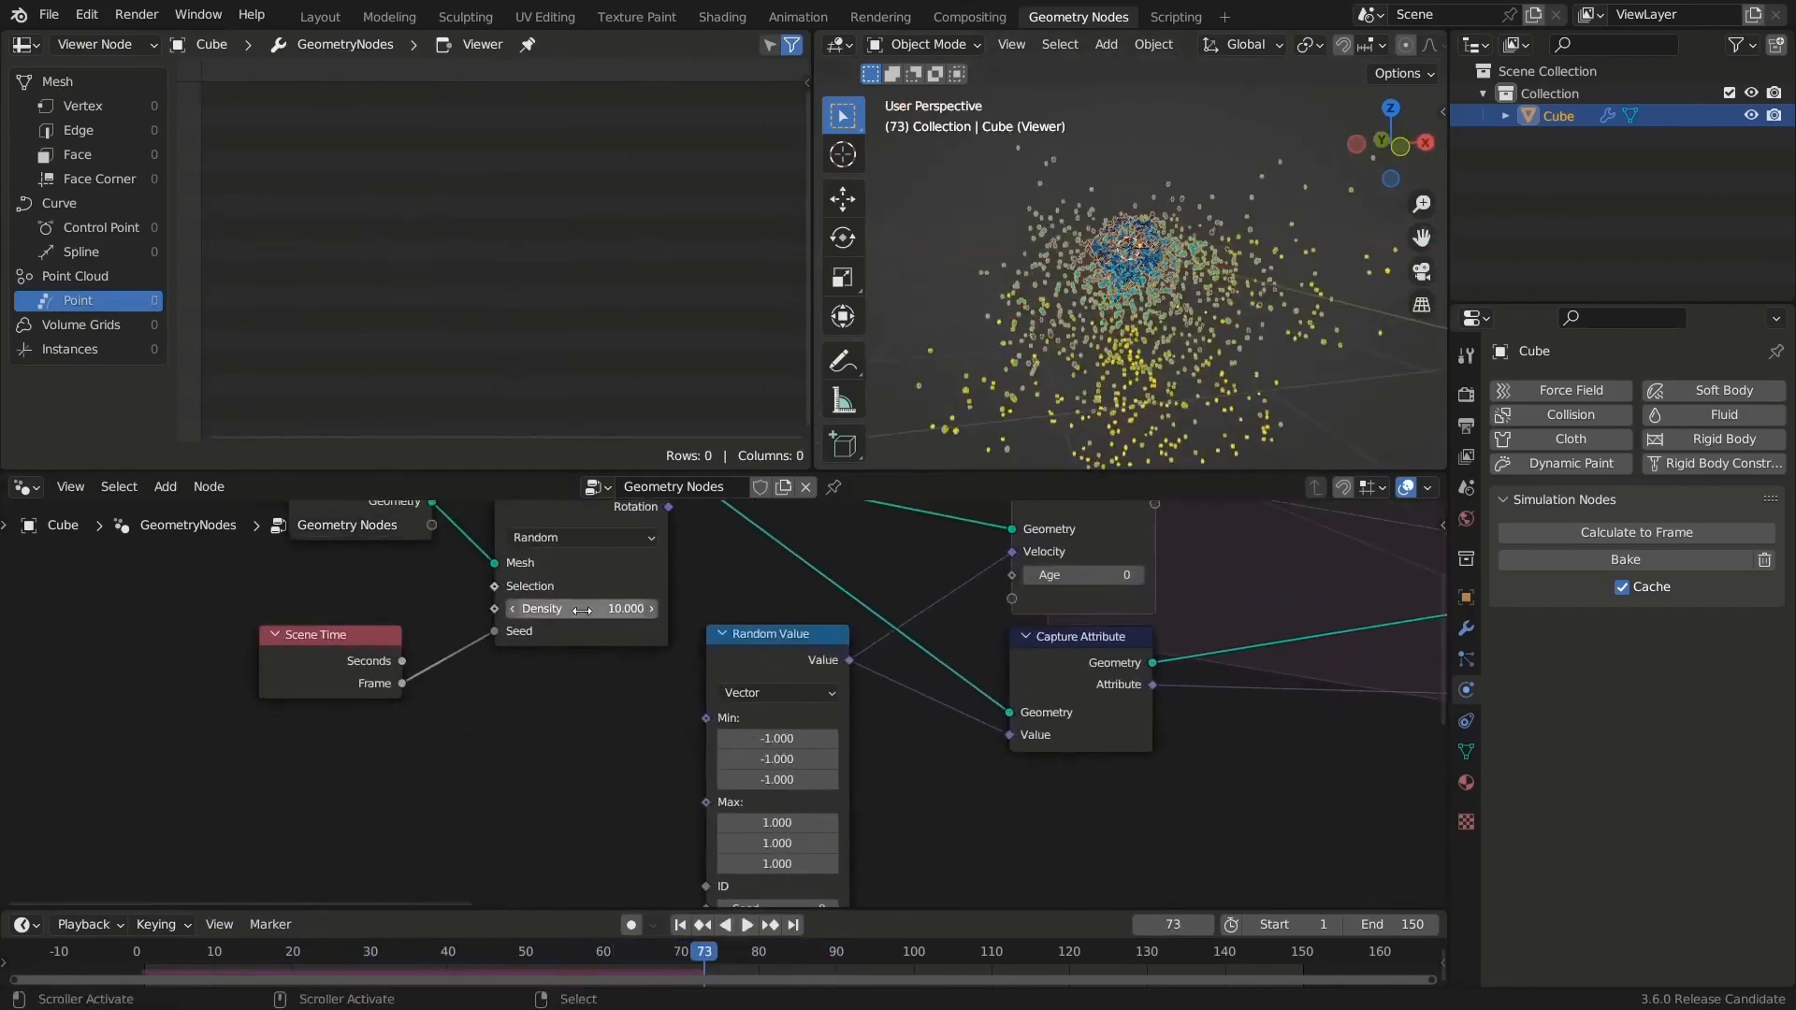
text(100)
key(Return)
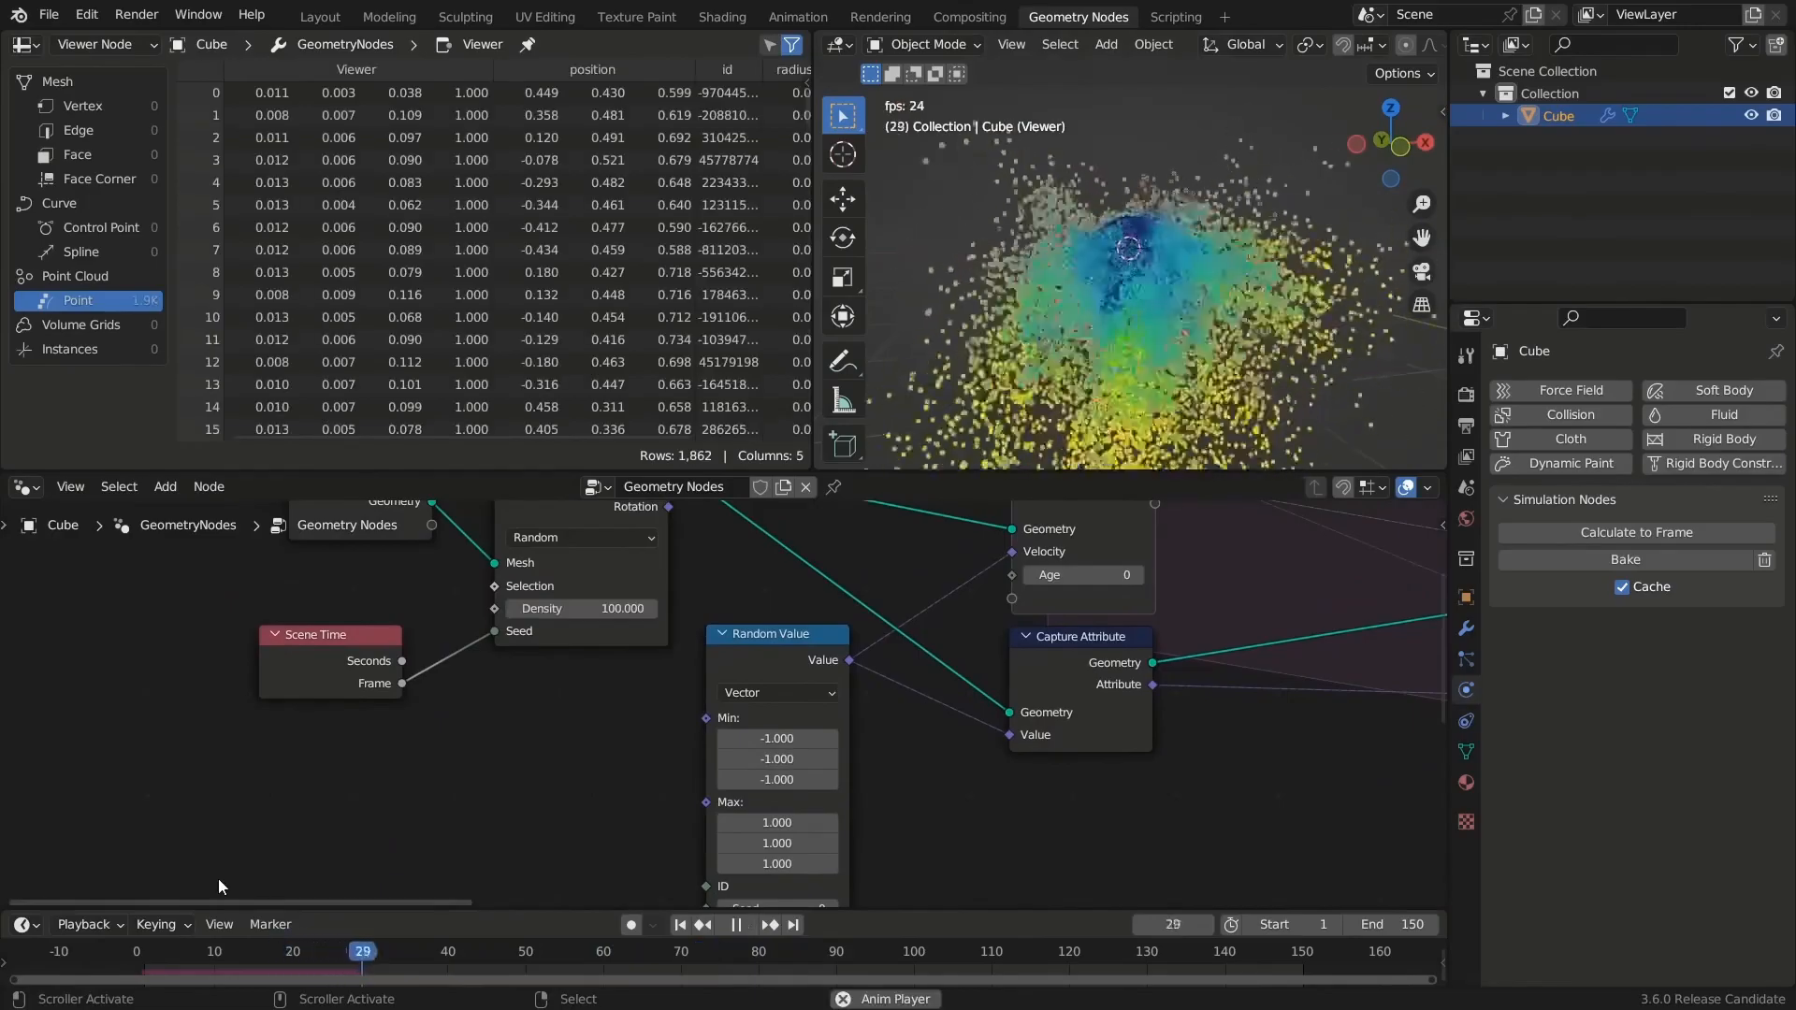
scroll(1181, 356, down, 3)
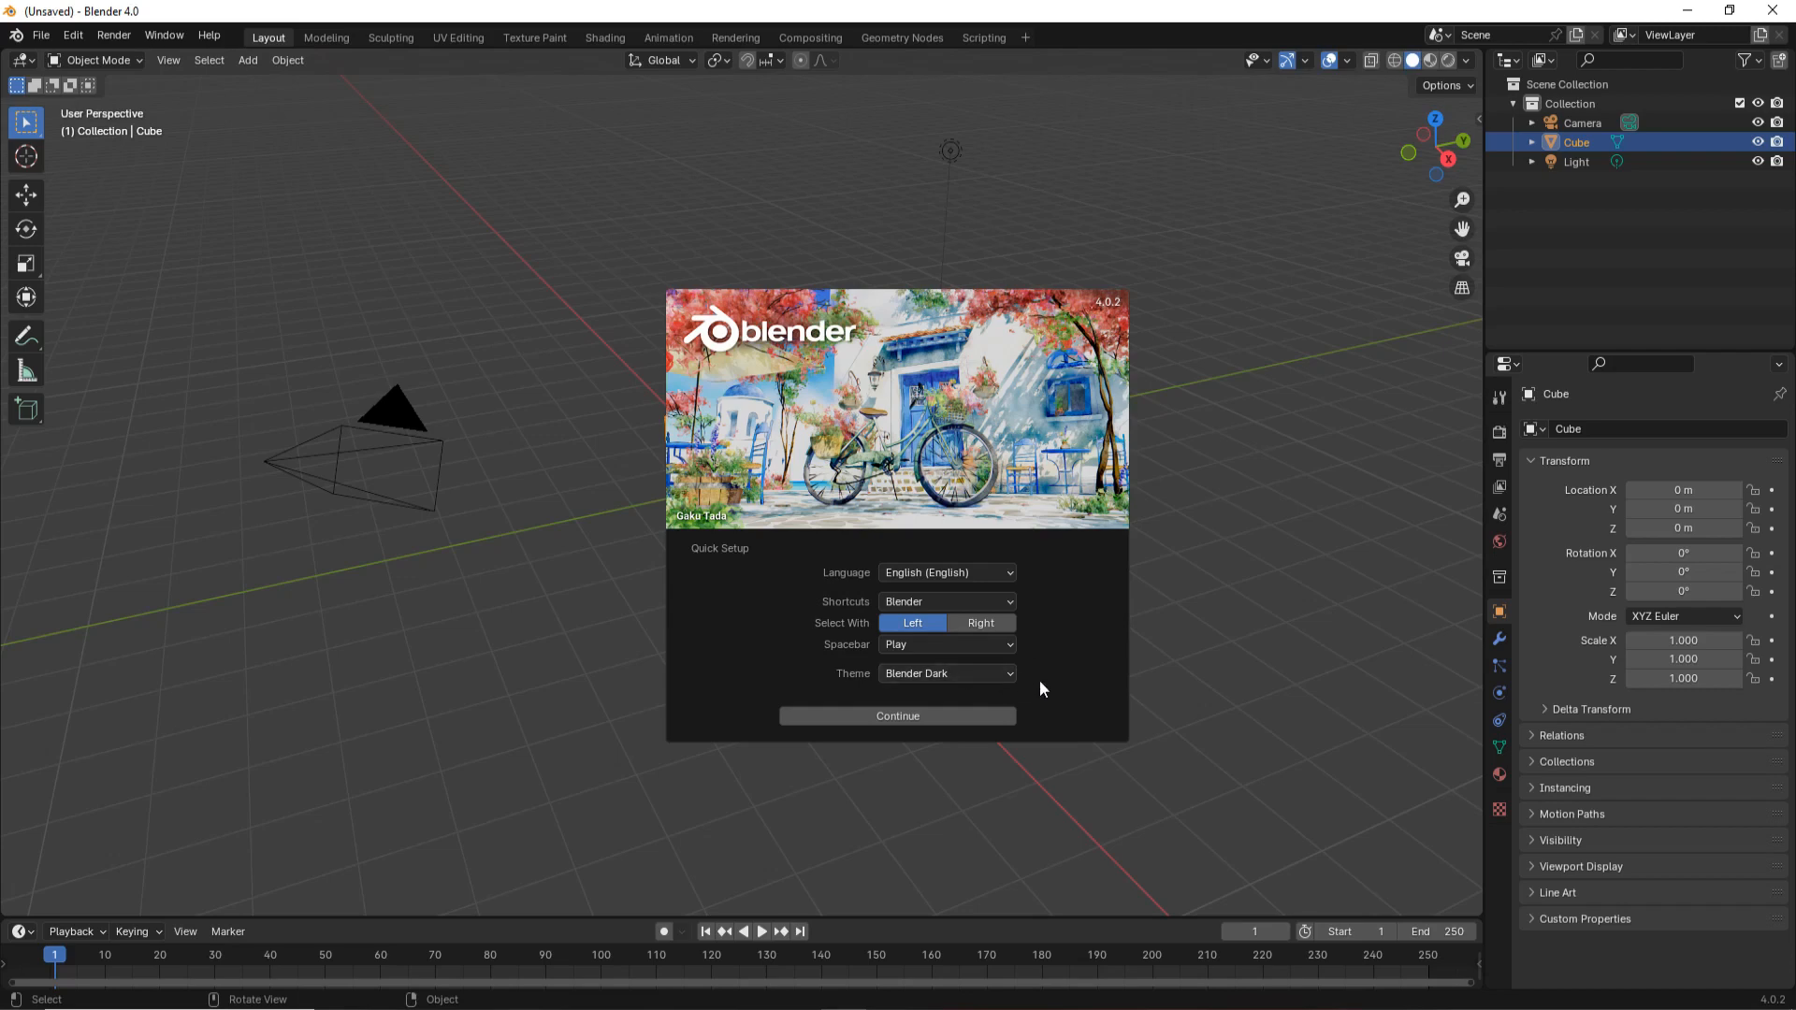
Accept the default Quick Setup preferences and dismiss the splash screen.
click(981, 718)
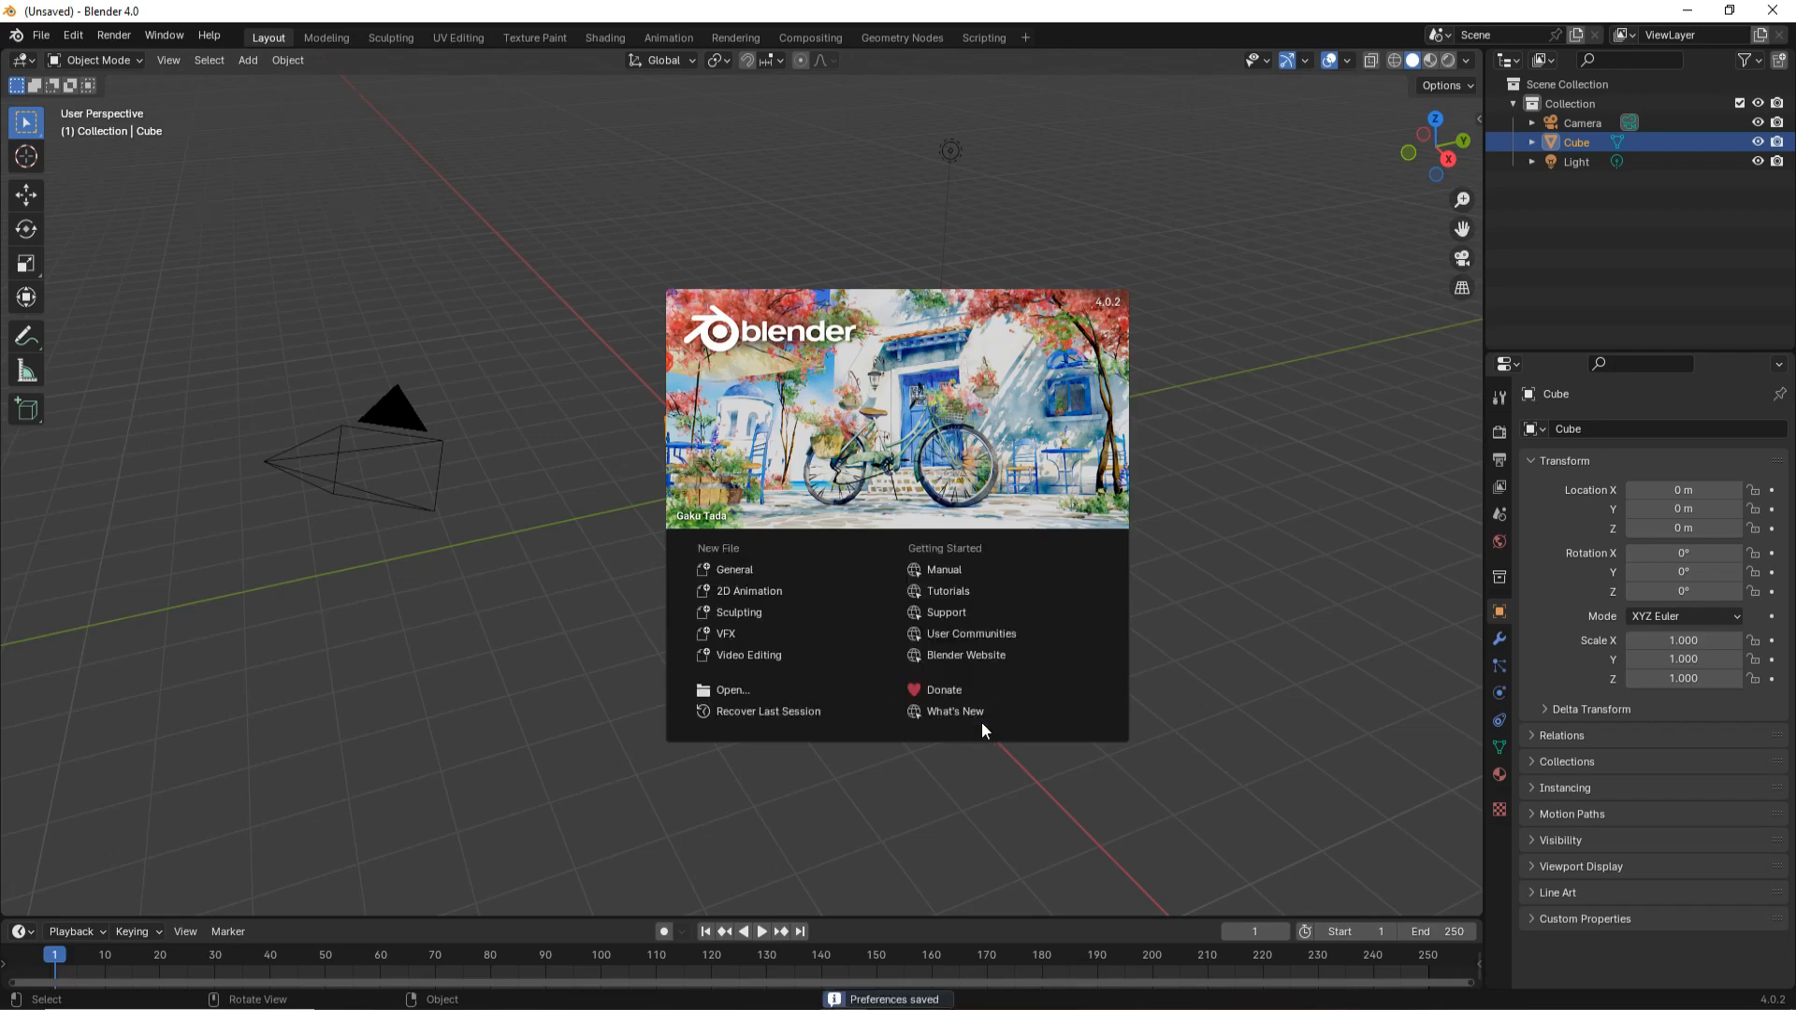
click(679, 731)
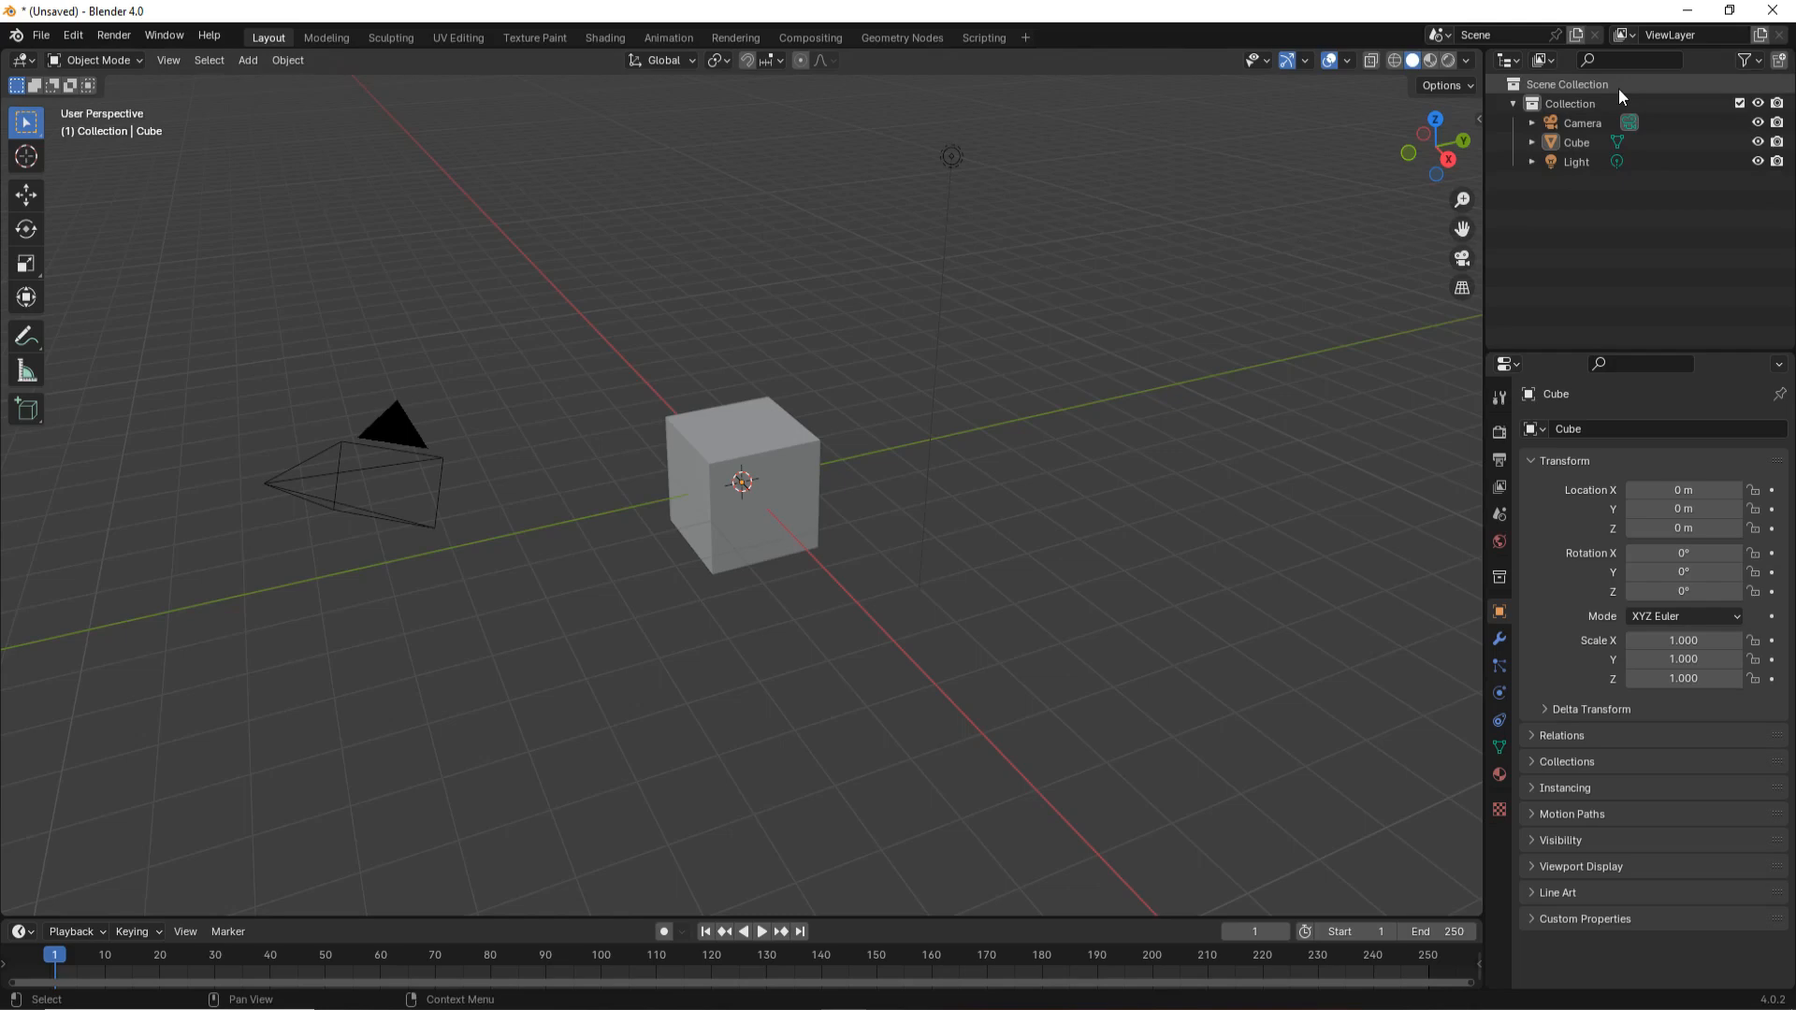
Select the default cube, the camera and the light one after another to identify the scene's objects.
click(1585, 144)
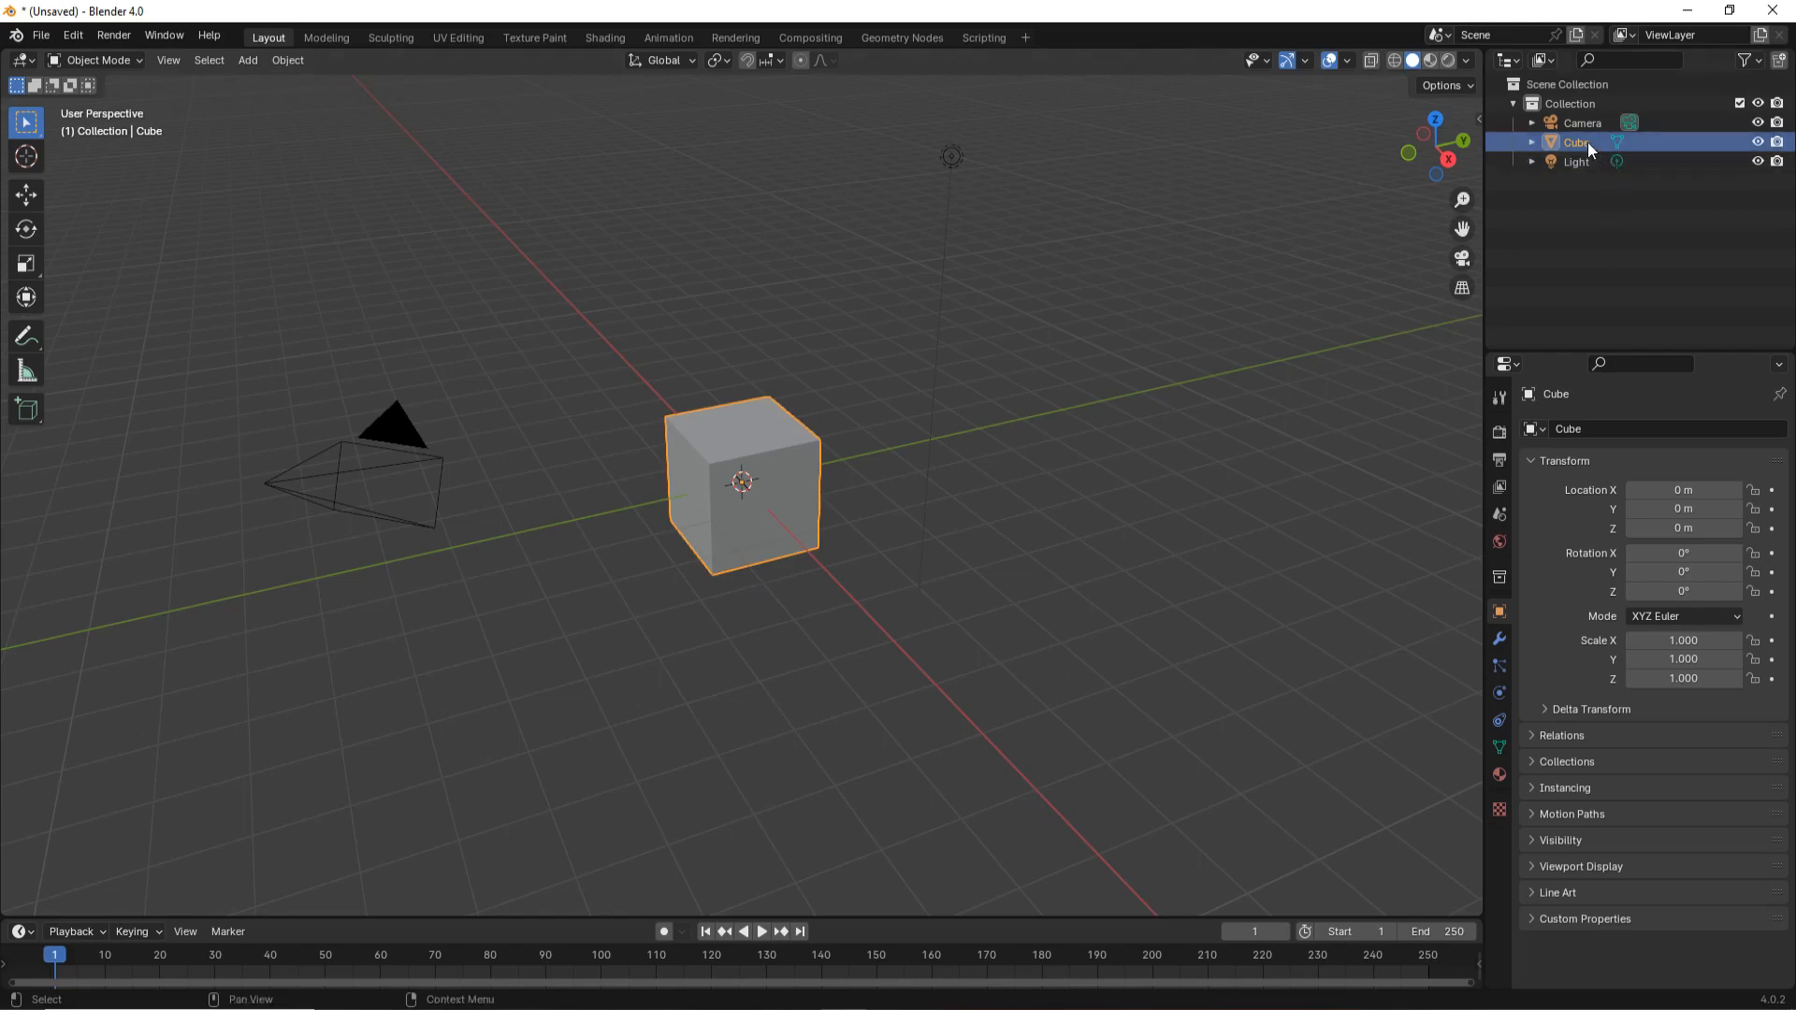
click(436, 494)
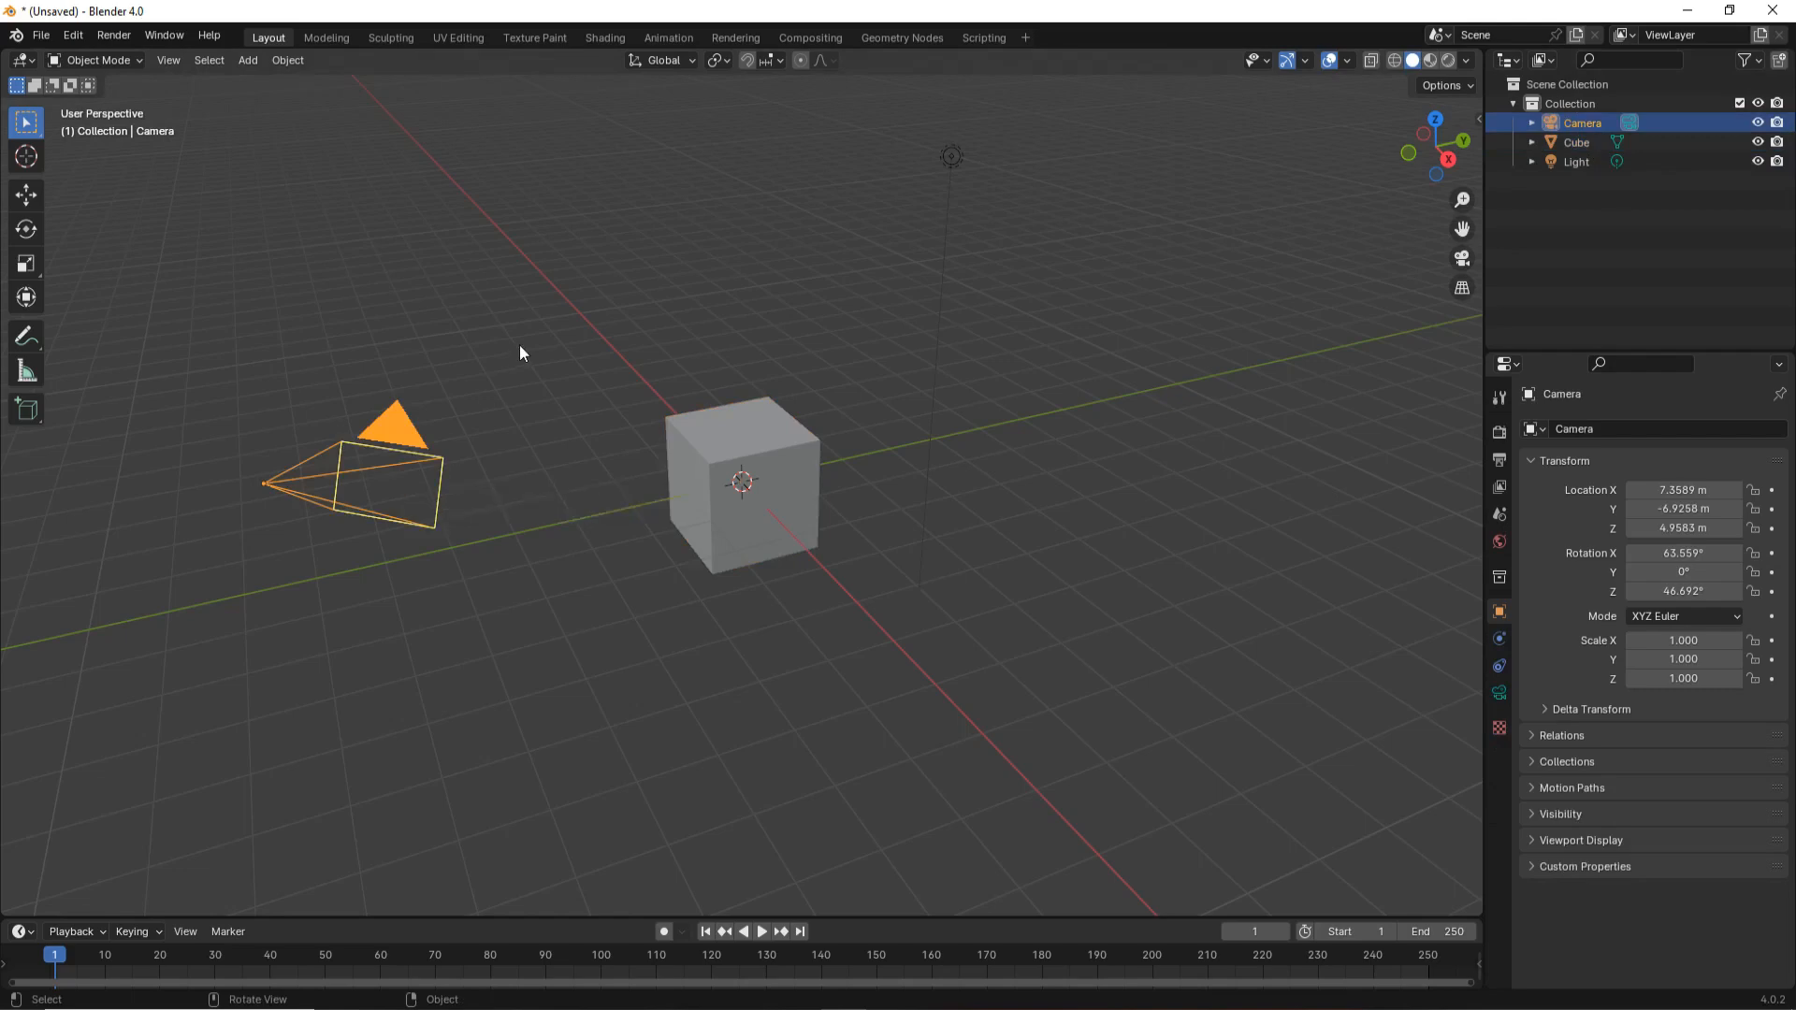
click(951, 155)
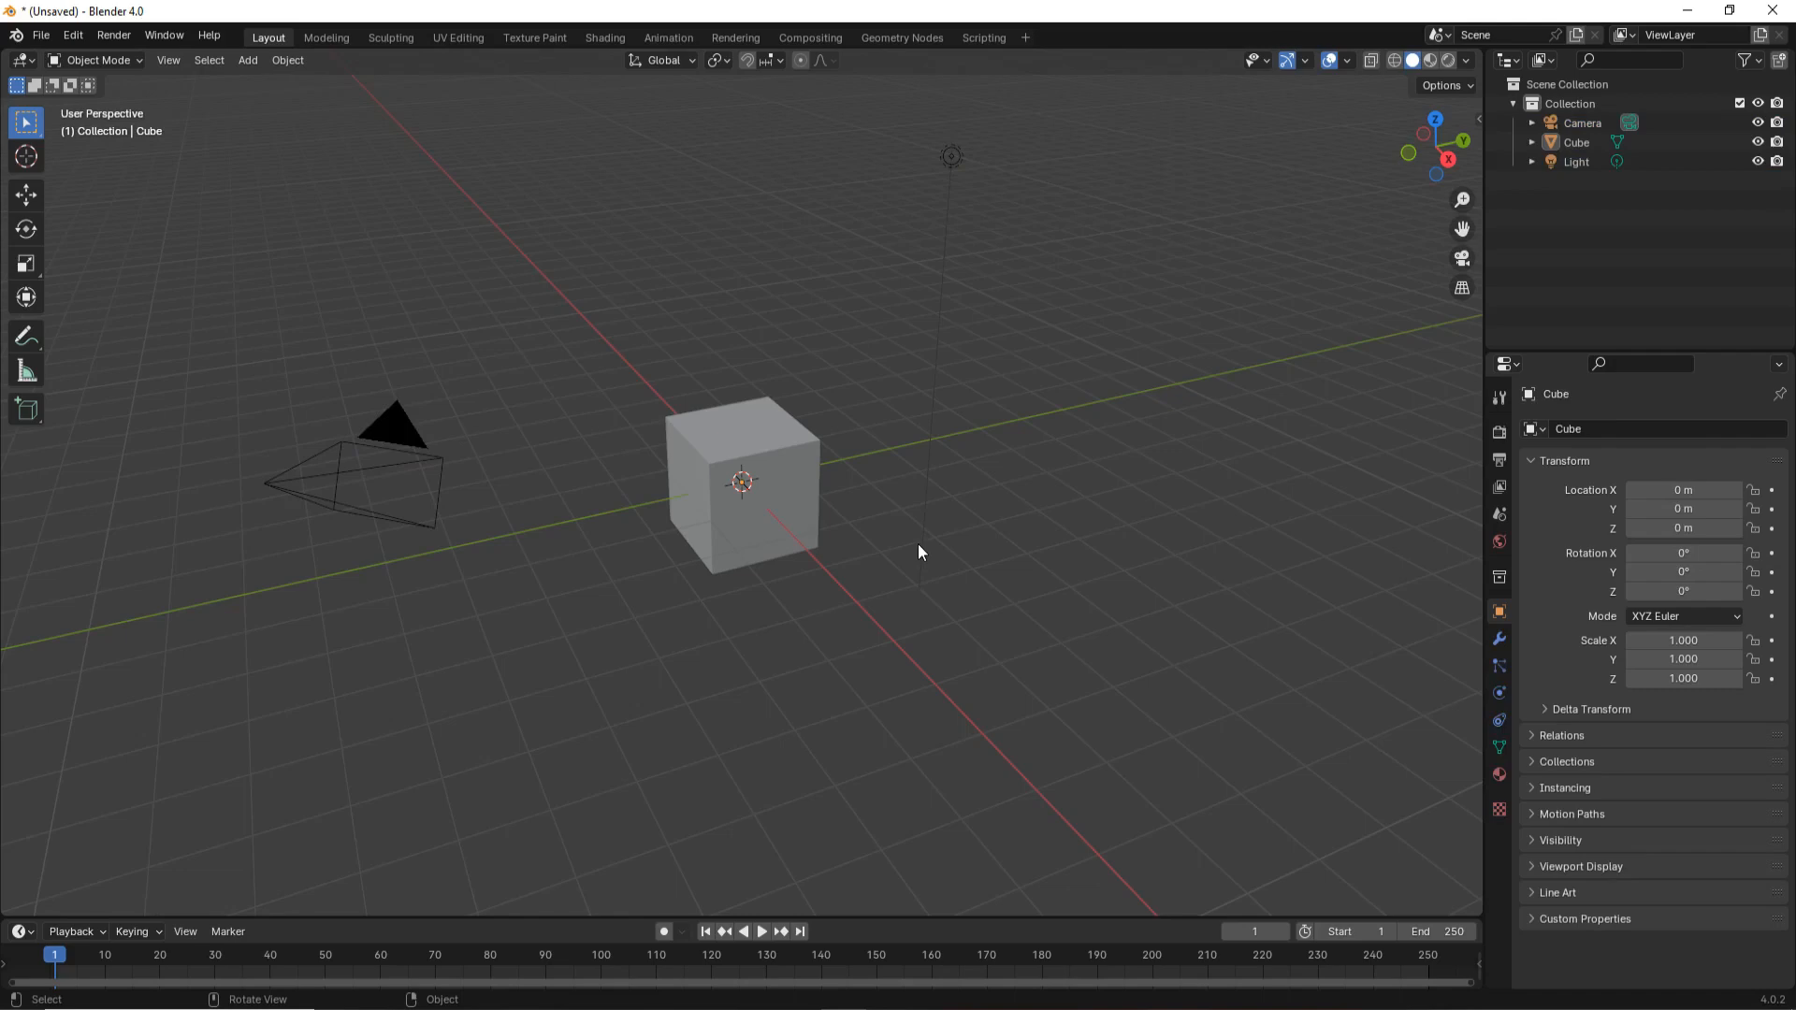
Move the cube slightly with the Move tool to about X -0.08, Y -0.11, Z 0 m.
click(775, 487)
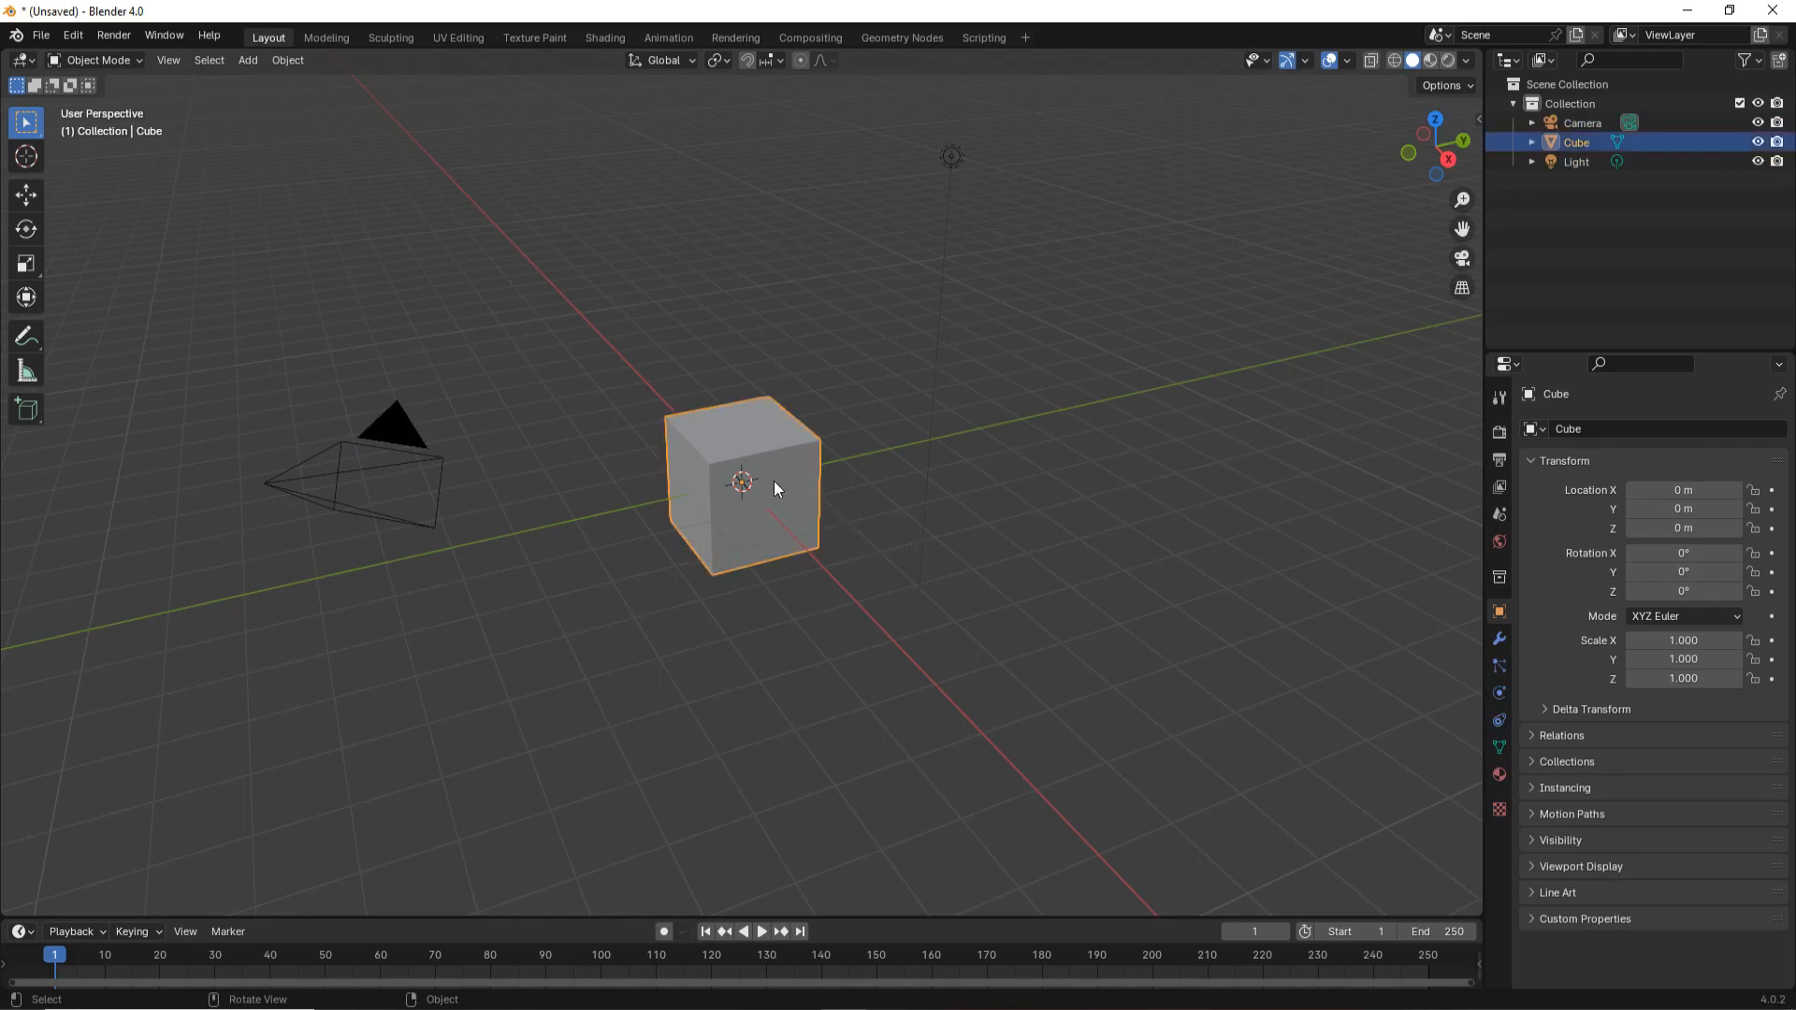
click(19, 198)
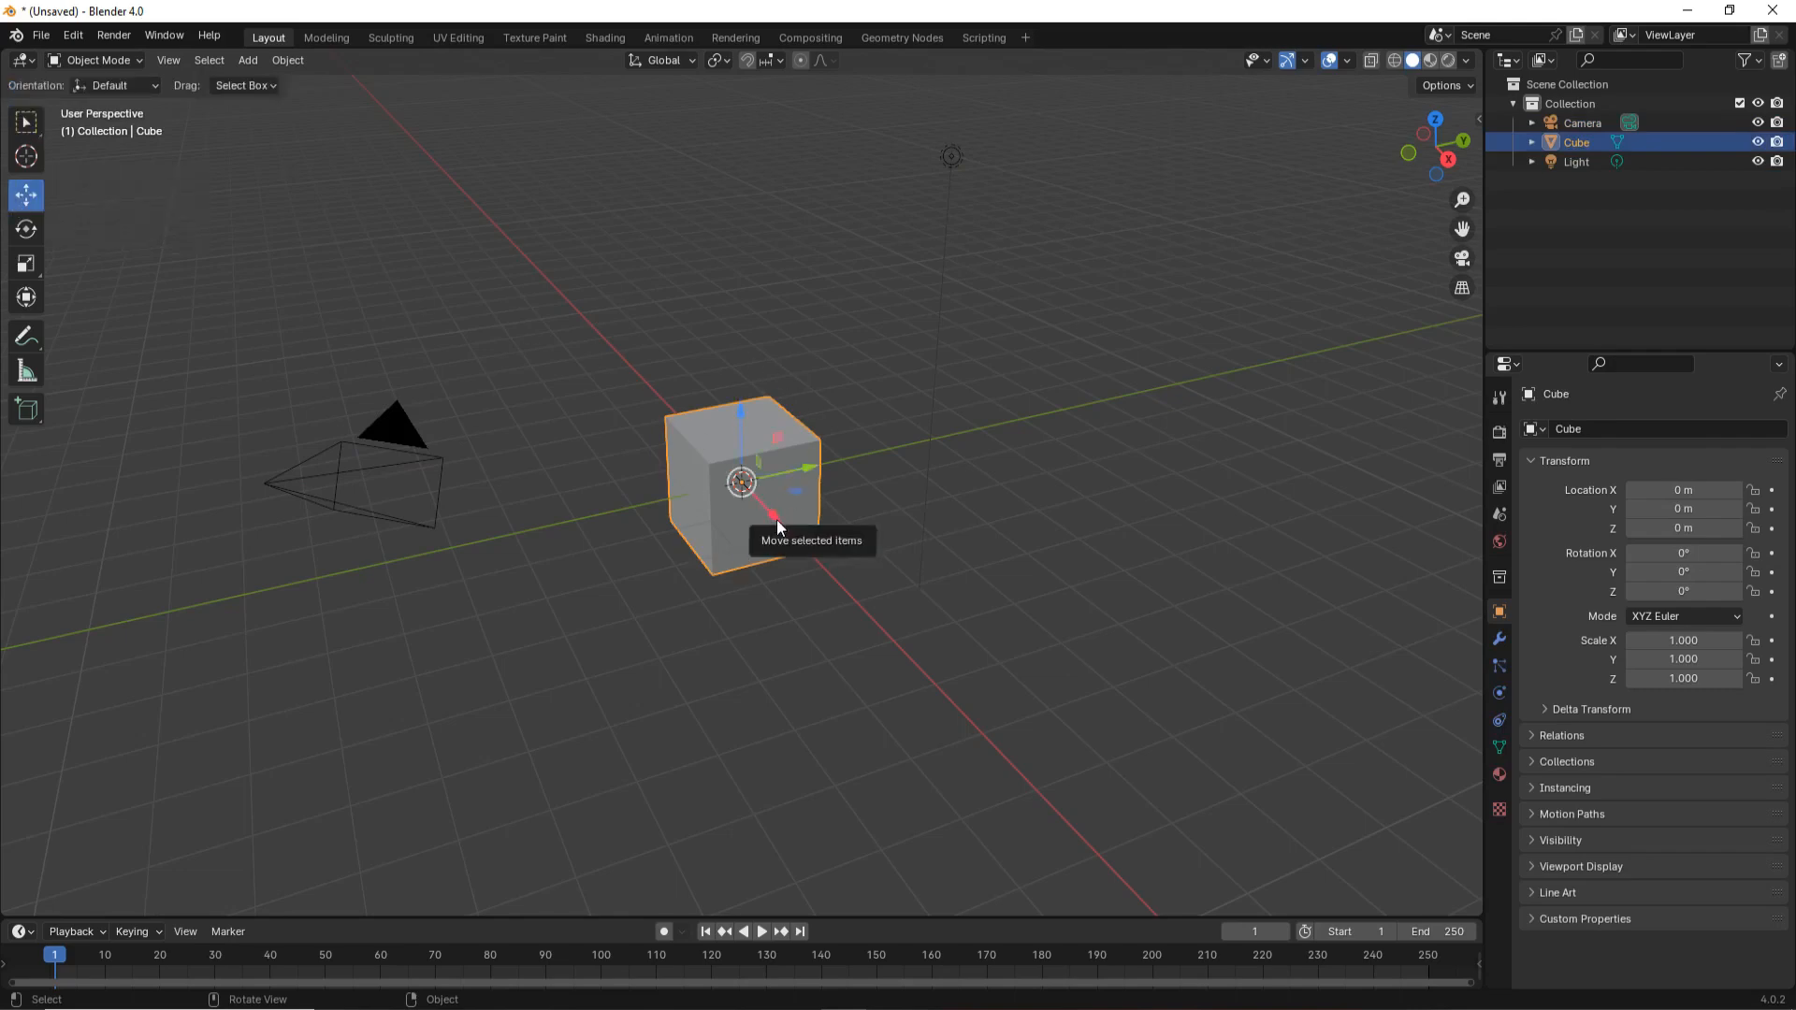
drag(776, 518, 734, 404)
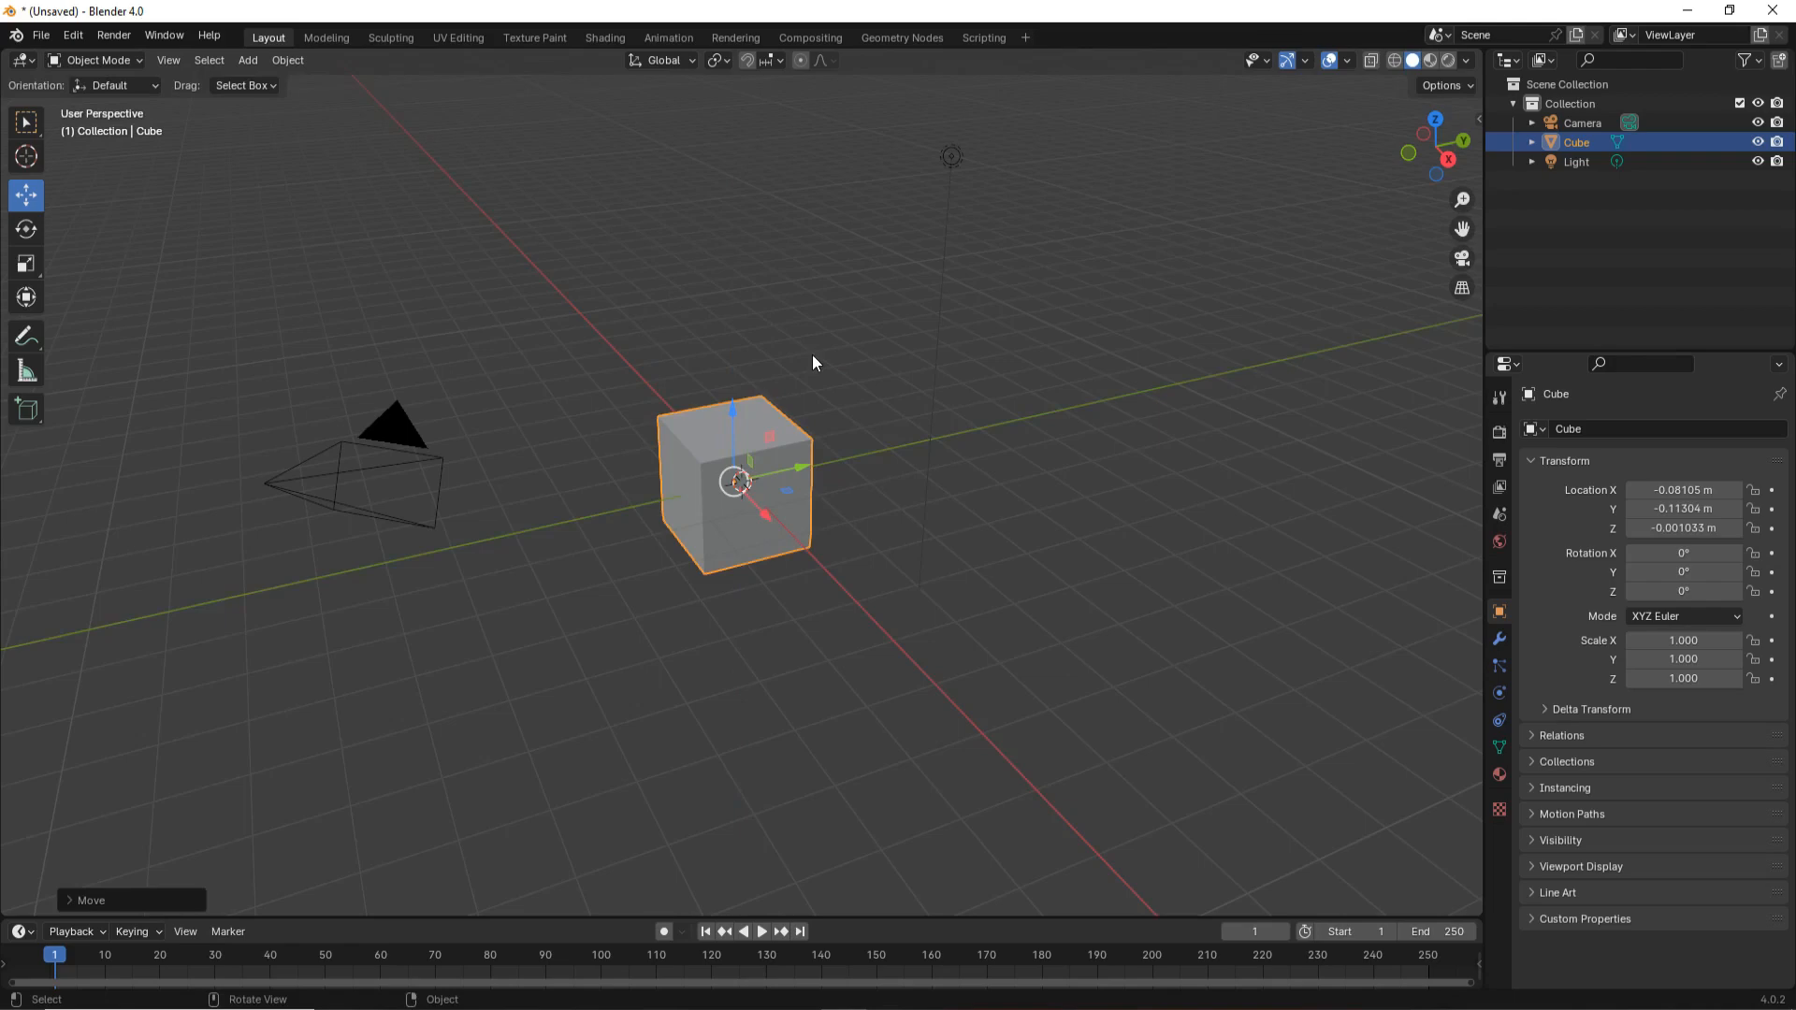
Grab the cube and place it at about X 0.07, Y -0.15, Z -0.31 m, and return to the Select Box tool.
key(g)
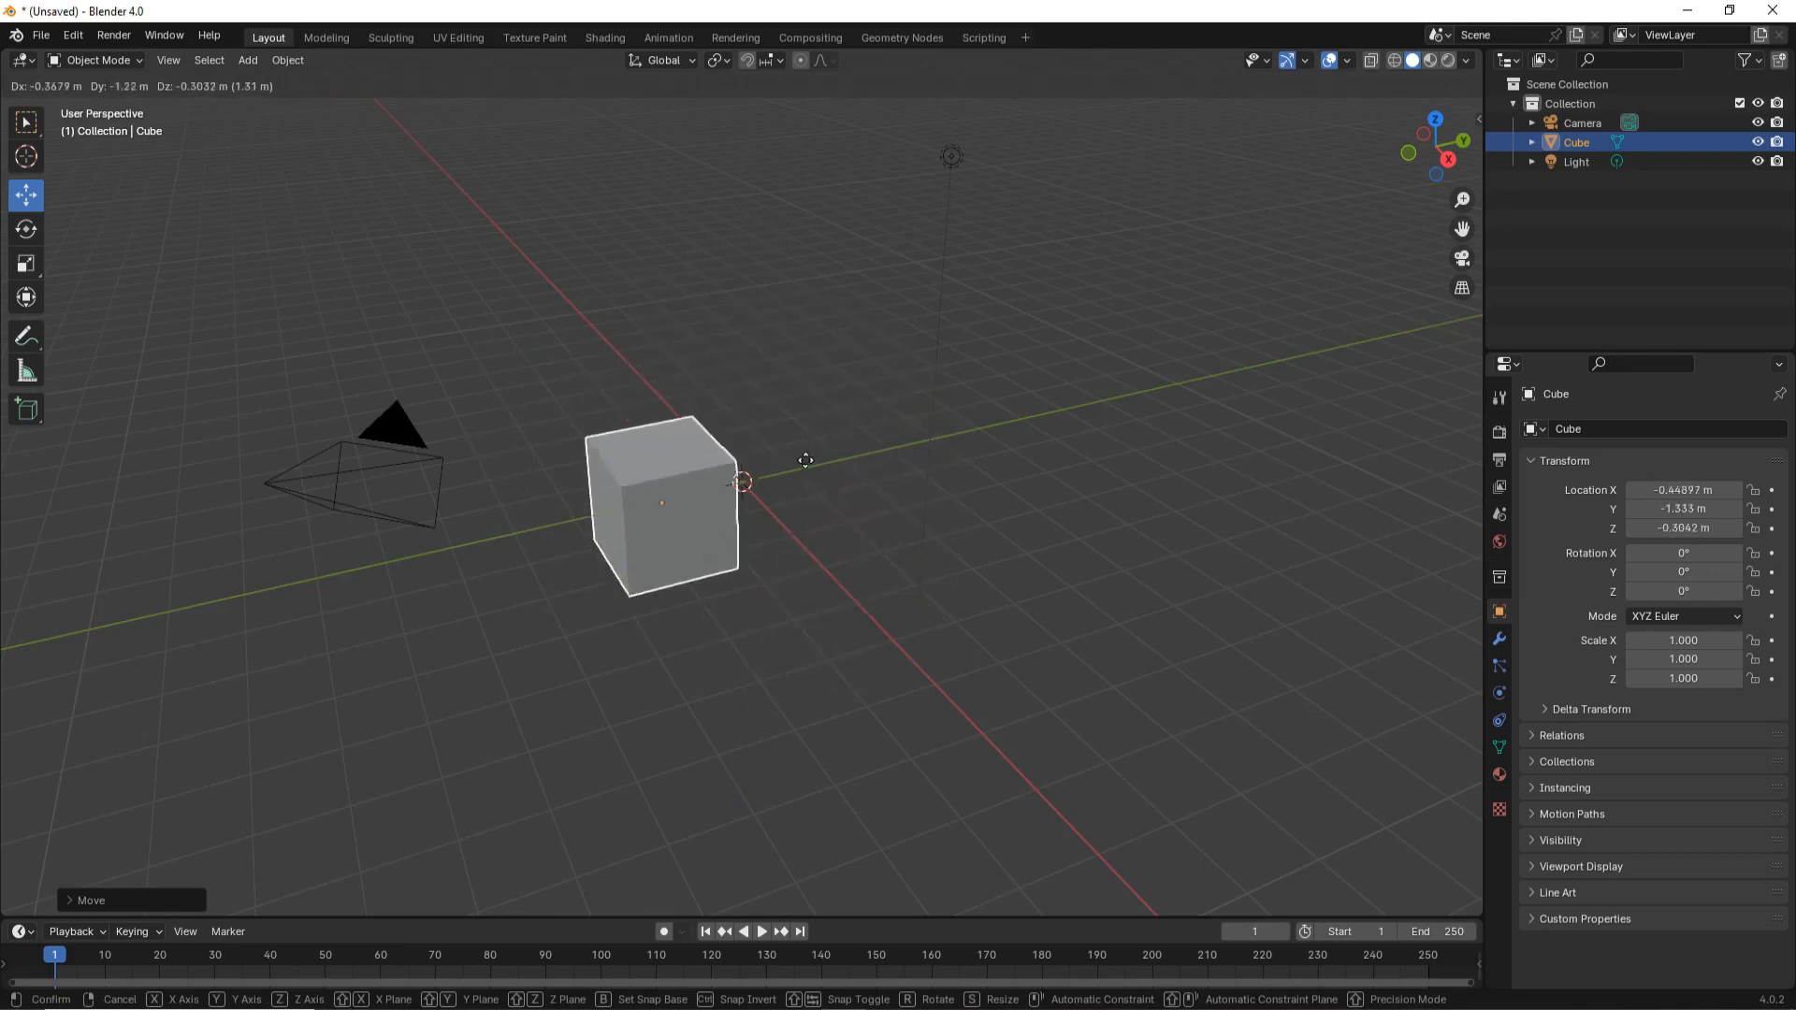
click(814, 376)
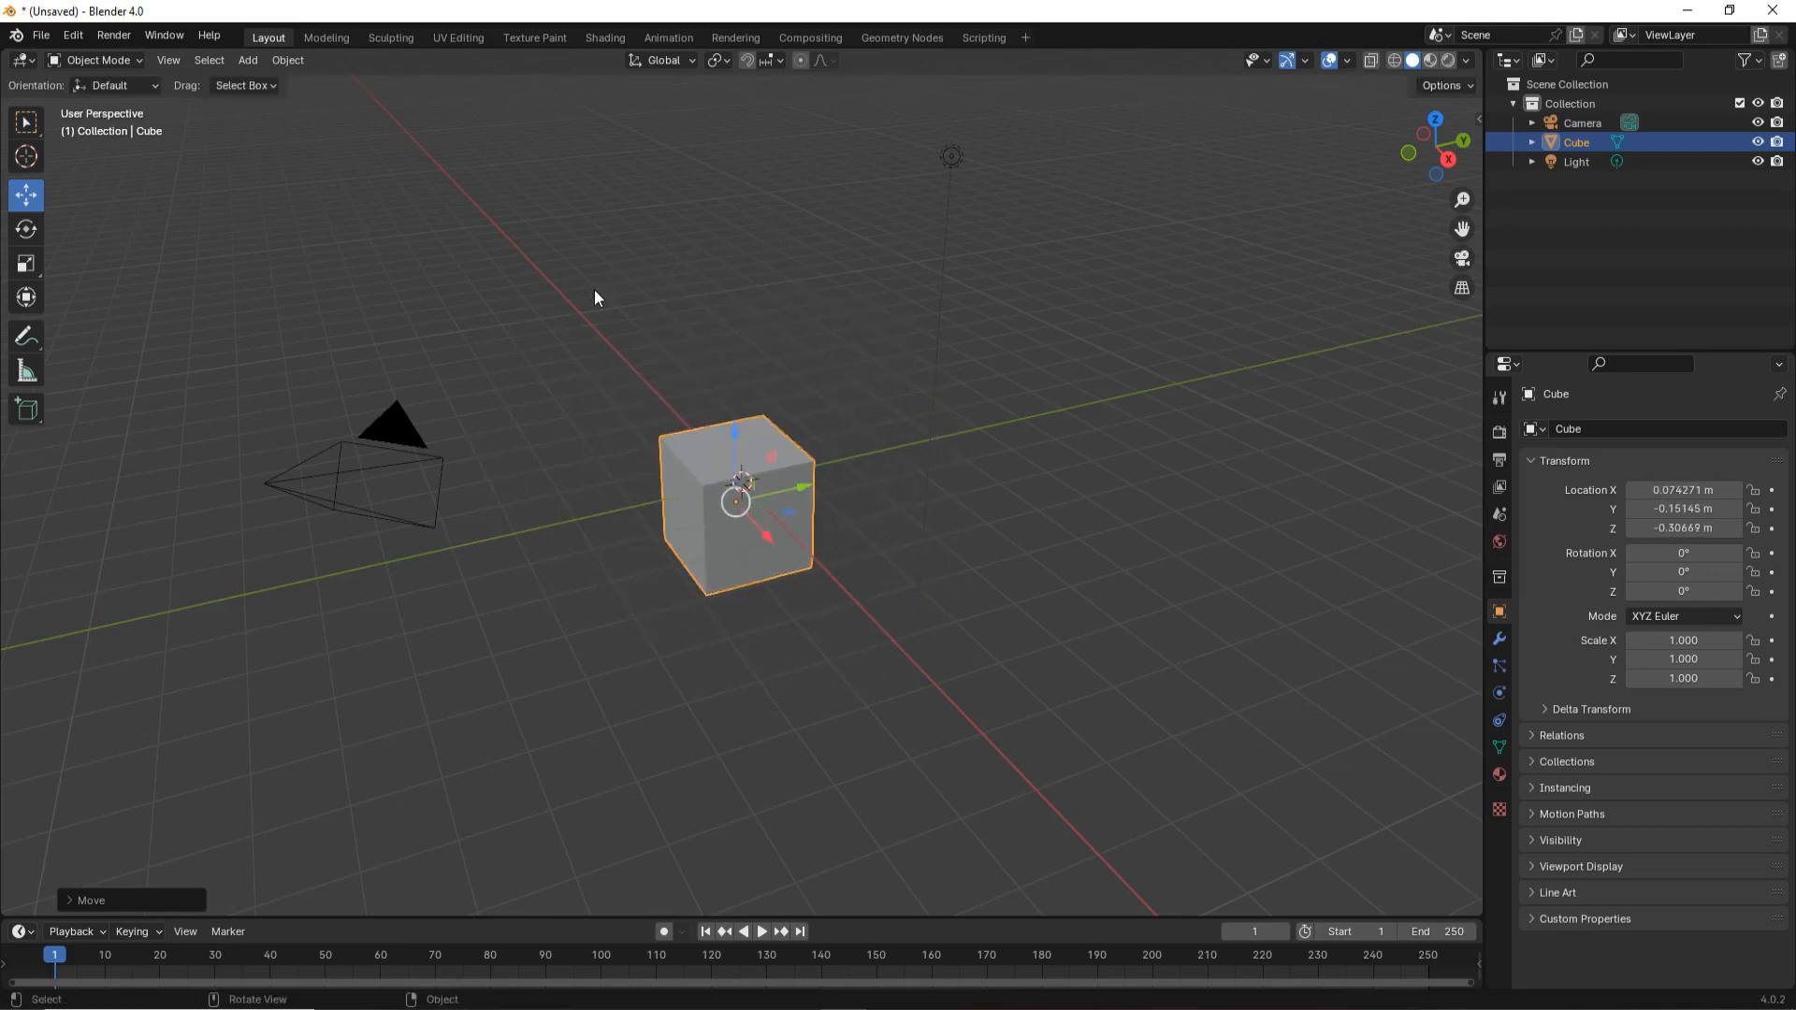
click(27, 123)
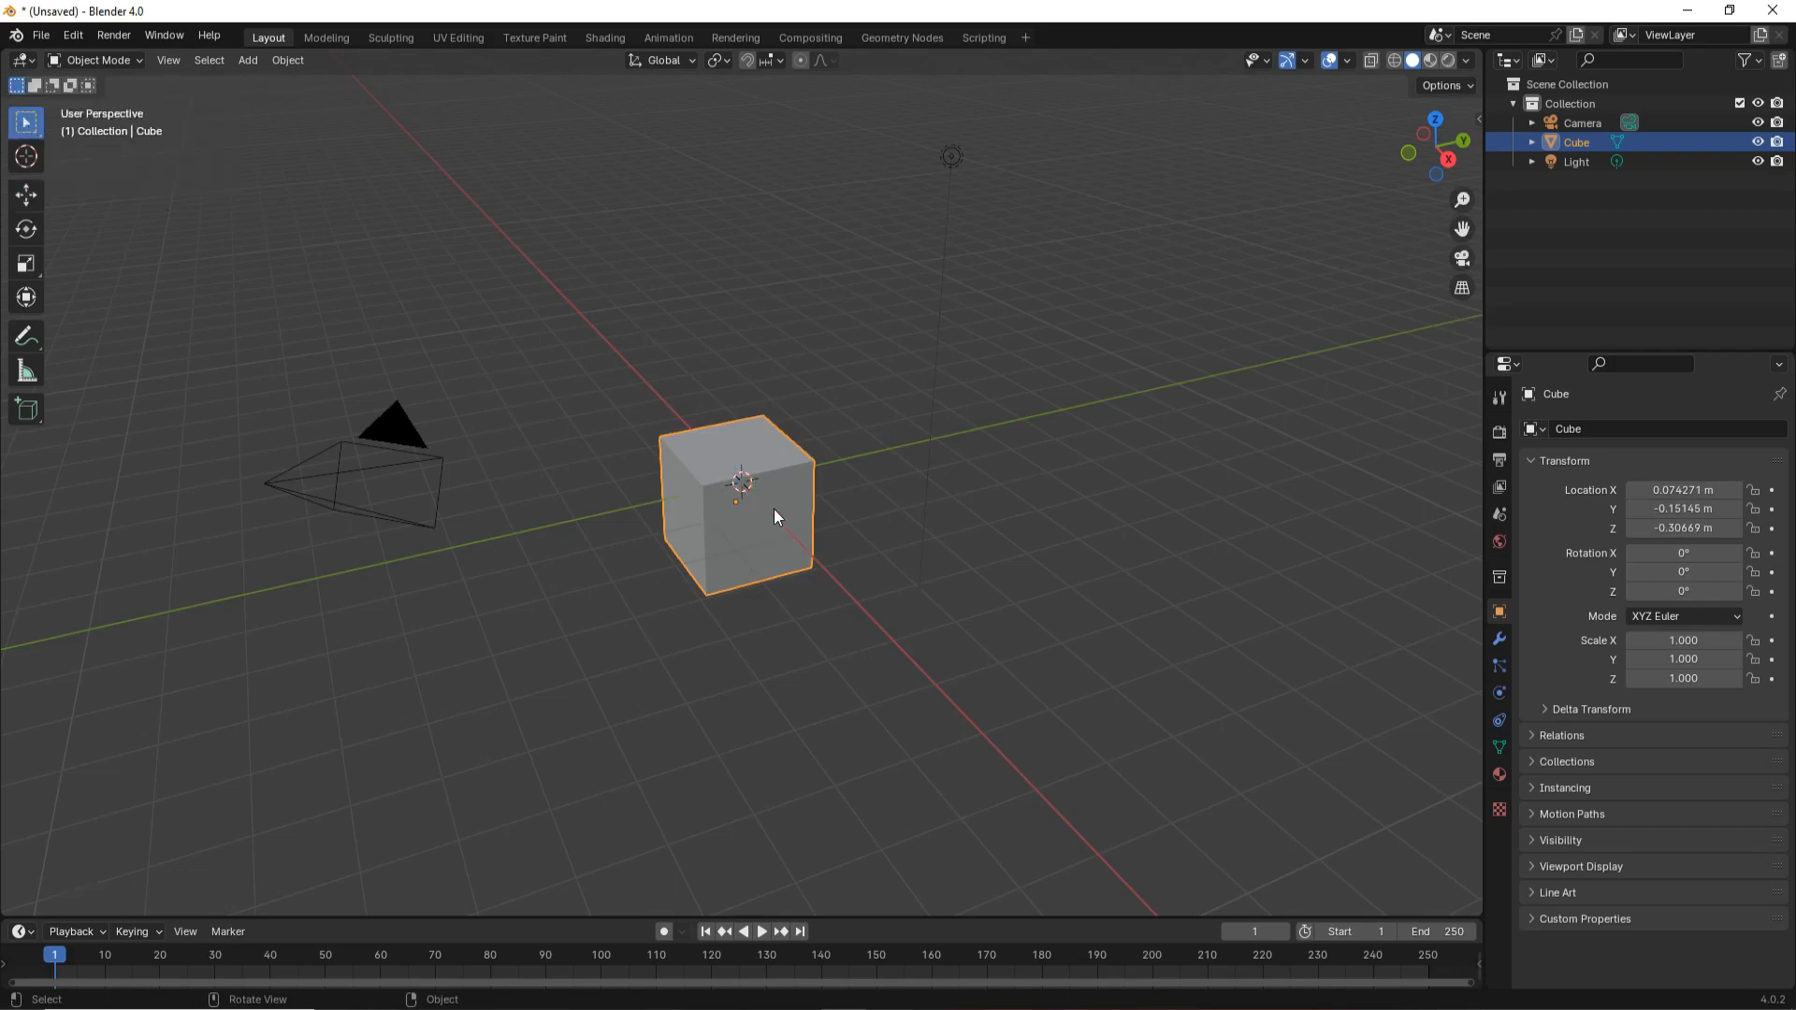
Switch to the Modeling workspace, select the cube's upper back vertex and move it slightly outward.
click(323, 37)
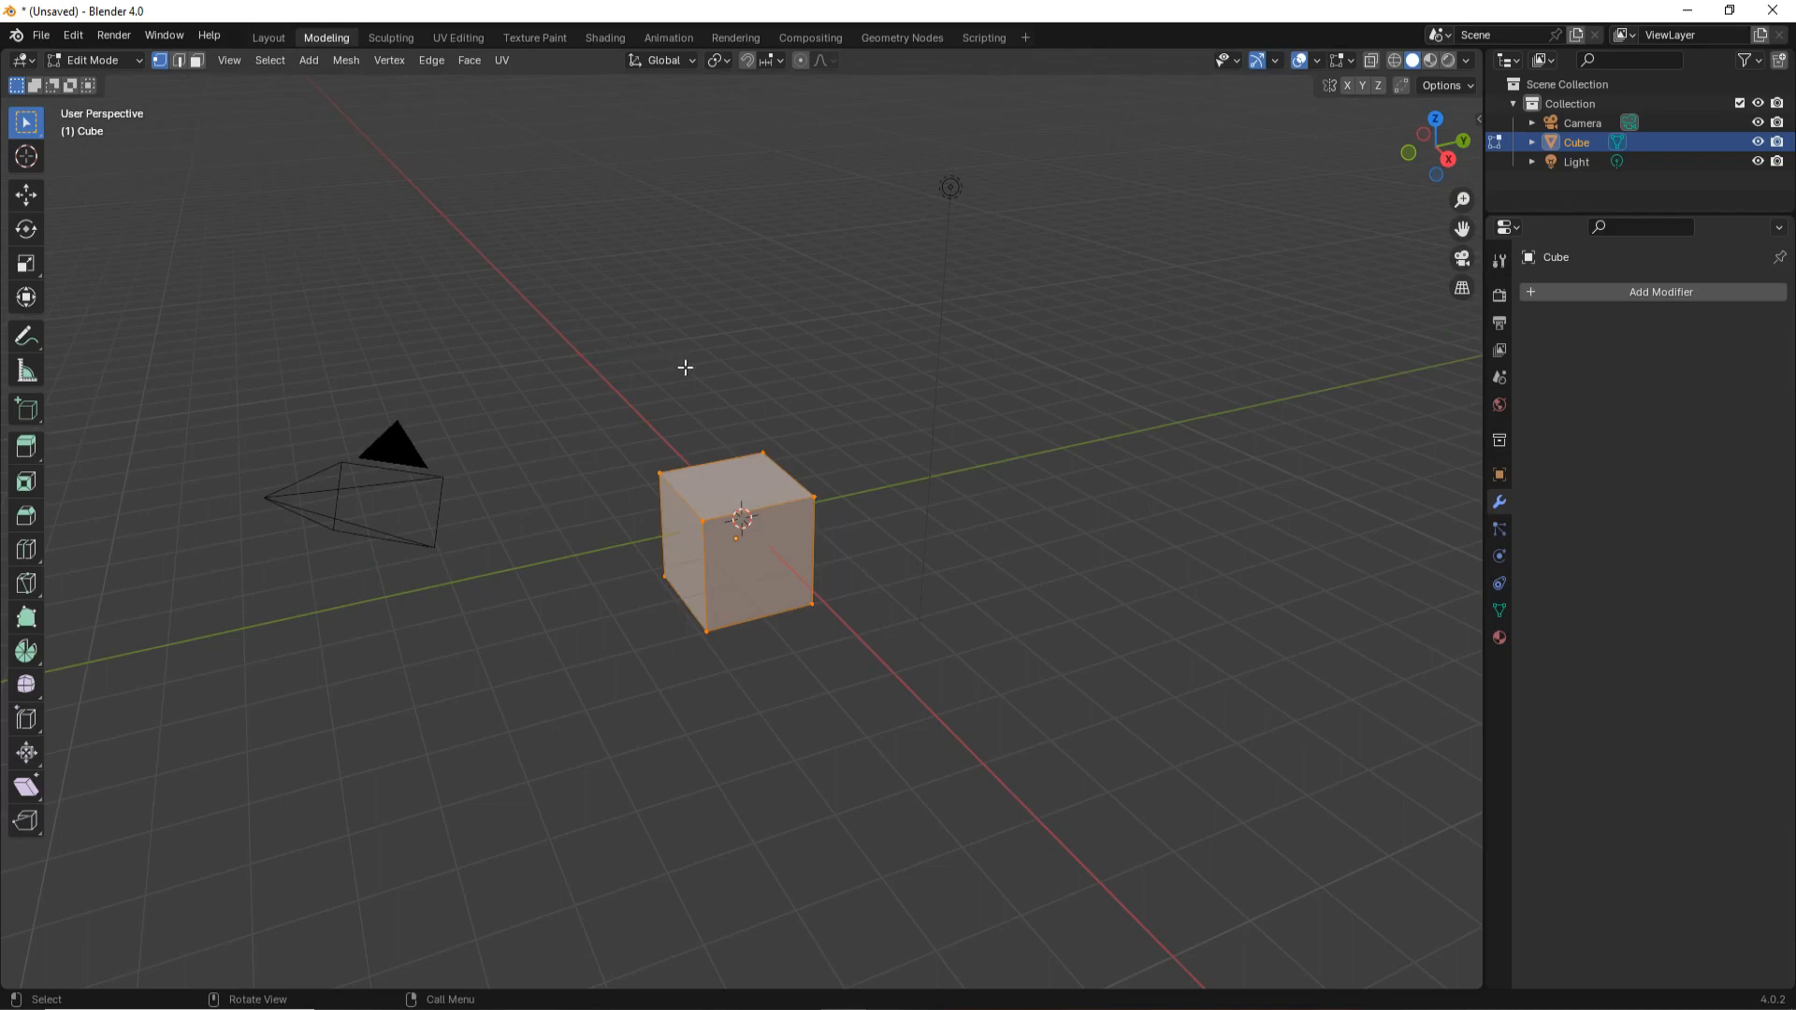
drag(736, 415, 791, 481)
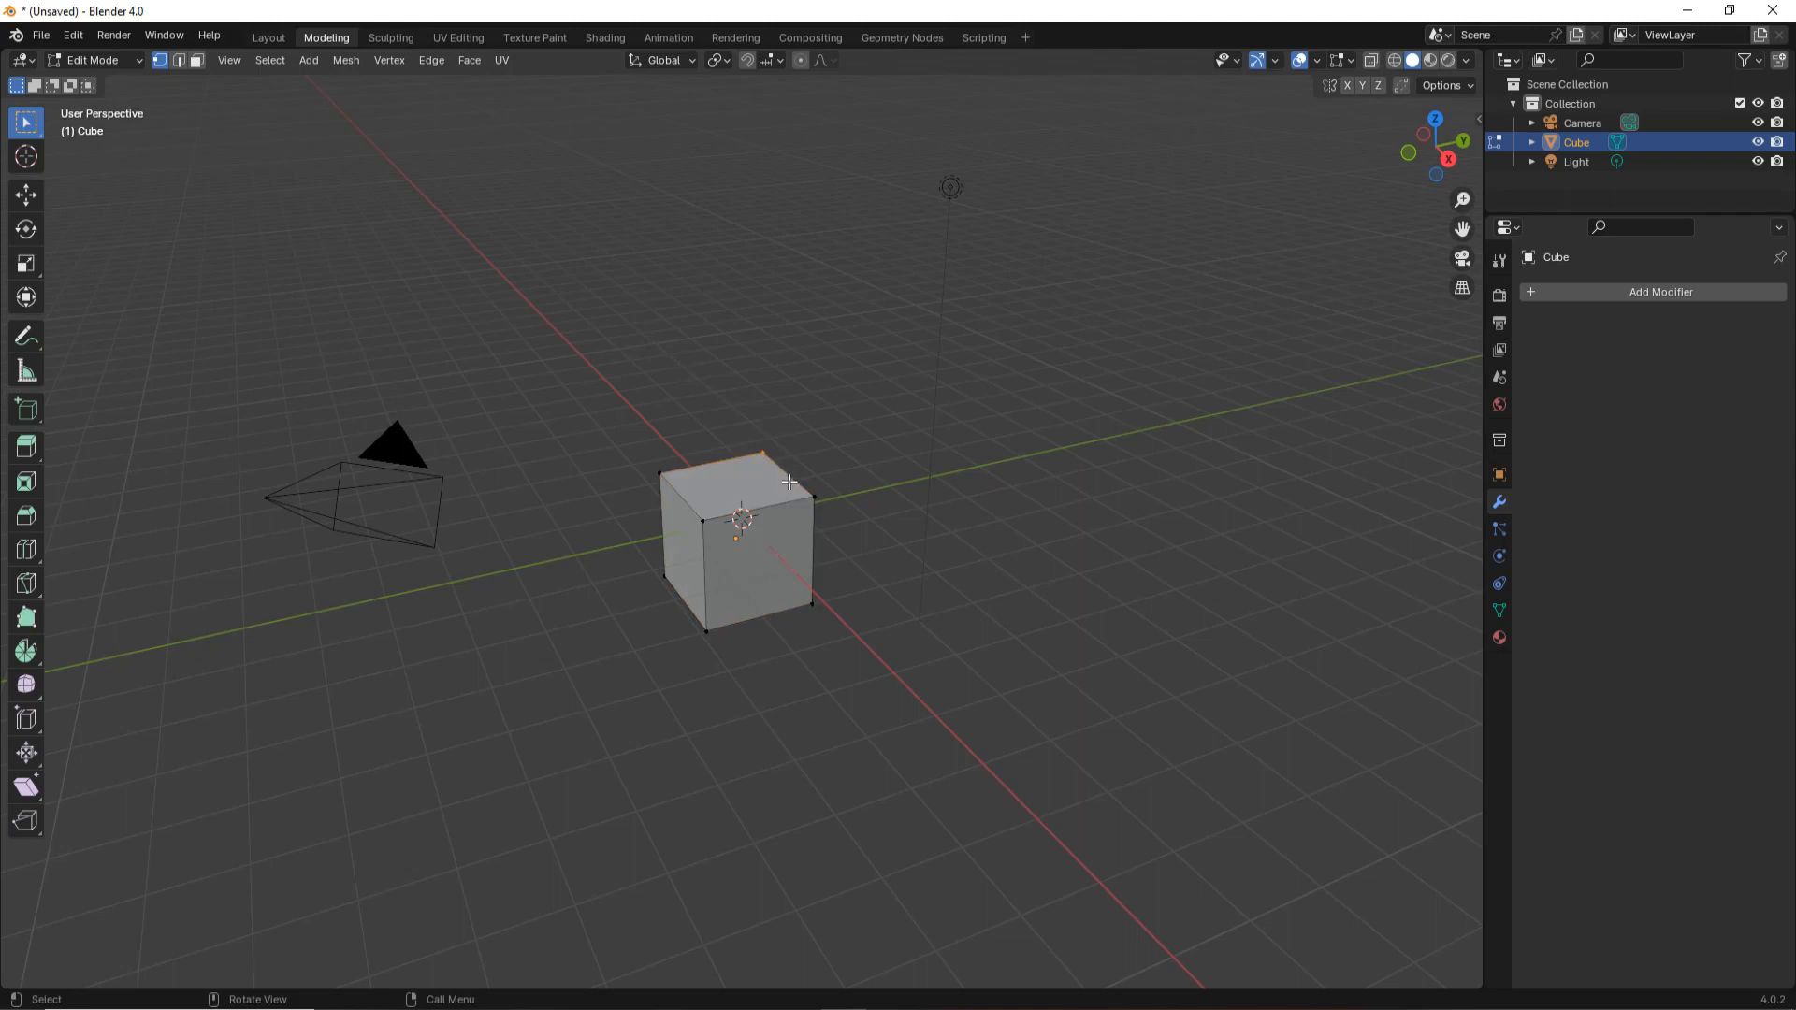
key(g)
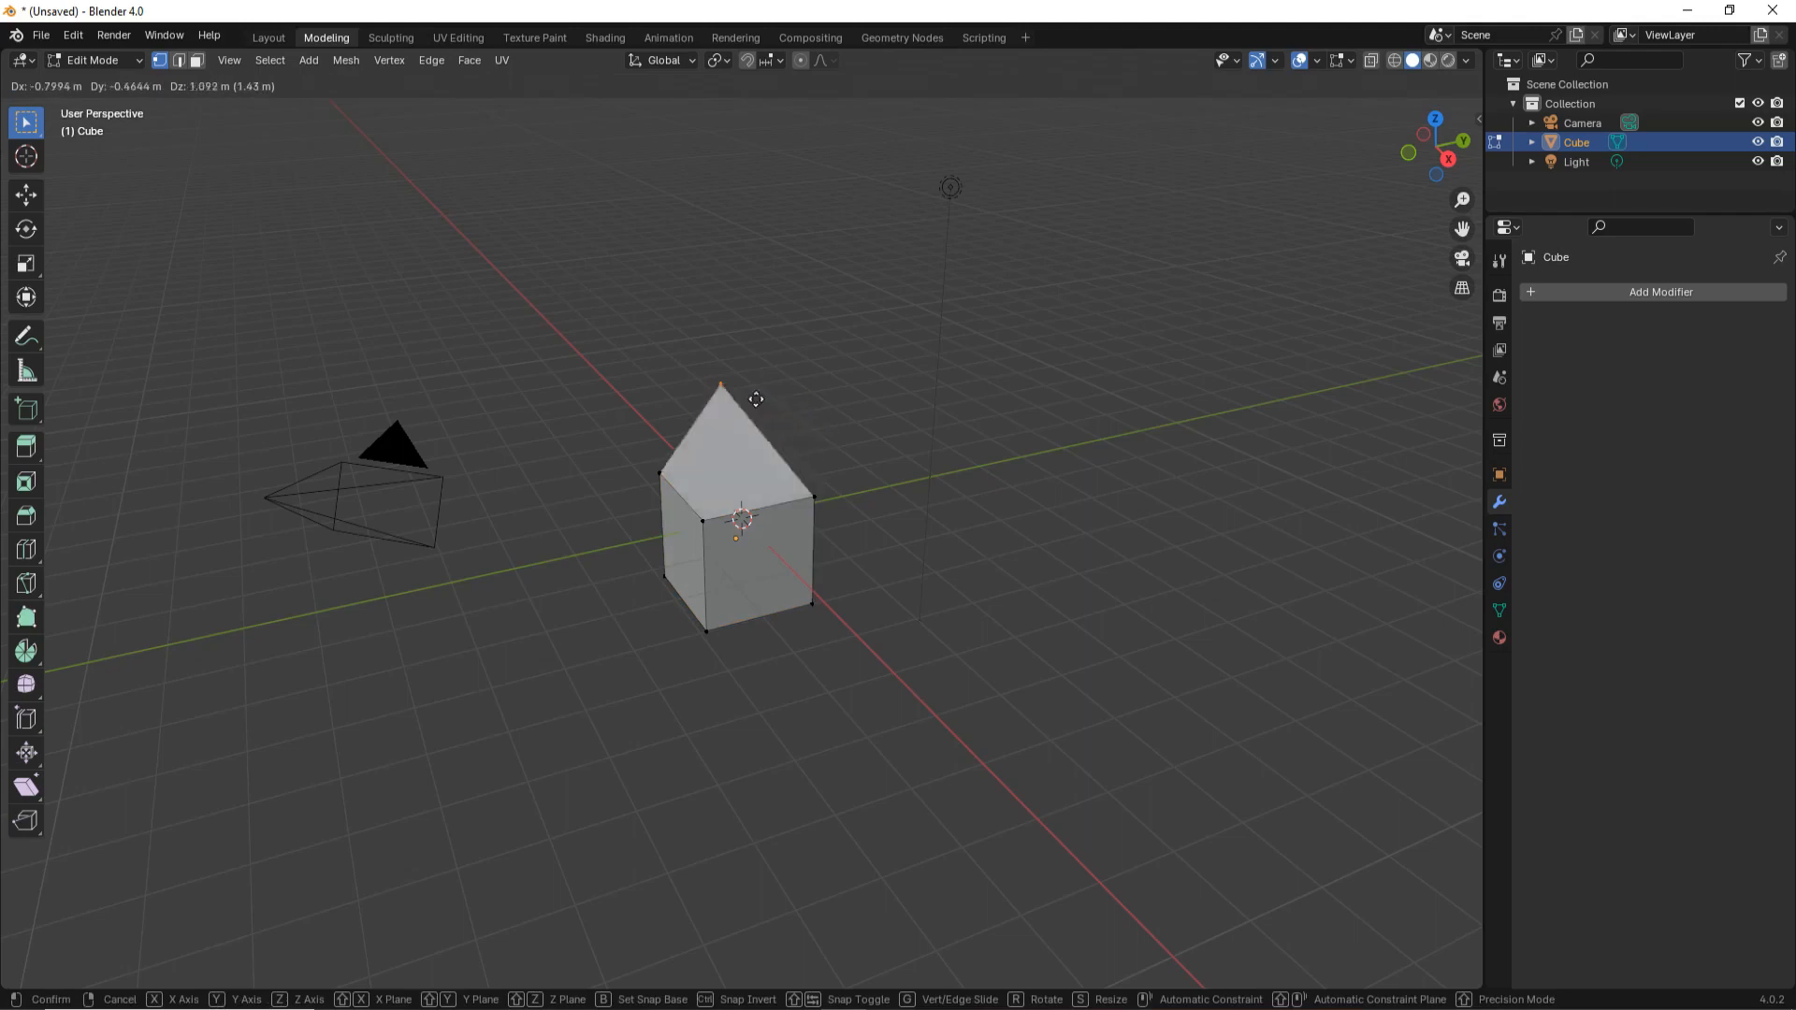
click(801, 469)
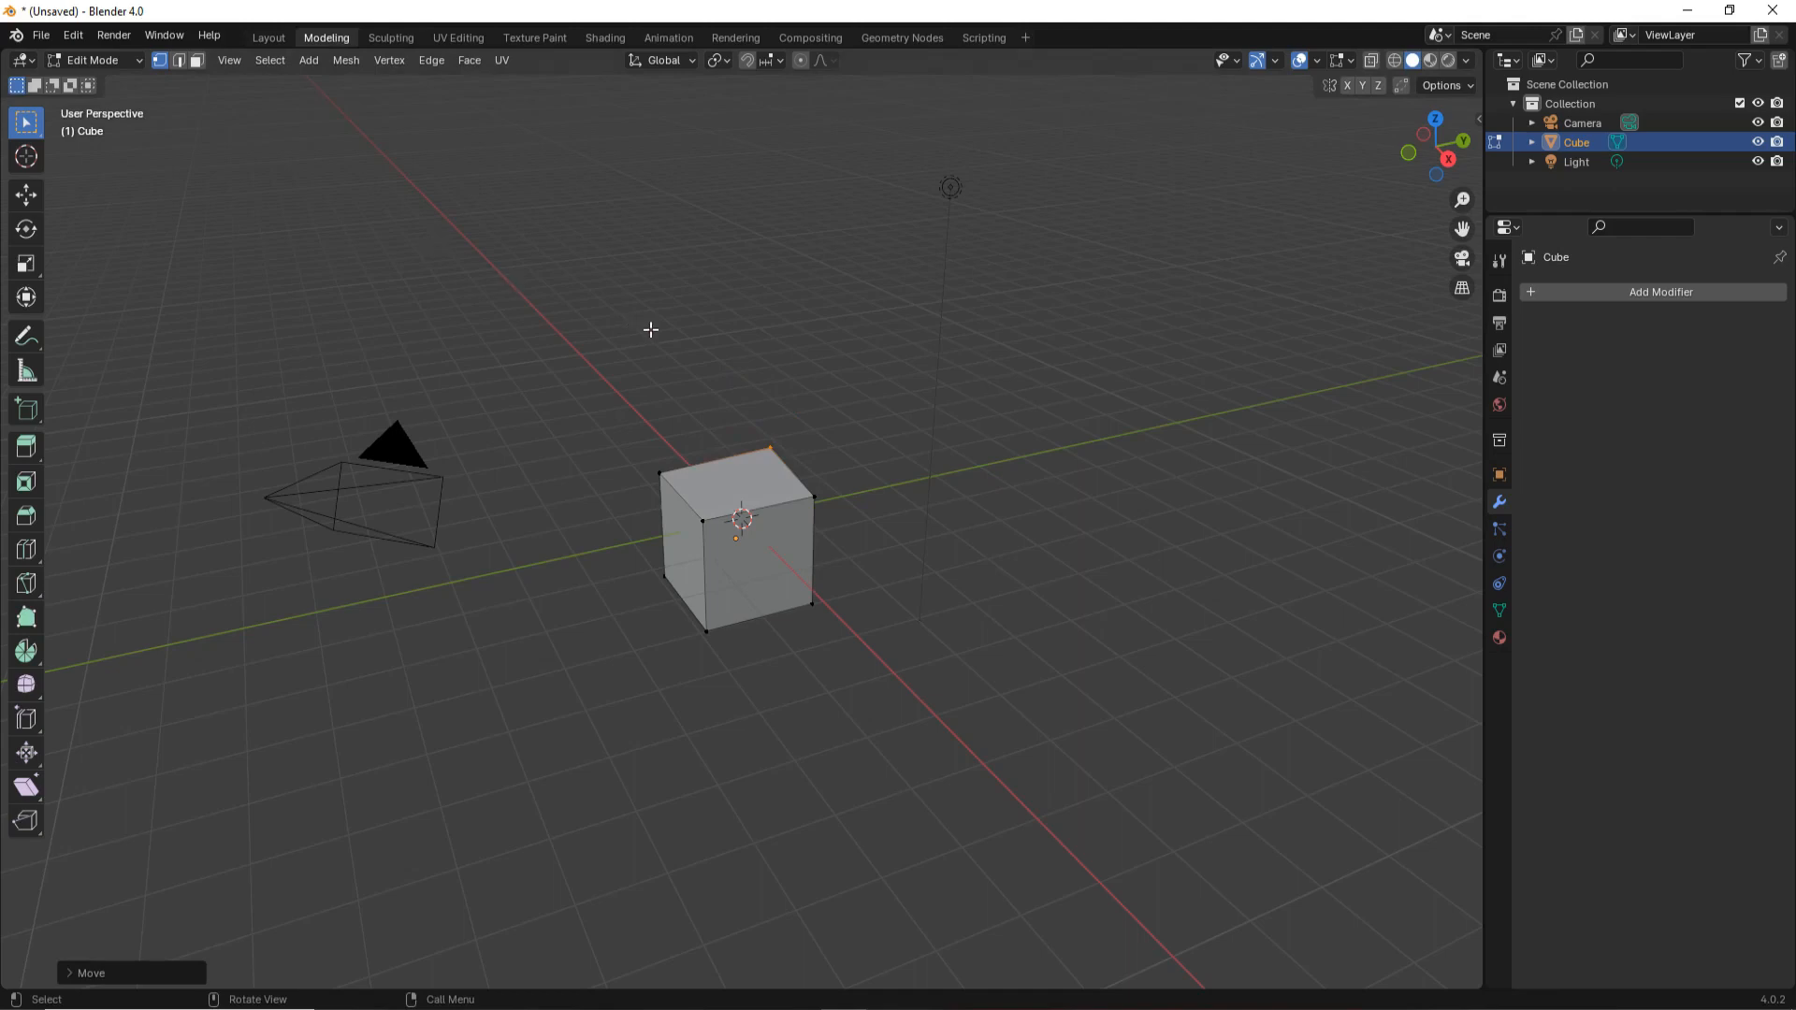
Visit the Layout workspace and return to Modeling, and toggle the cube to Object Mode and back to Edit Mode.
click(268, 38)
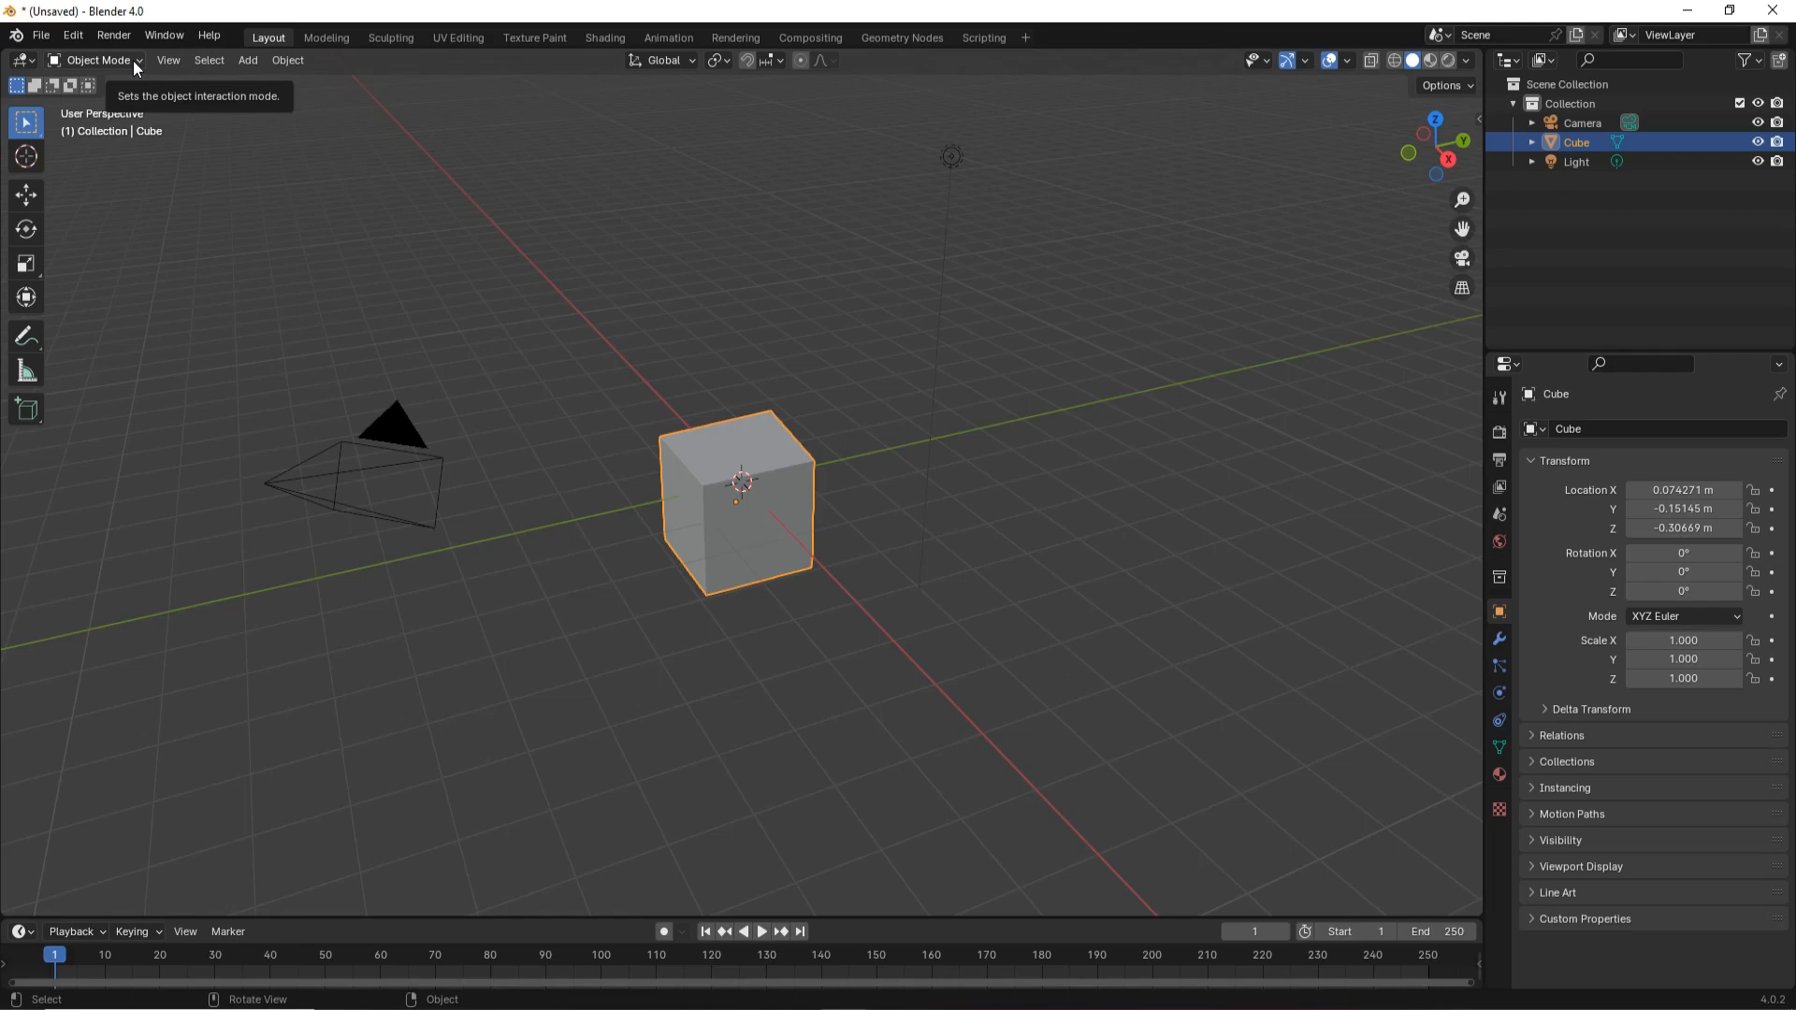
click(328, 38)
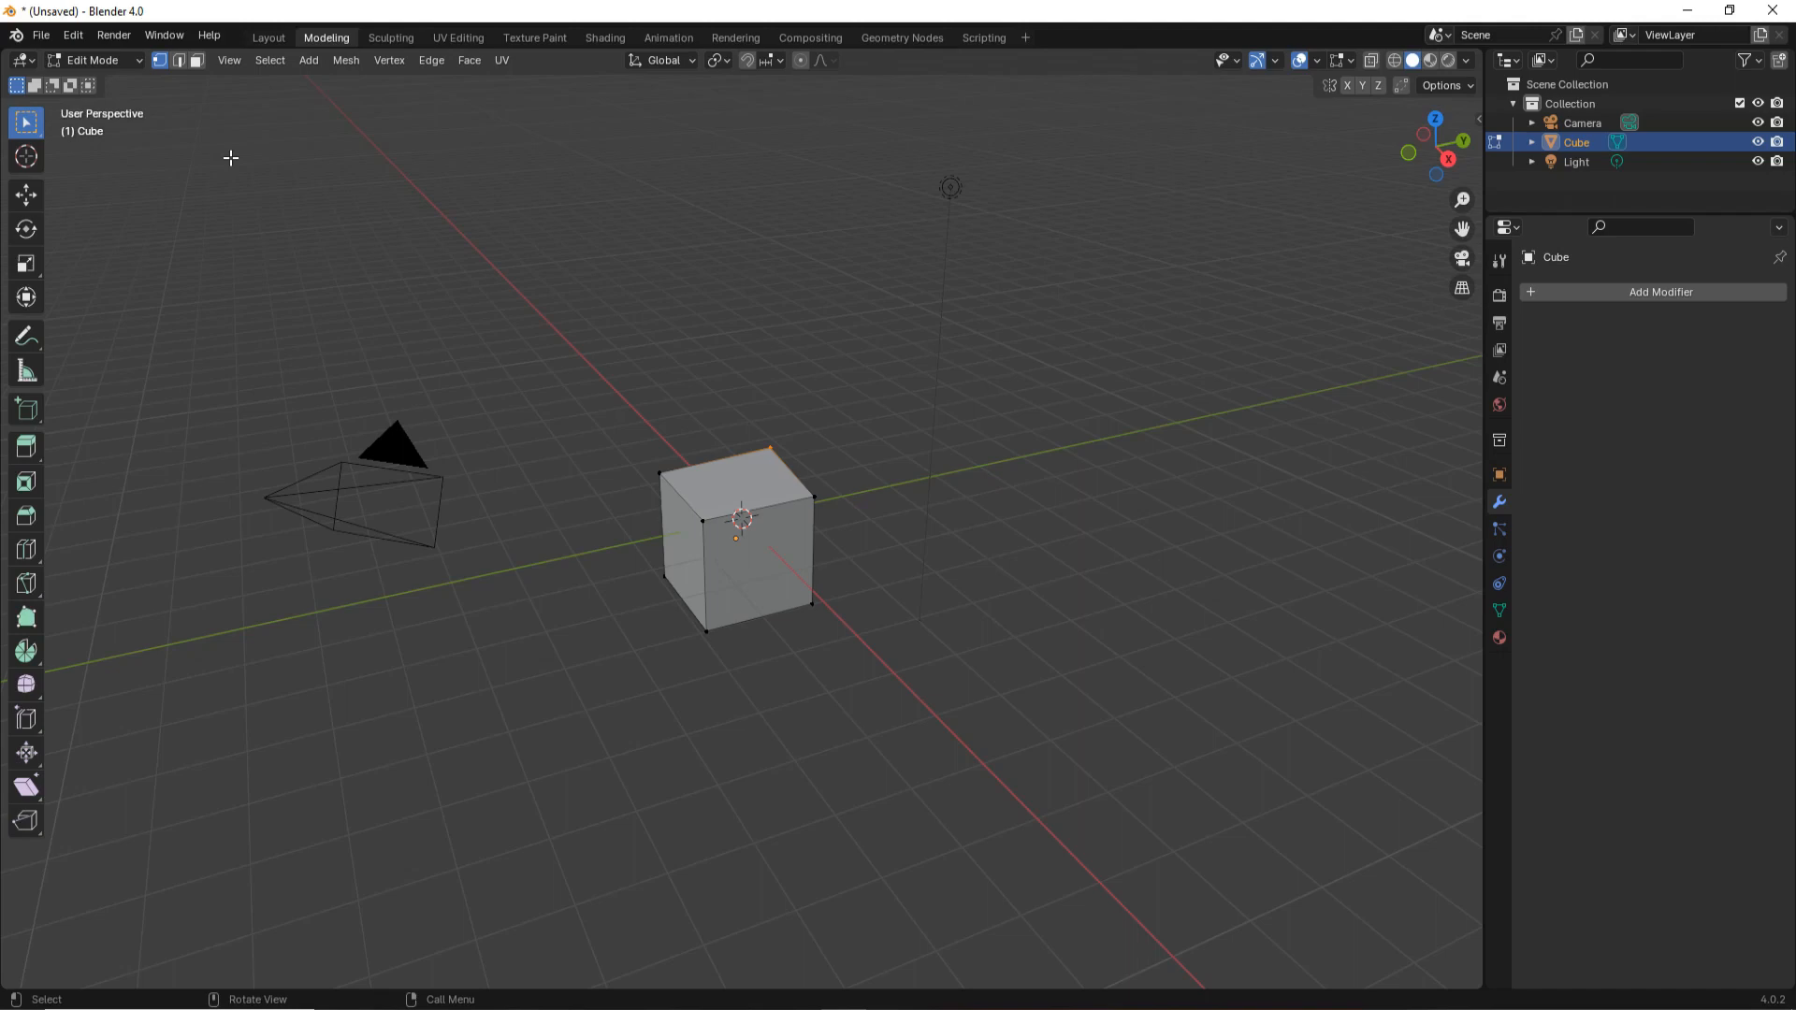
click(92, 60)
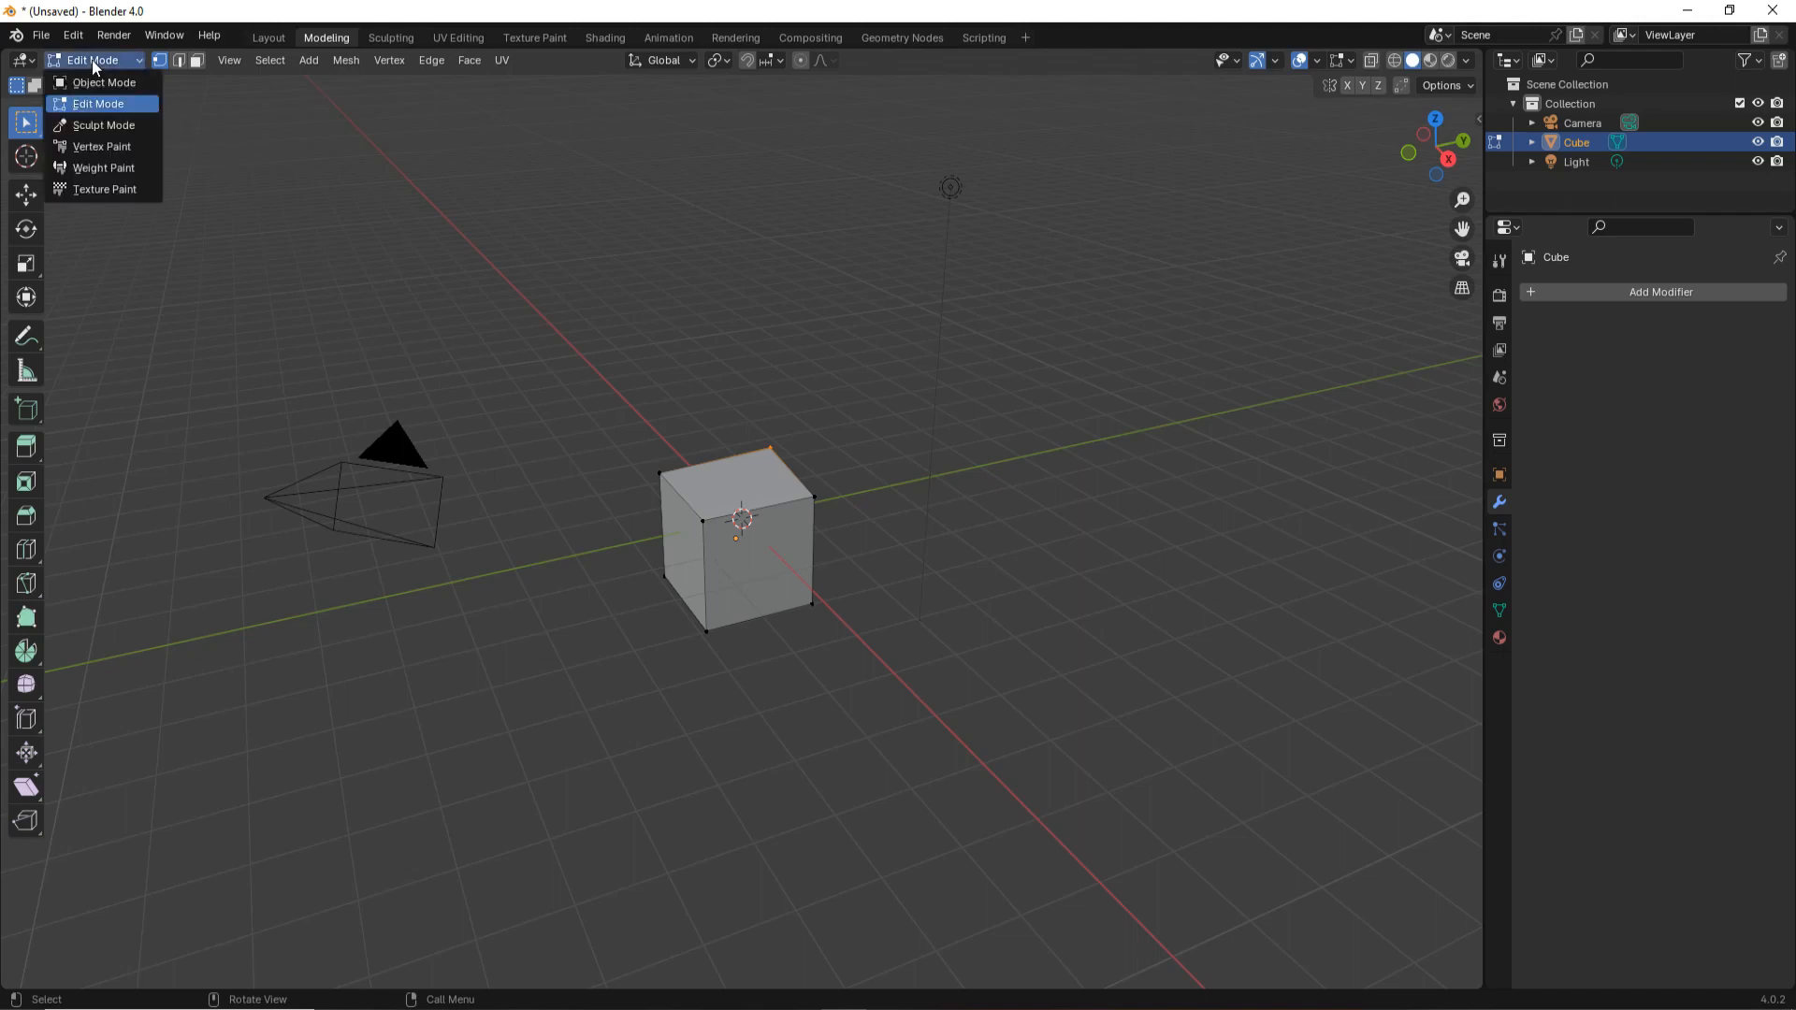
click(102, 82)
click(123, 64)
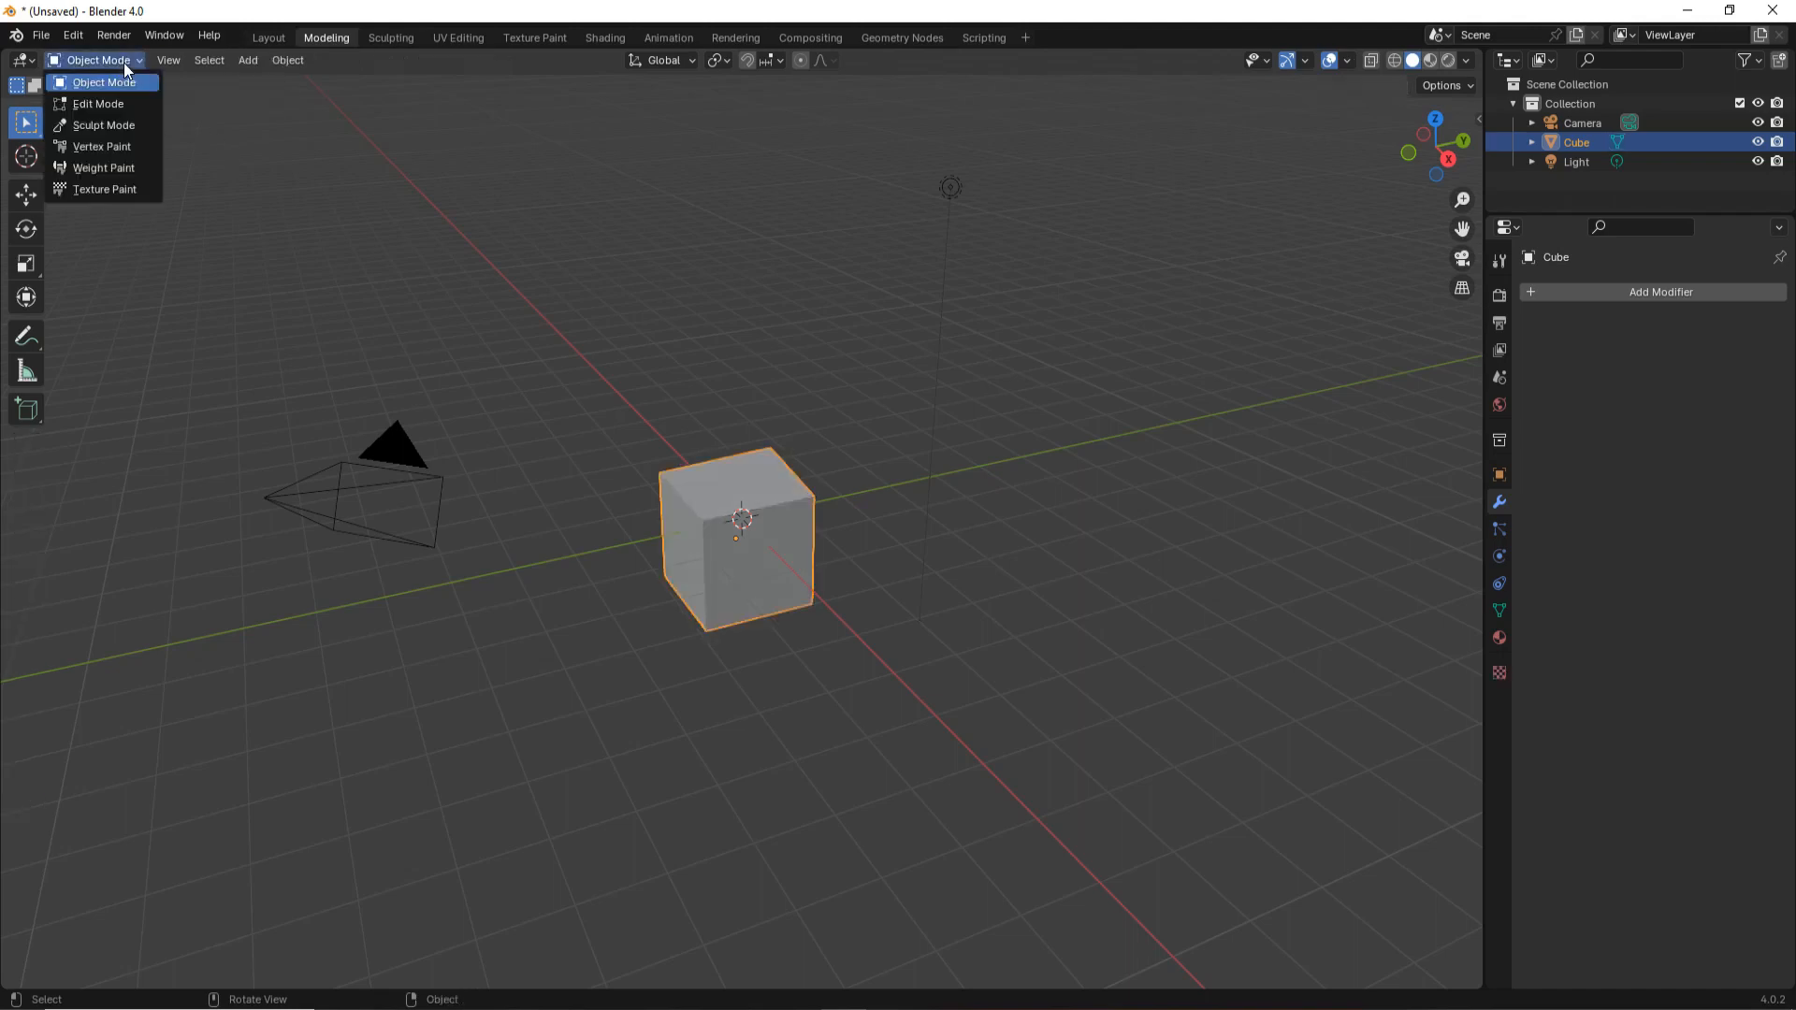
click(120, 101)
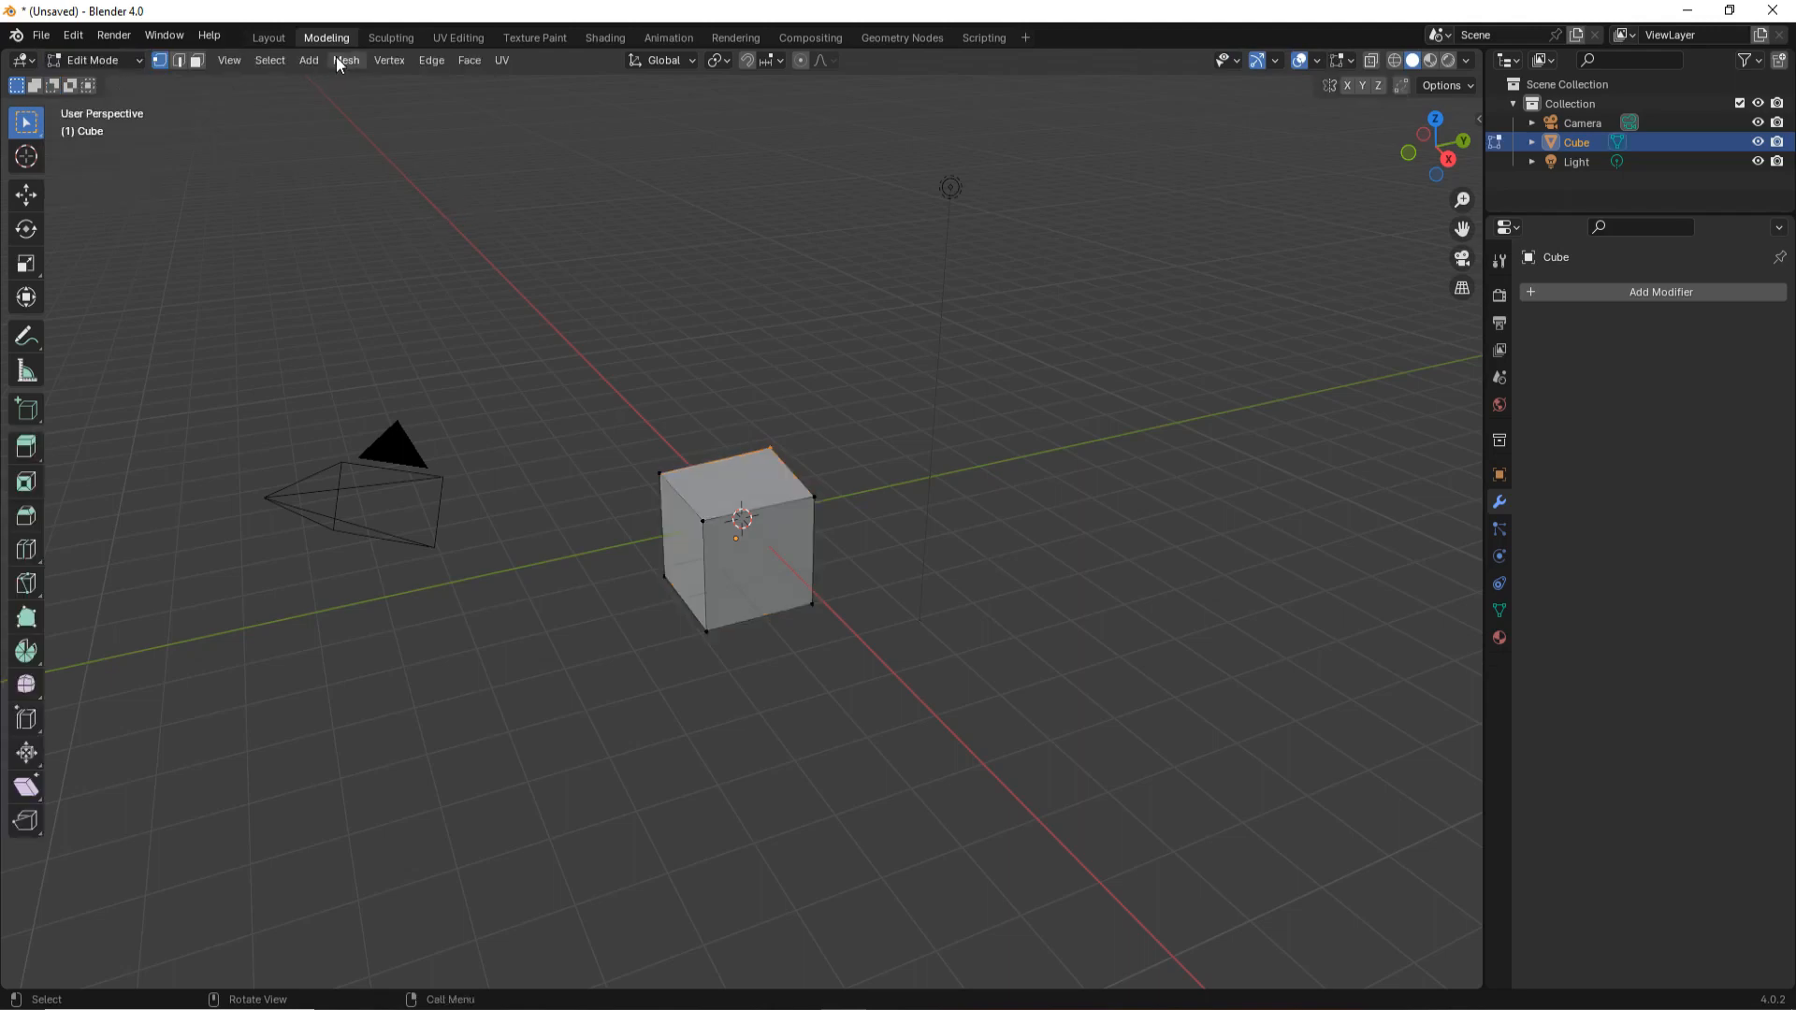
Return to the Layout workspace and change the cube's X location to about -0.82 m.
click(268, 38)
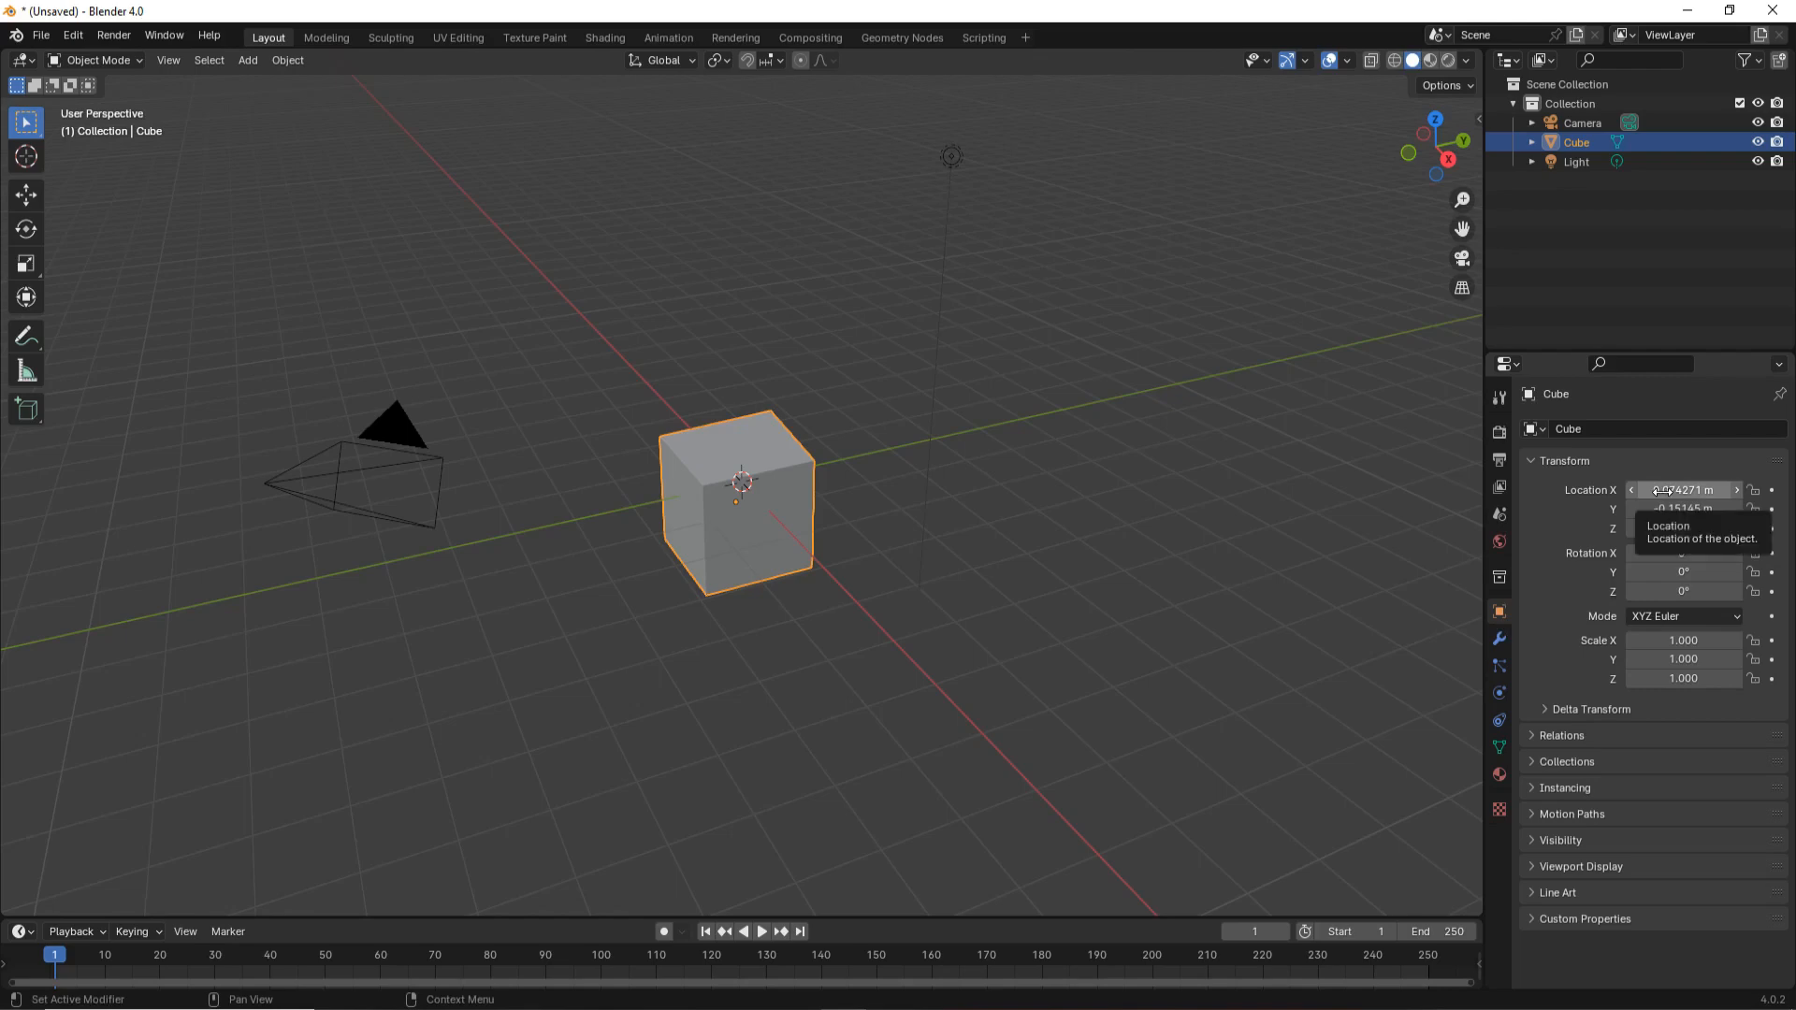
mouse_move(1656, 490)
mouse_down()
mouse_move(1520, 490)
mouse_move(1655, 490)
mouse_up()
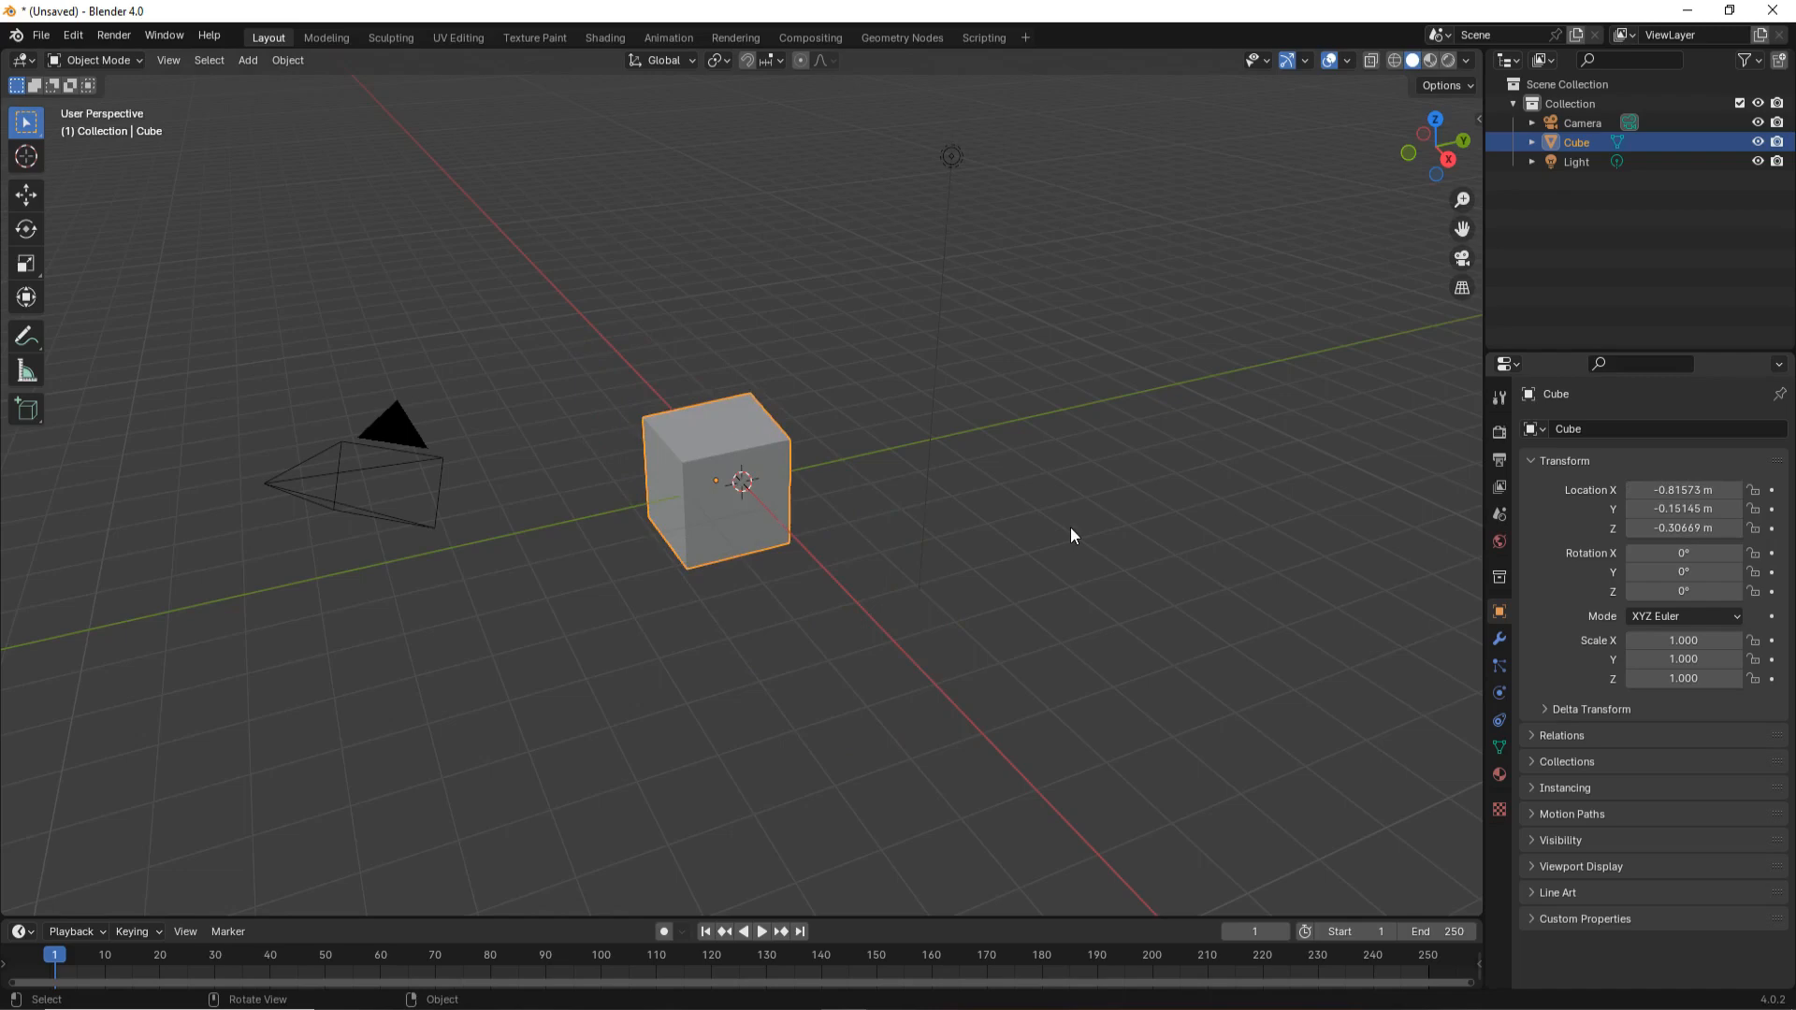
Delete the cube and replace it with a new cube mesh at the world origin, leaving it deselected.
key(Delete)
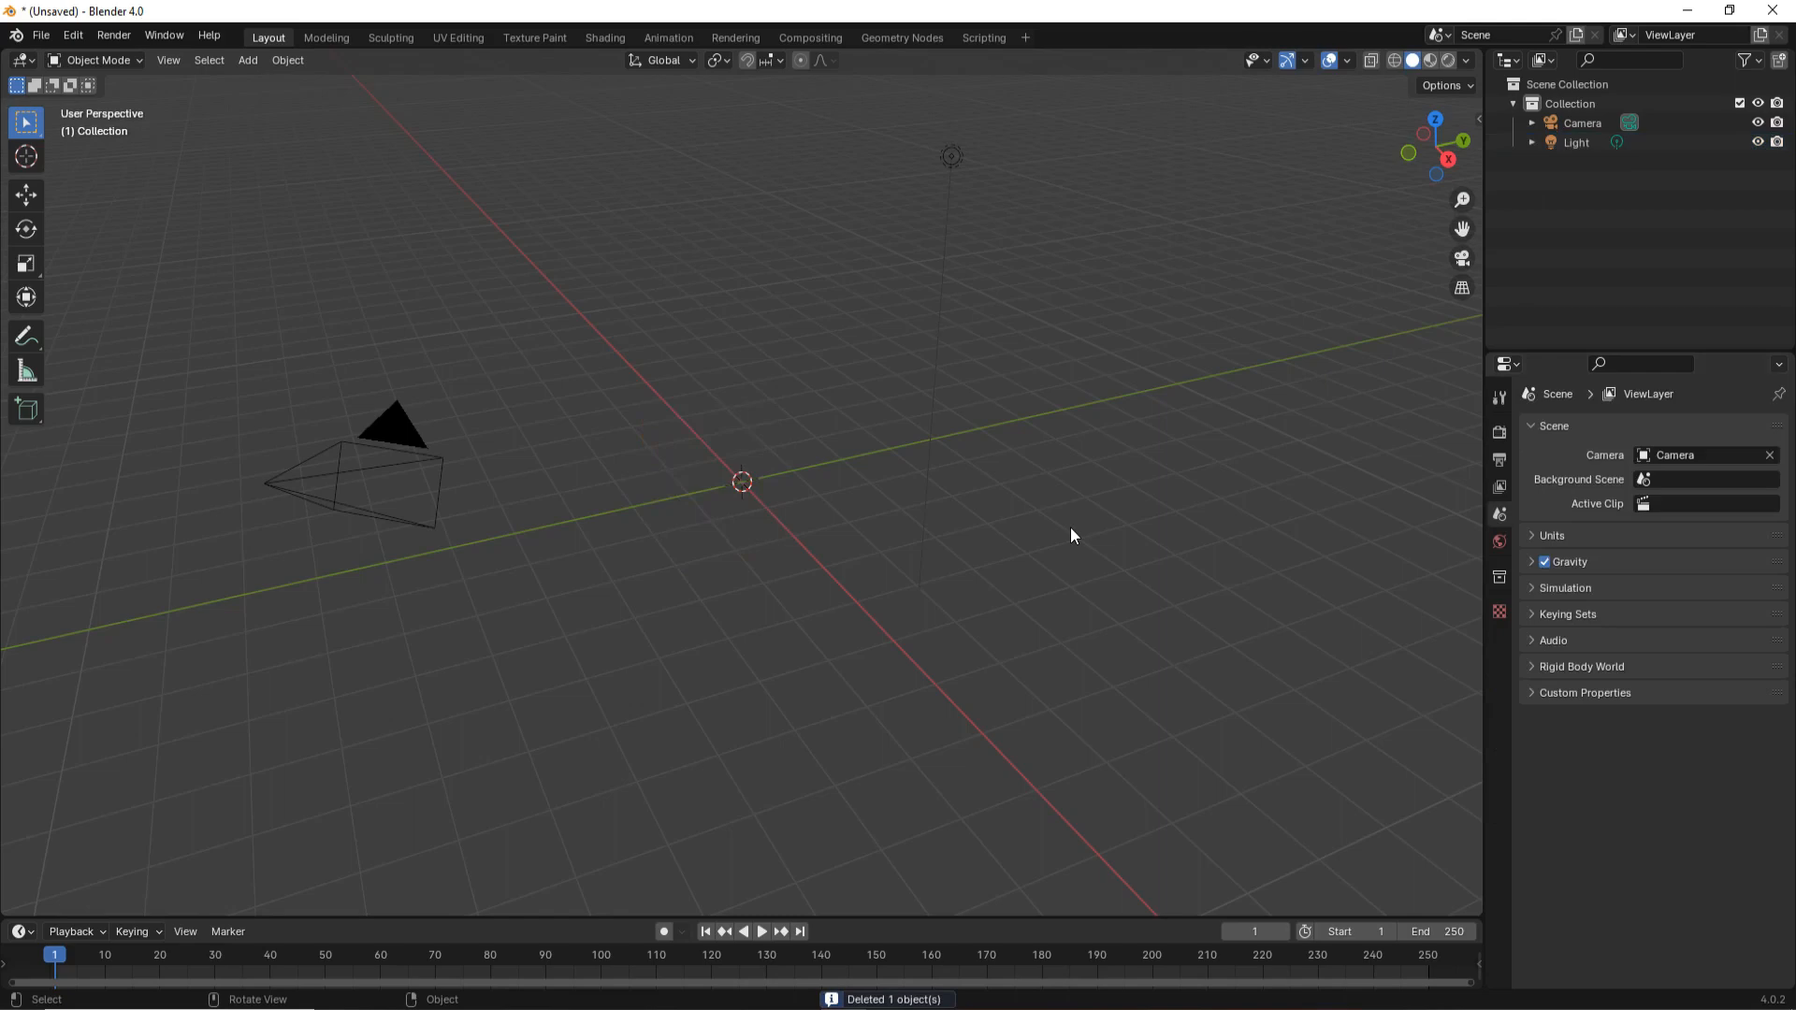
click(248, 62)
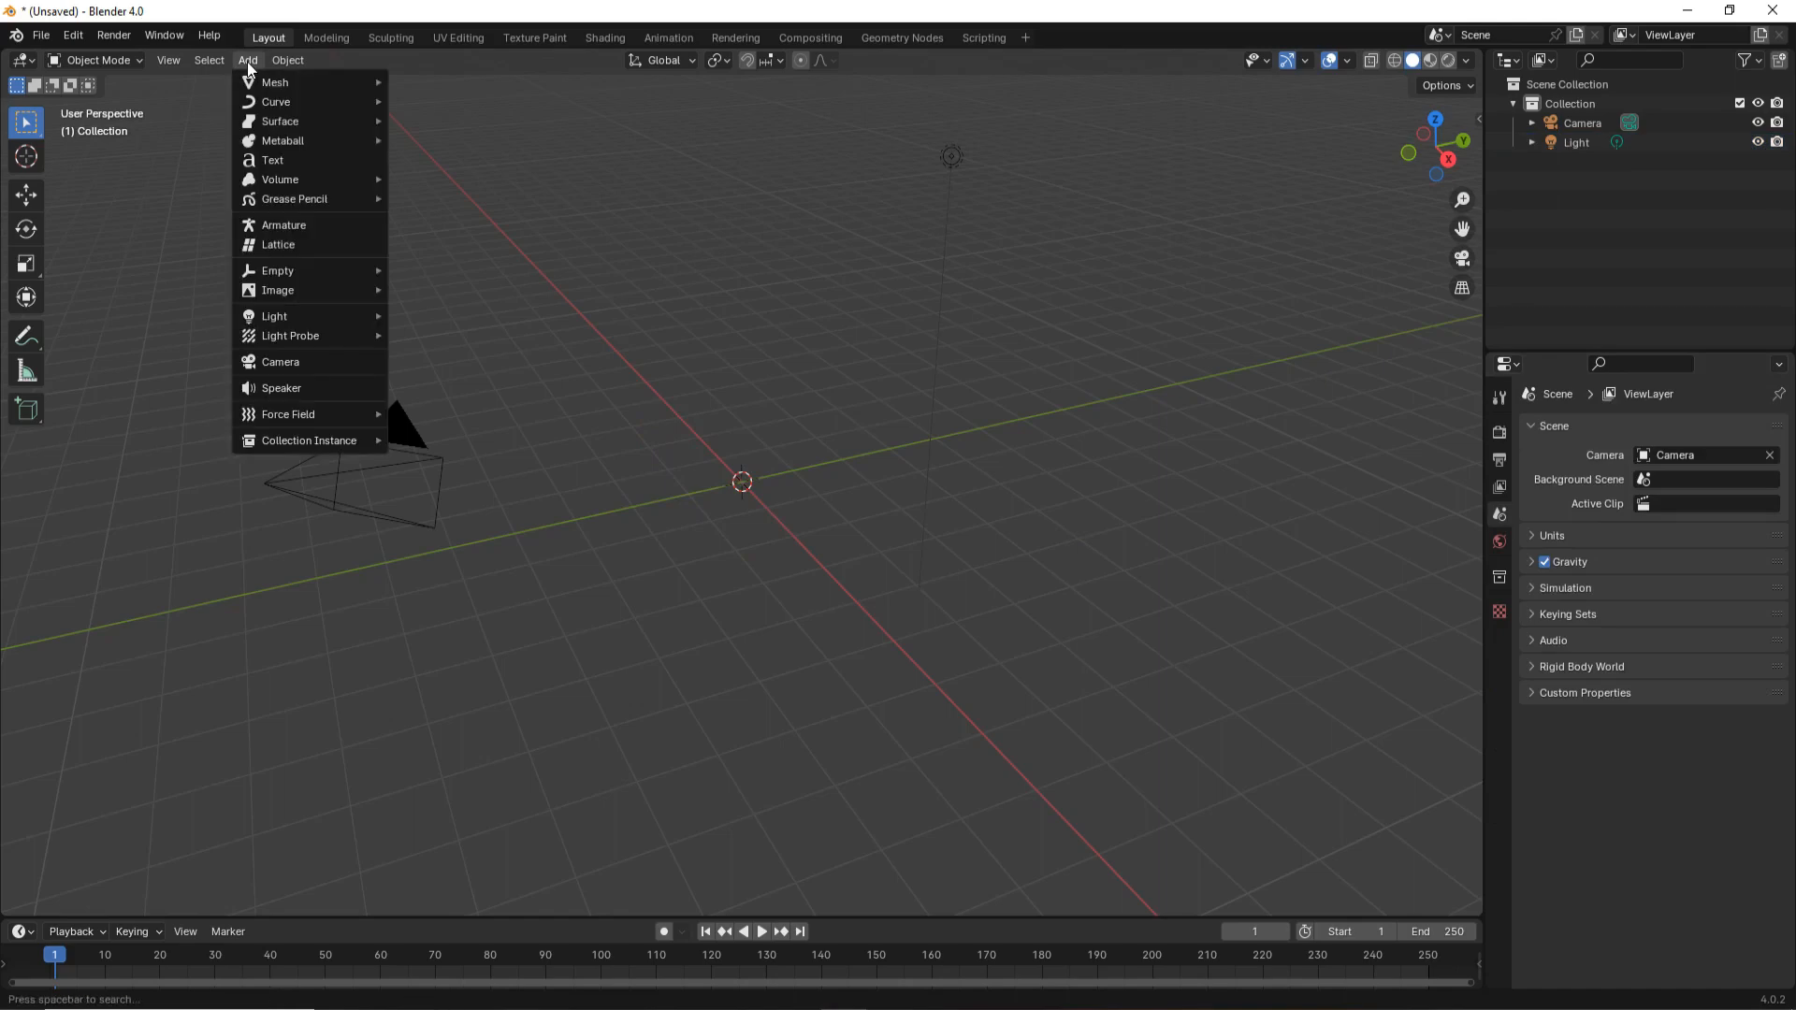
mouse_move(274, 82)
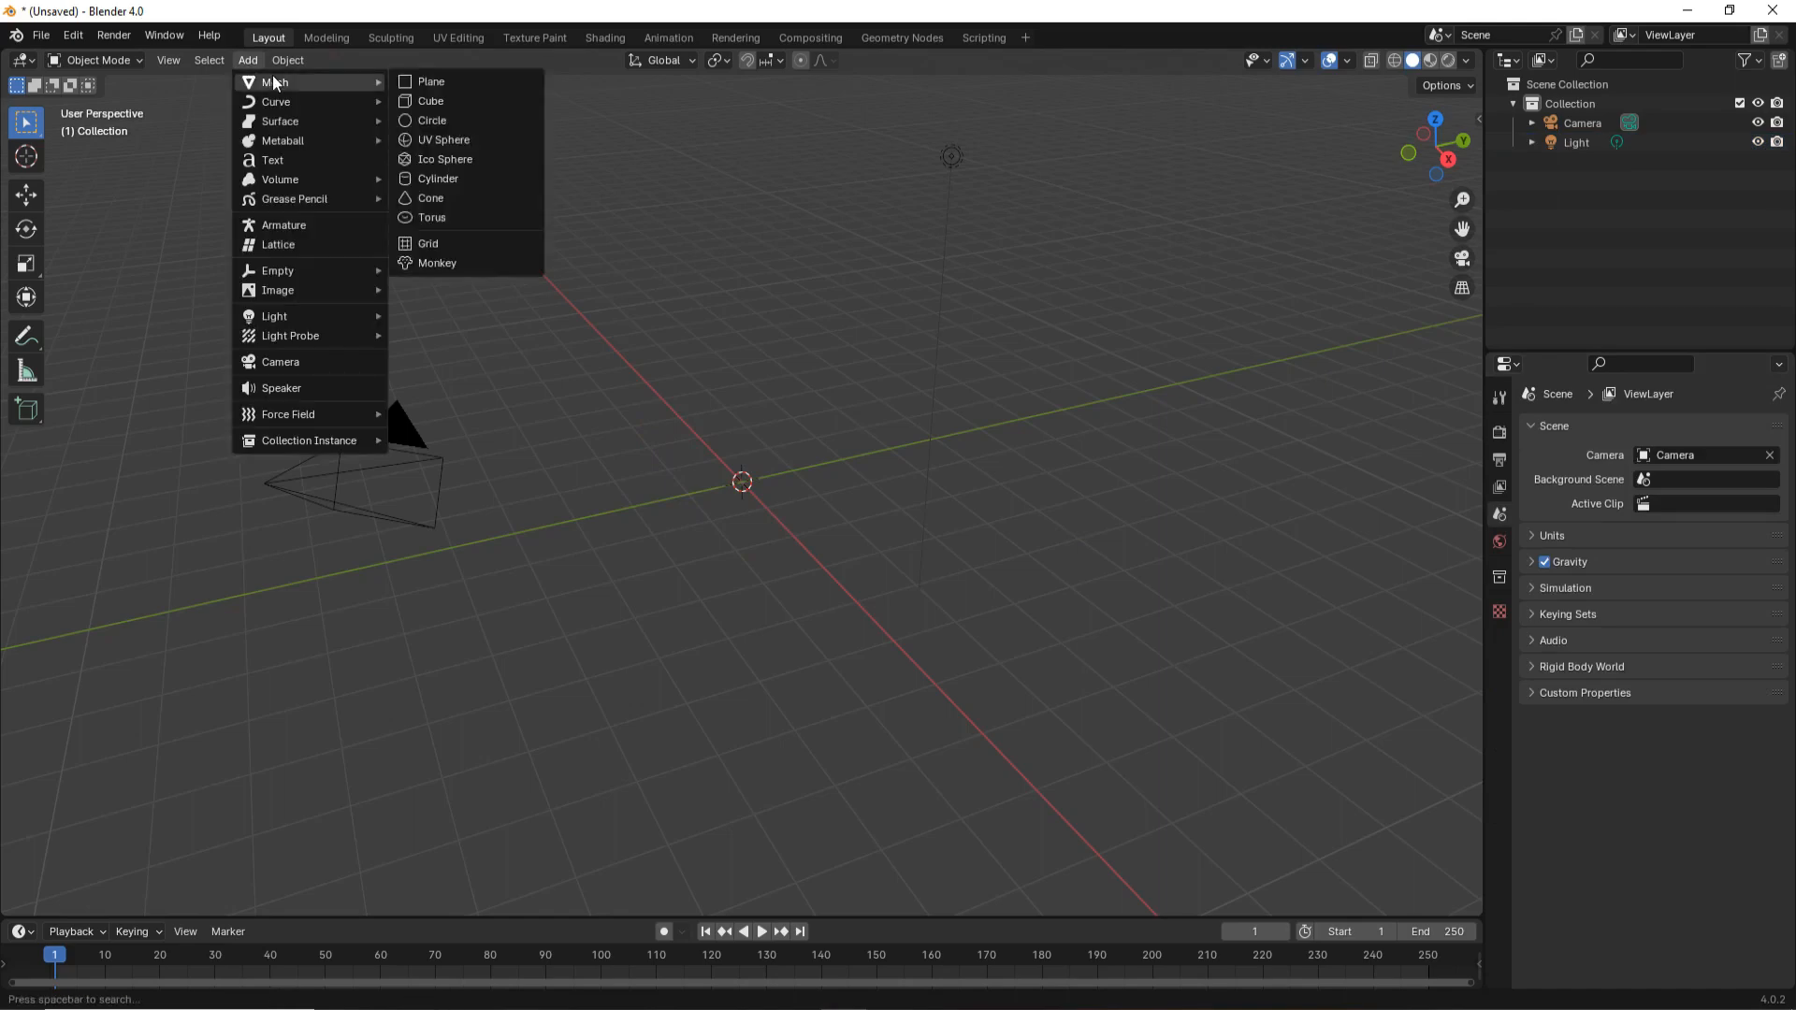
click(451, 105)
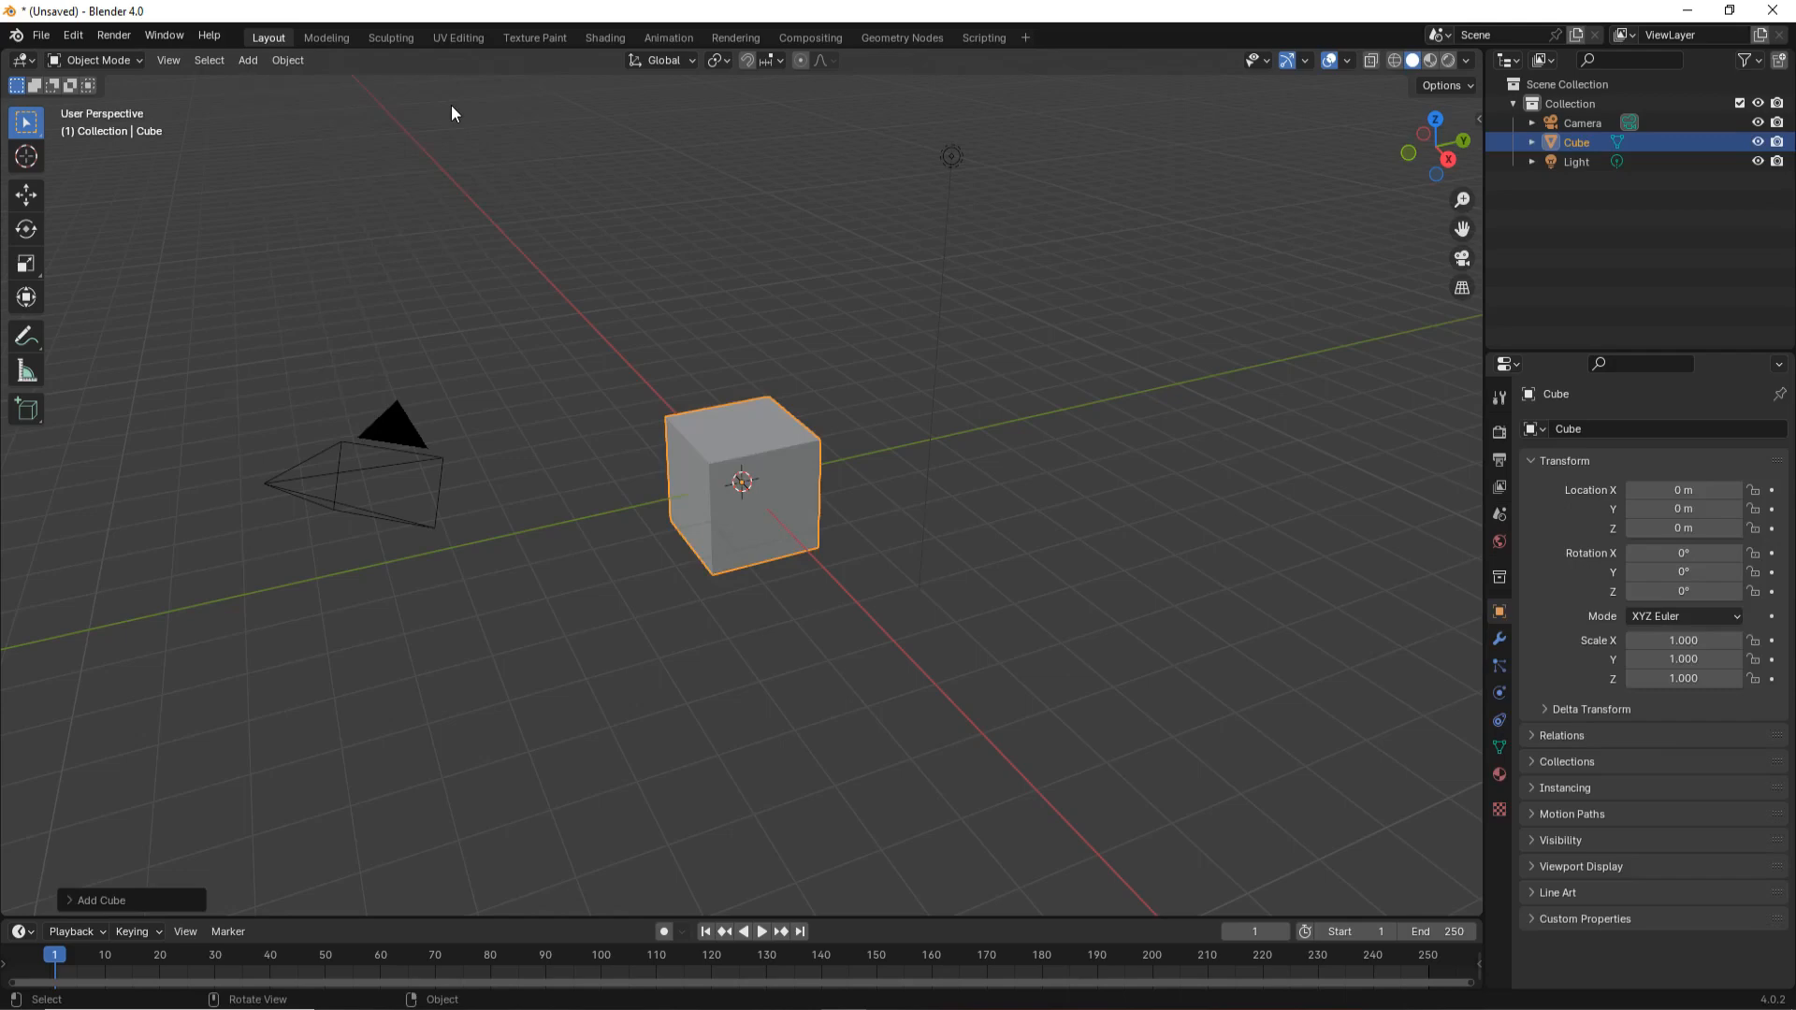
click(1121, 315)
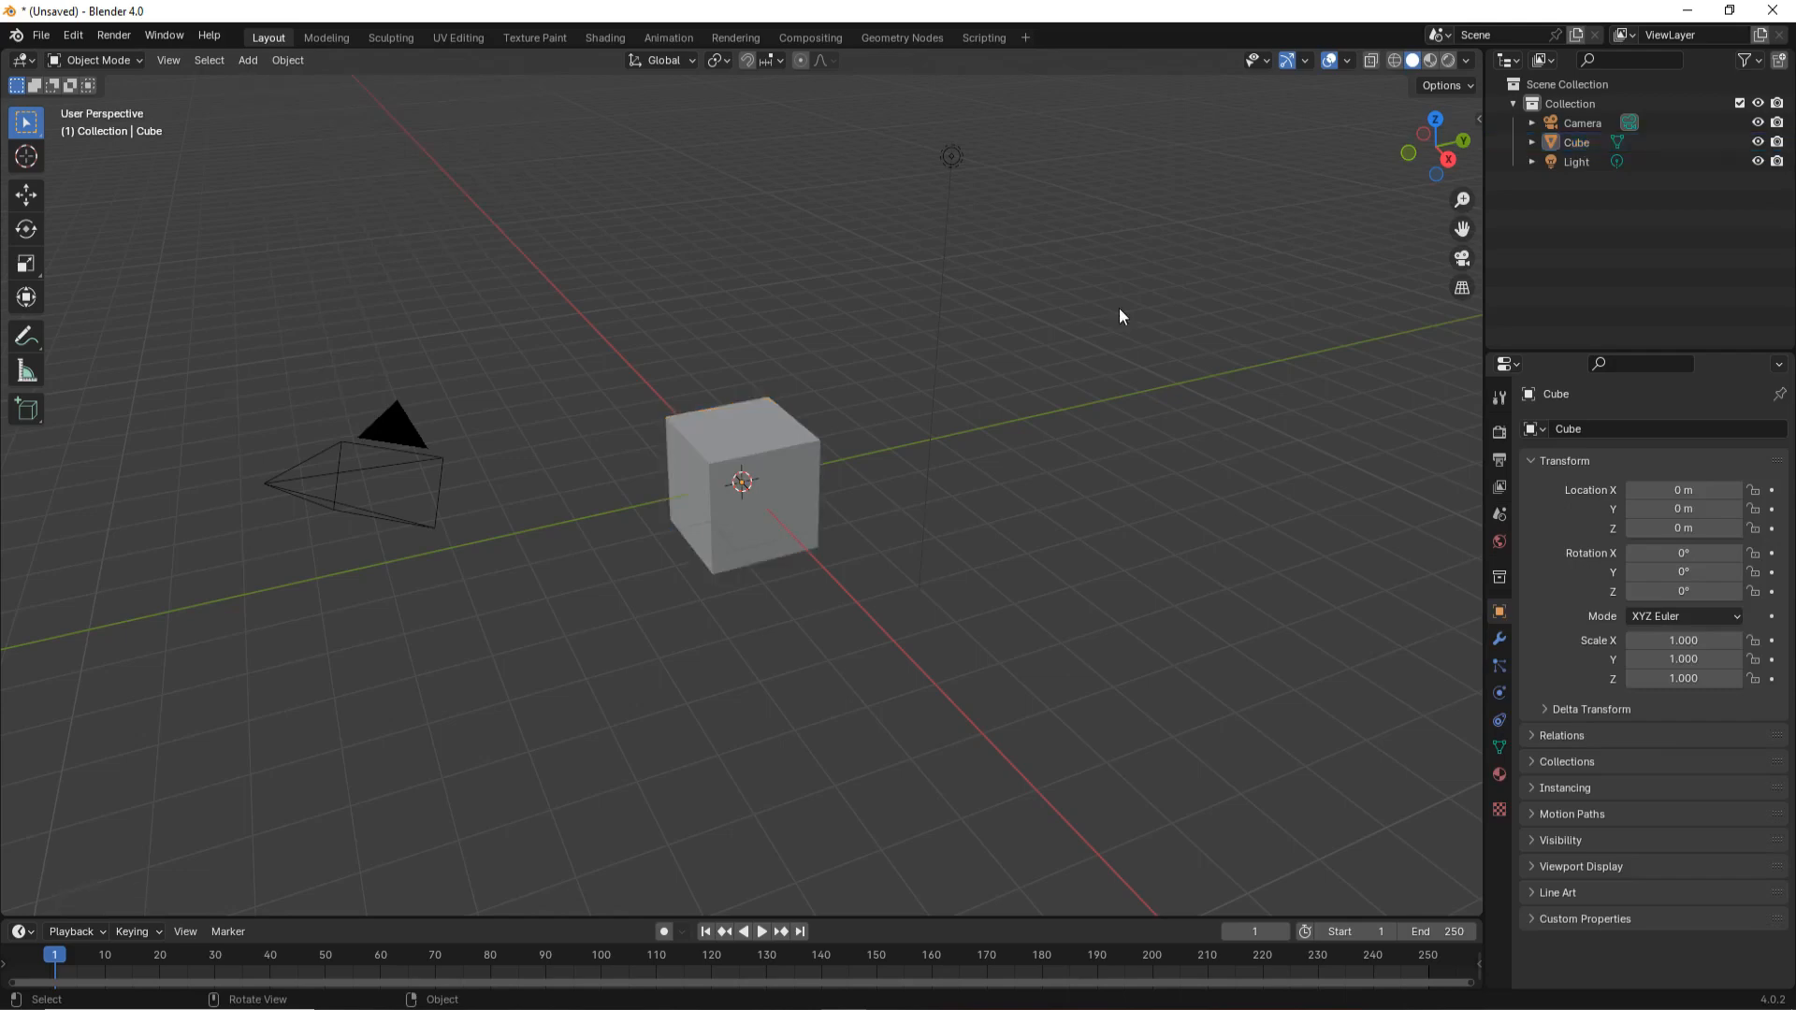
Place the 3D cursor behind the cube near the red X axis line and add a UV sphere there.
right_click(1579, 146)
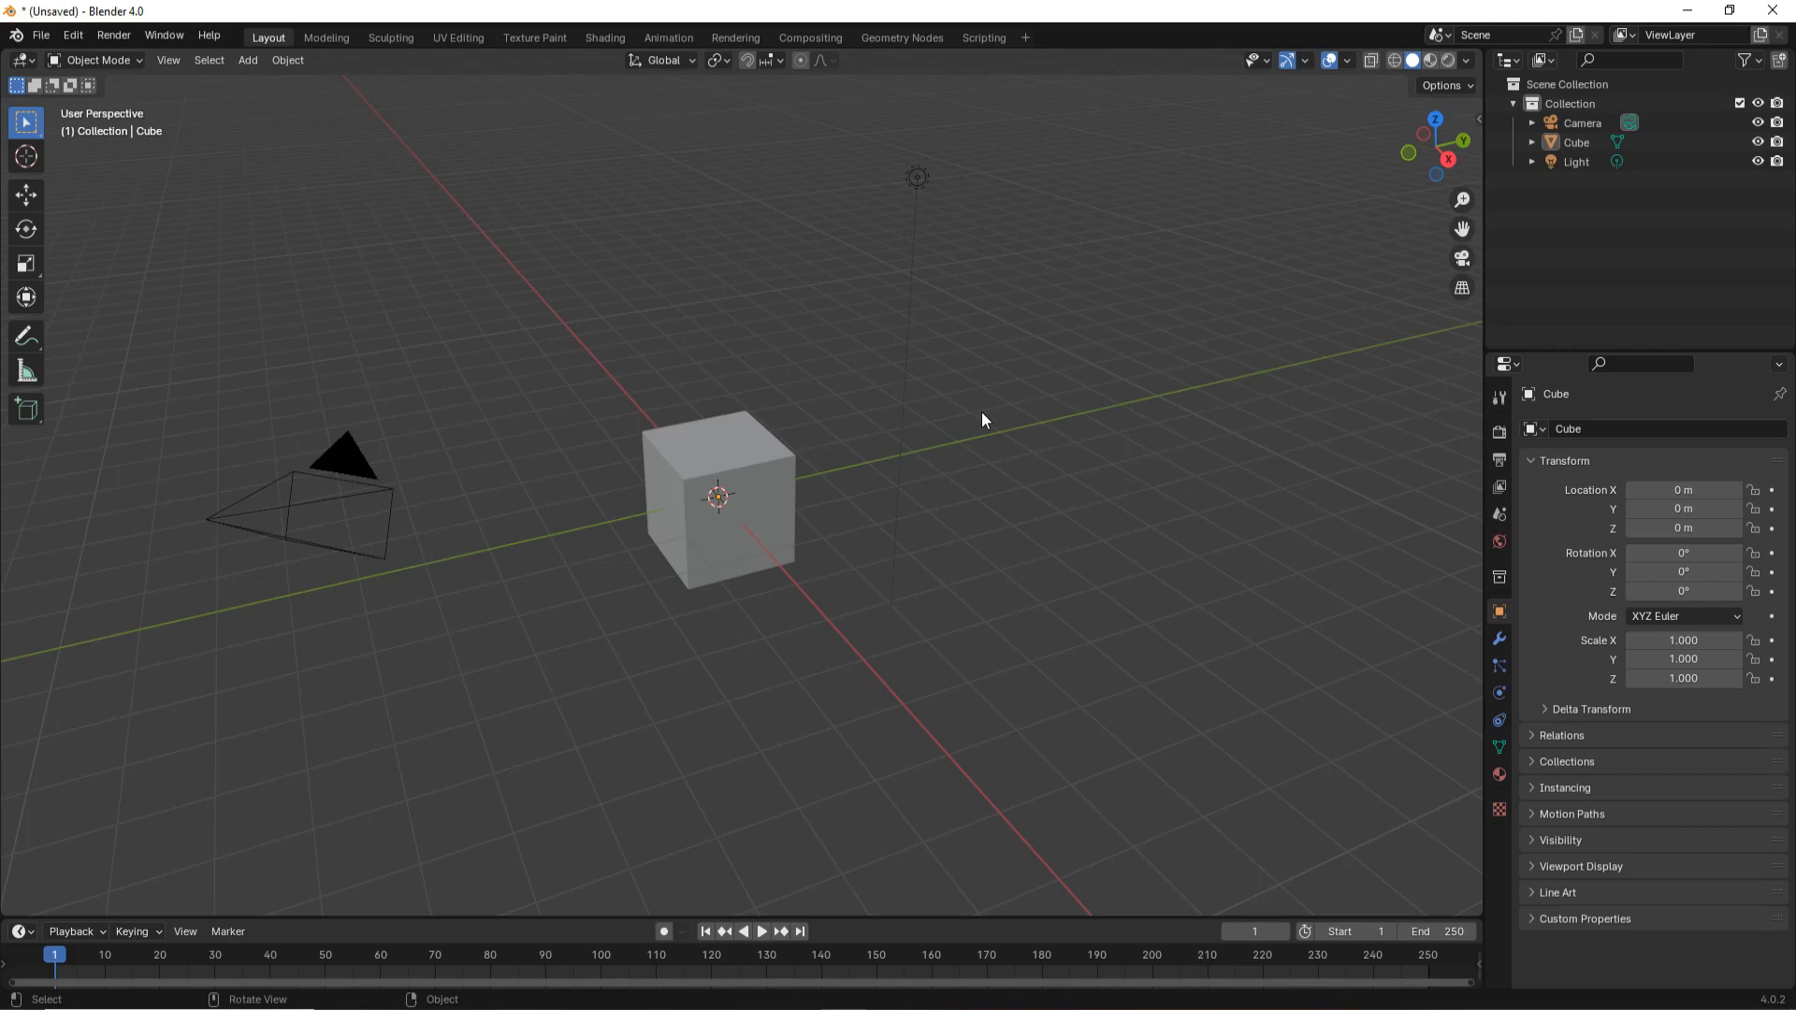
mouse_move(922, 376)
middle_down()
mouse_move(1030, 393)
mouse_move(1142, 374)
mouse_move(861, 417)
mouse_move(798, 373)
mouse_move(924, 323)
mouse_move(954, 394)
mouse_move(920, 406)
middle_up()
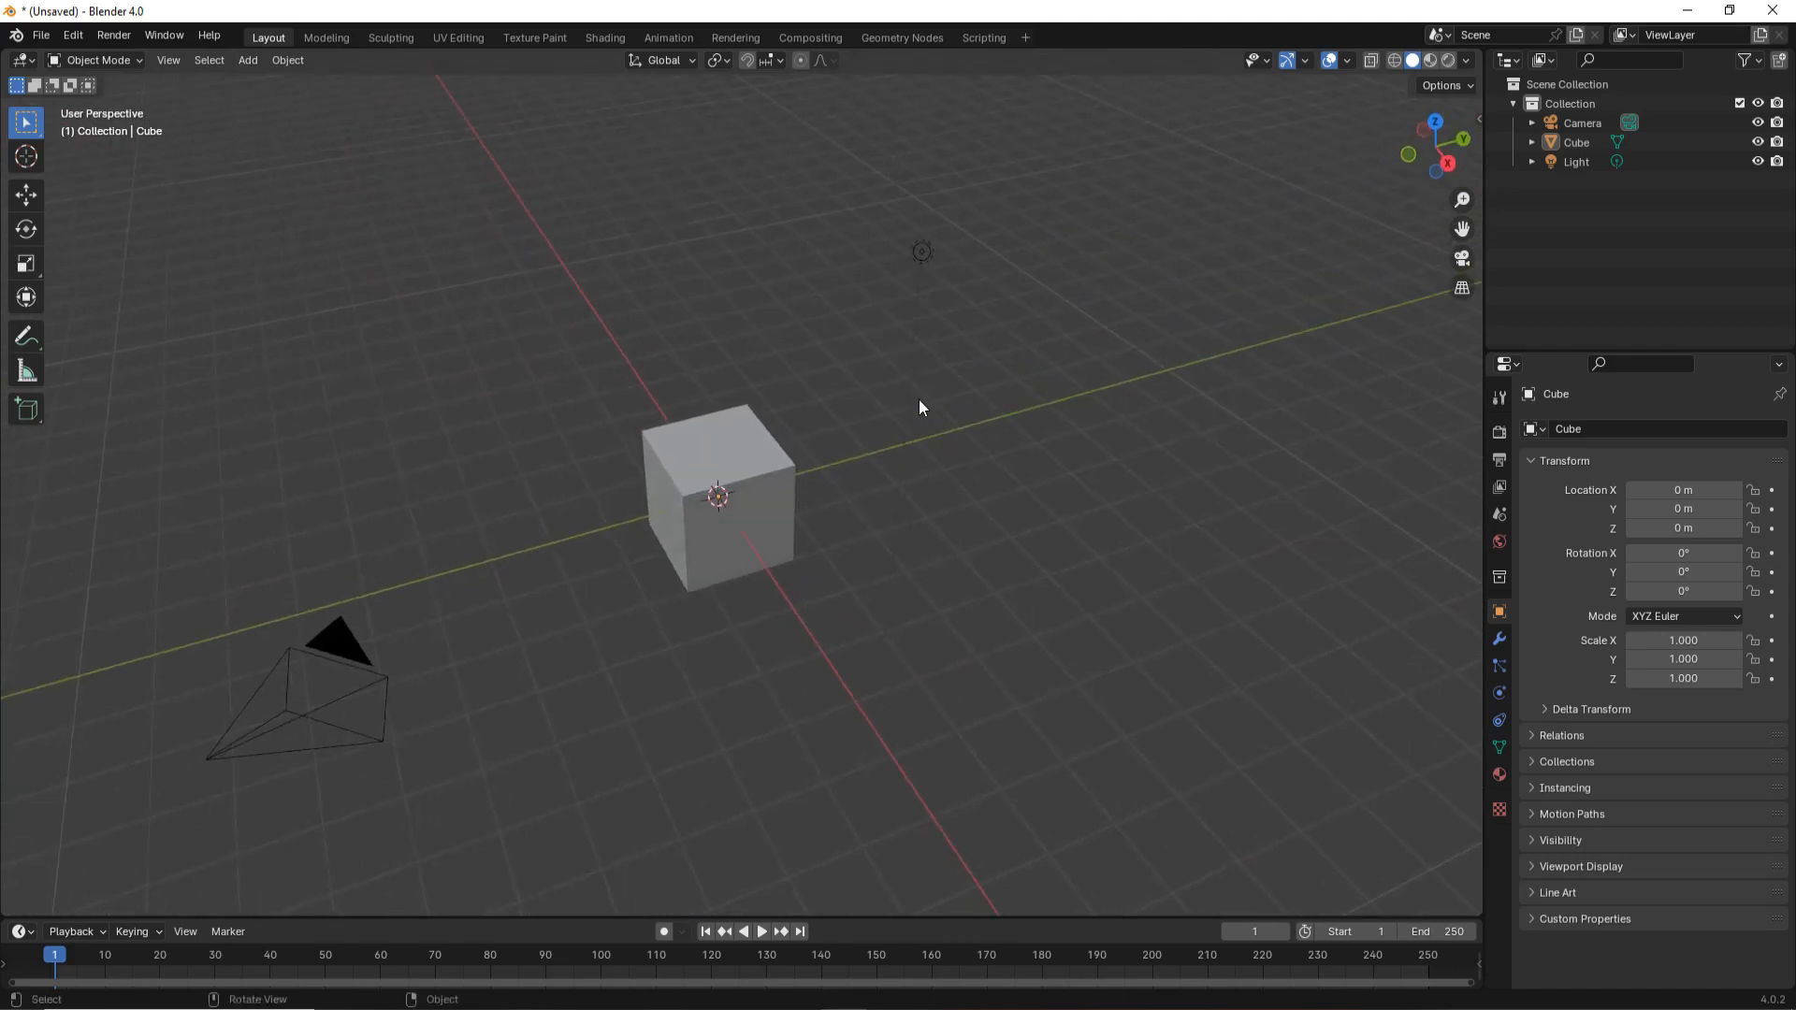
key(shift)
shift+middle_drag(918, 405, 964, 345)
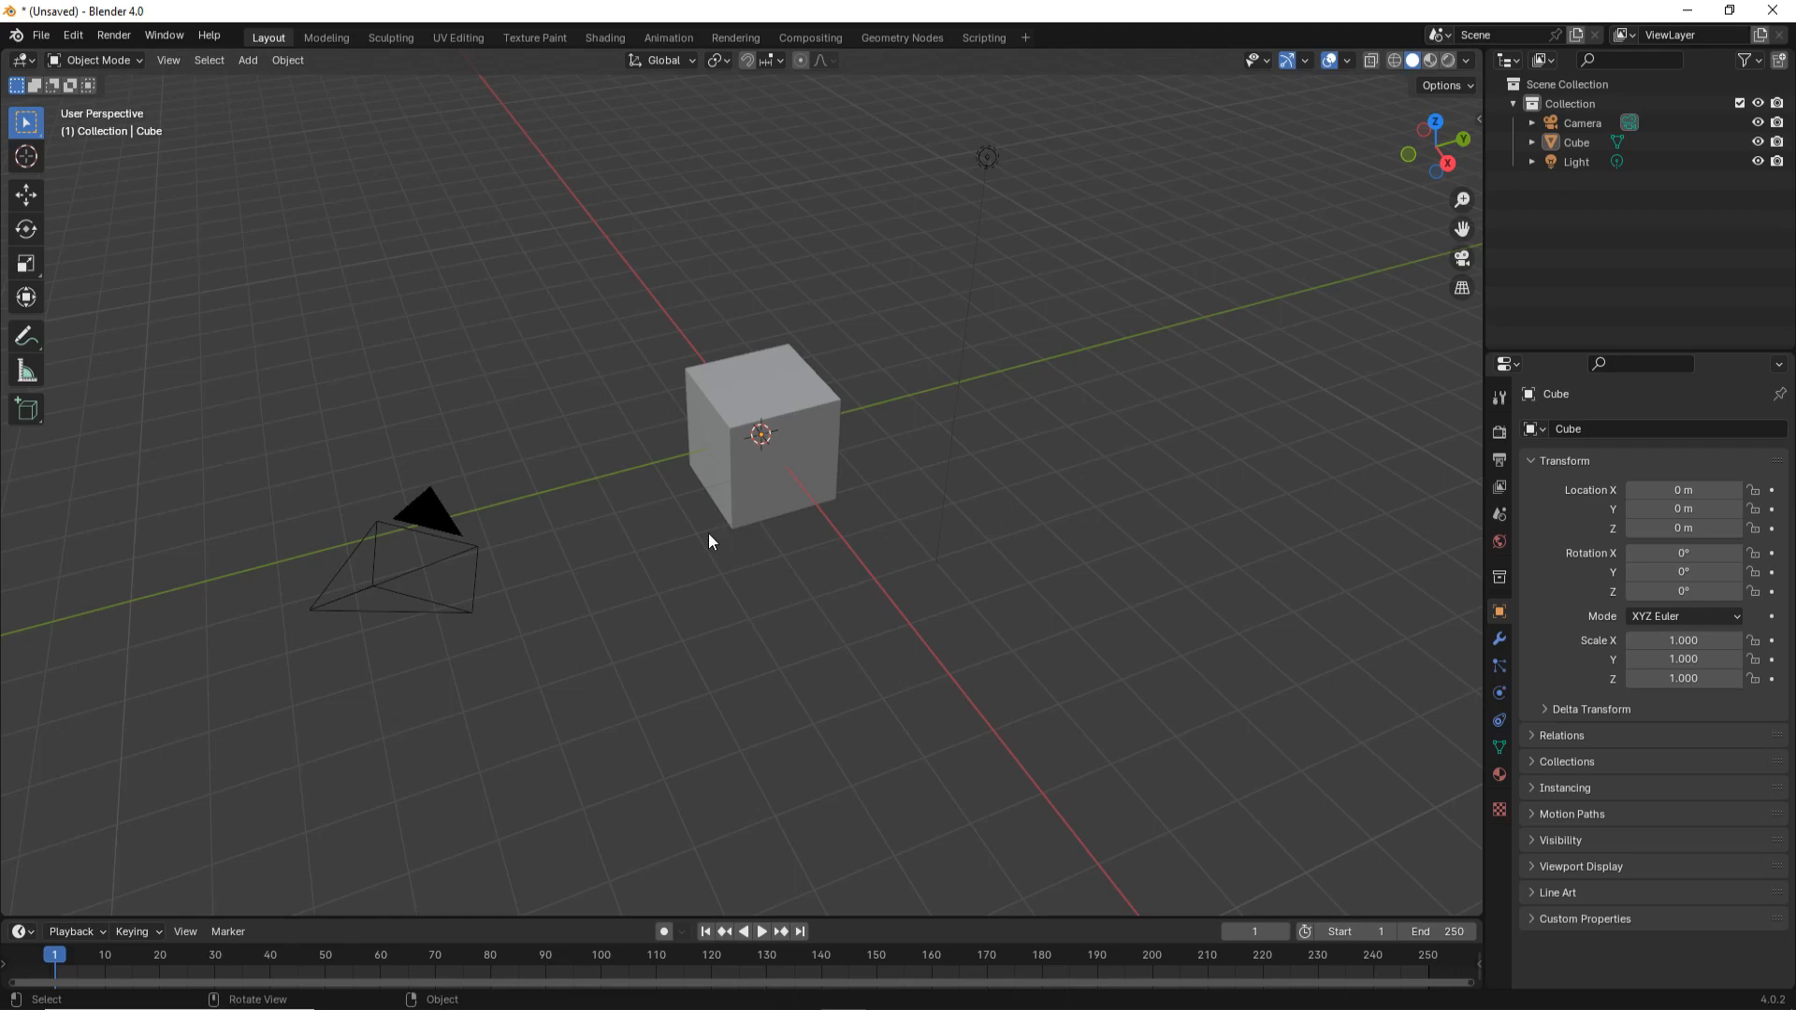
shift+right_click(647, 287)
click(248, 60)
mouse_move(260, 81)
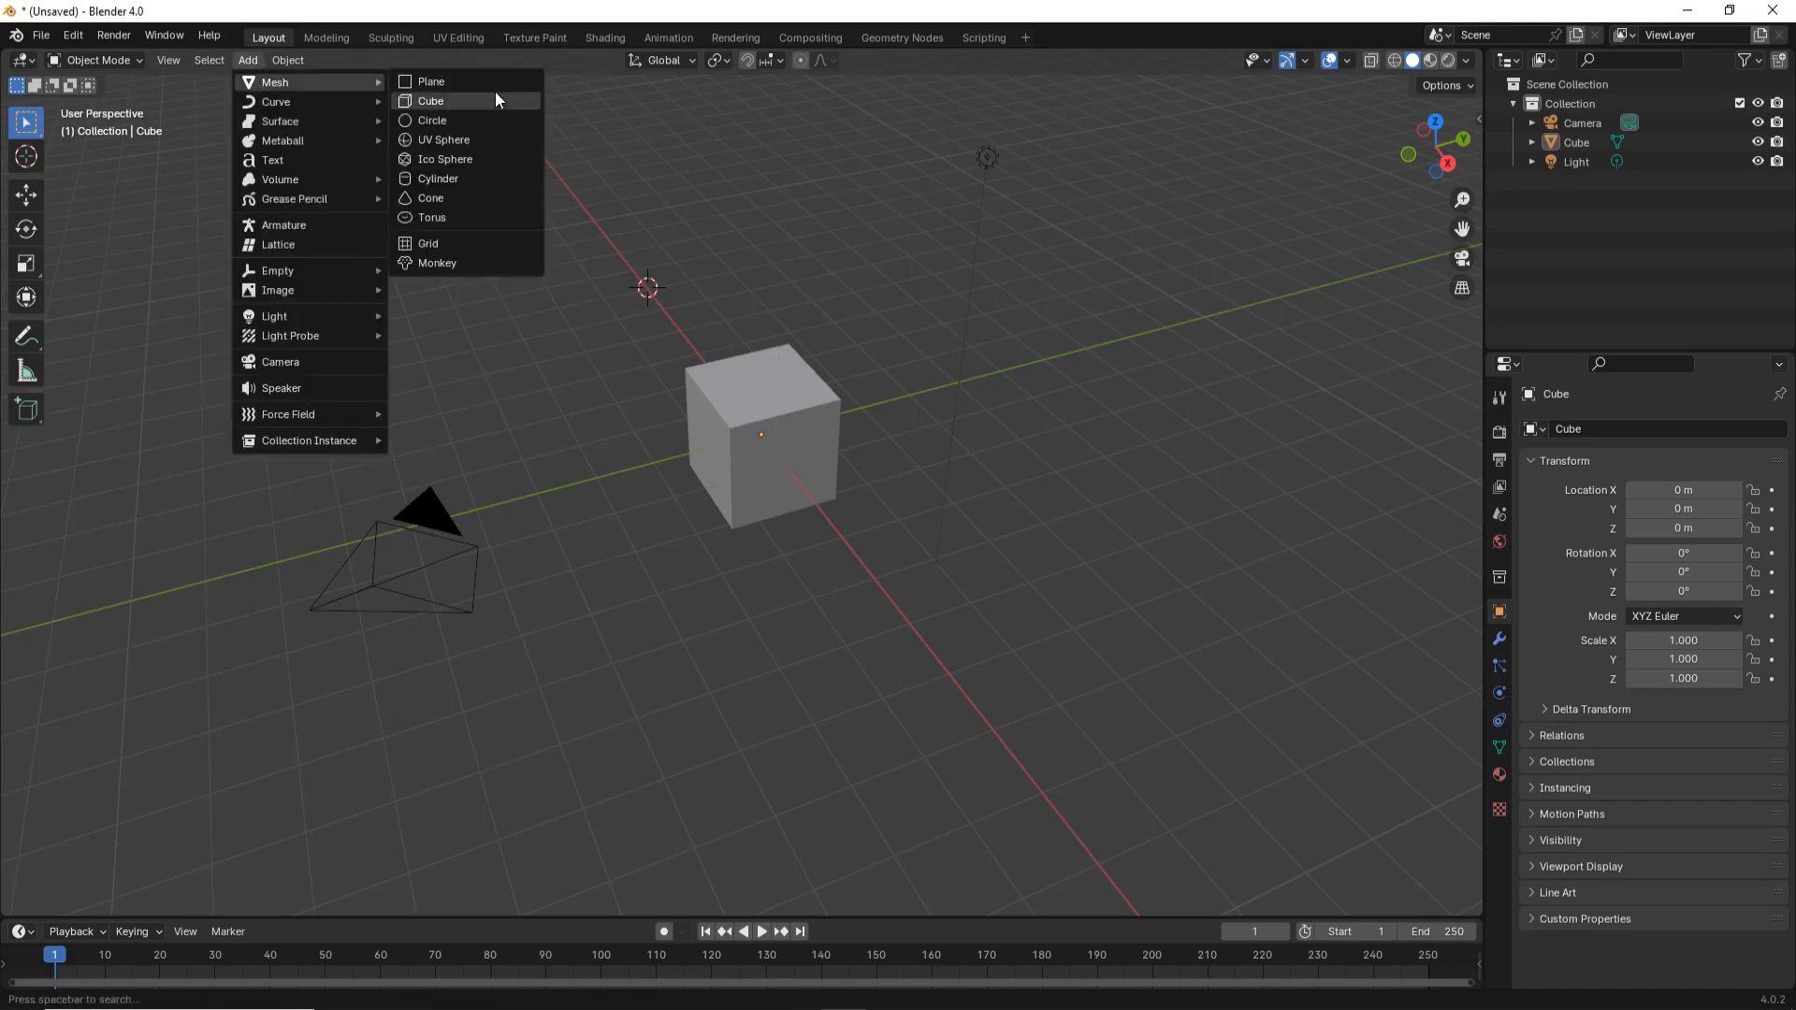
click(494, 139)
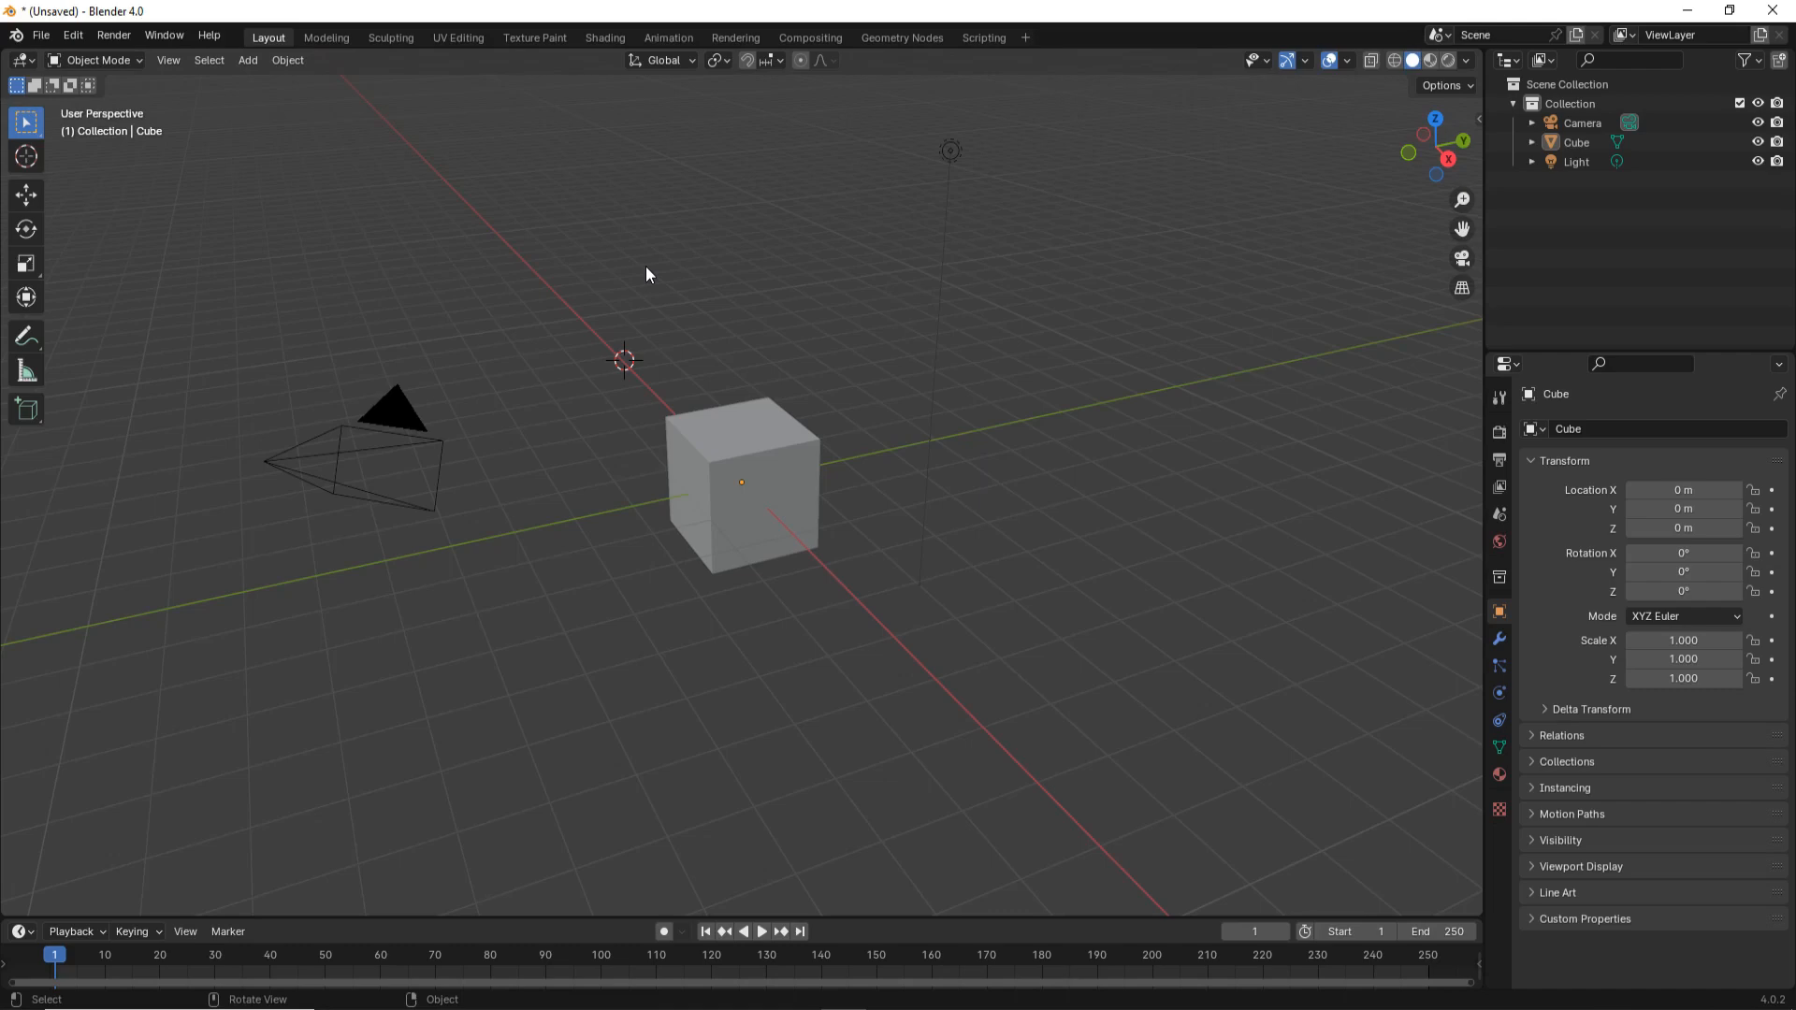
Snap the 3D cursor back to the world origin.
key(shift)
key(shift+s)
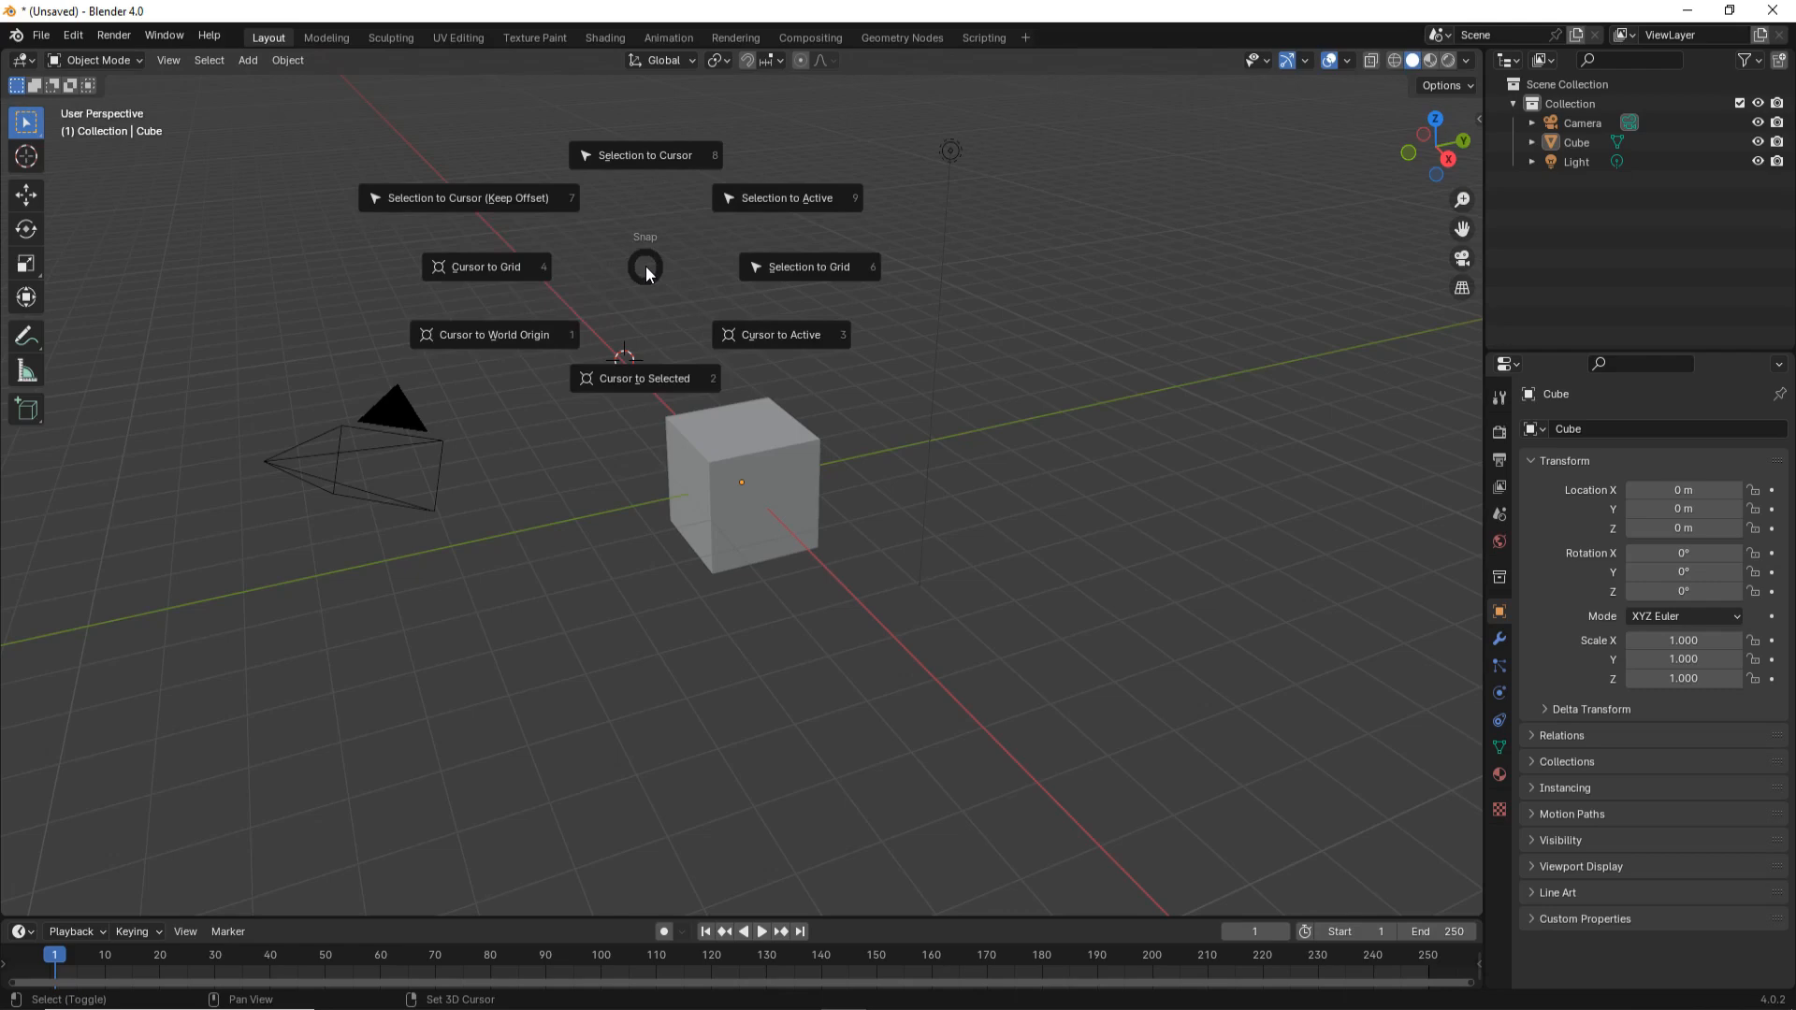
click(495, 335)
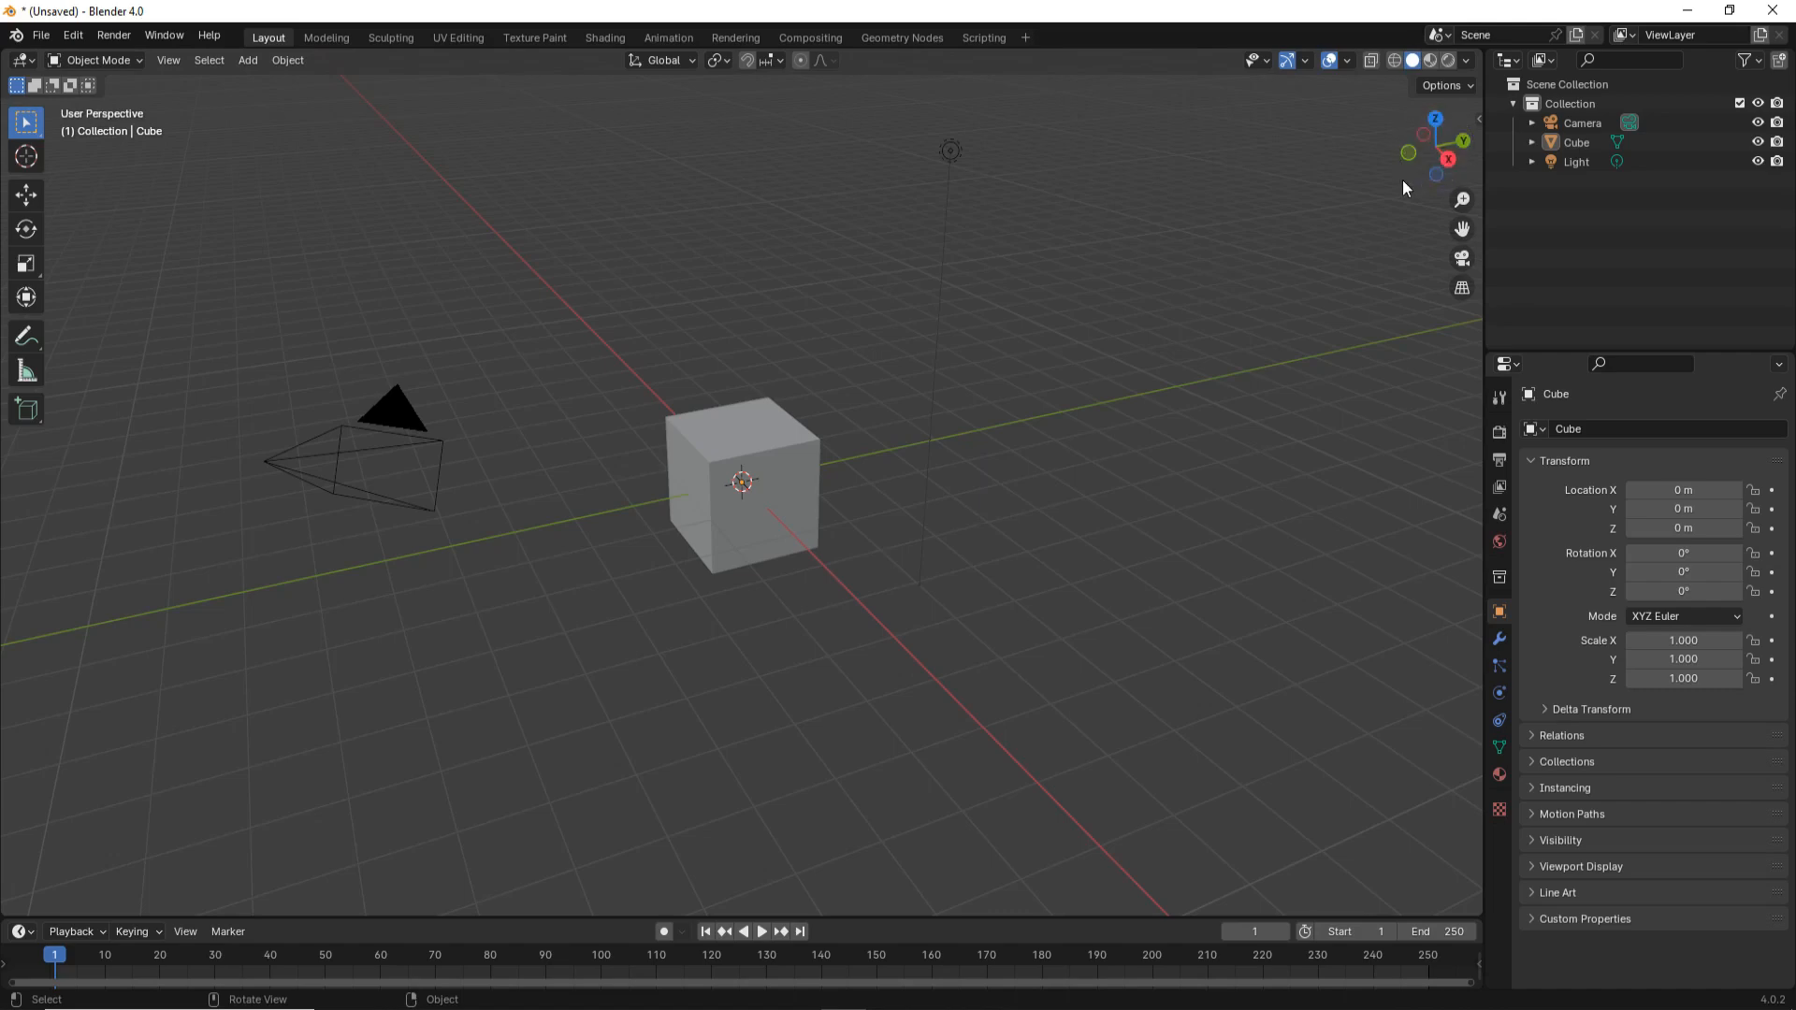
Add a cone mesh and move it straight up onto the top of the cube, to about Z 2.01 m.
click(1448, 165)
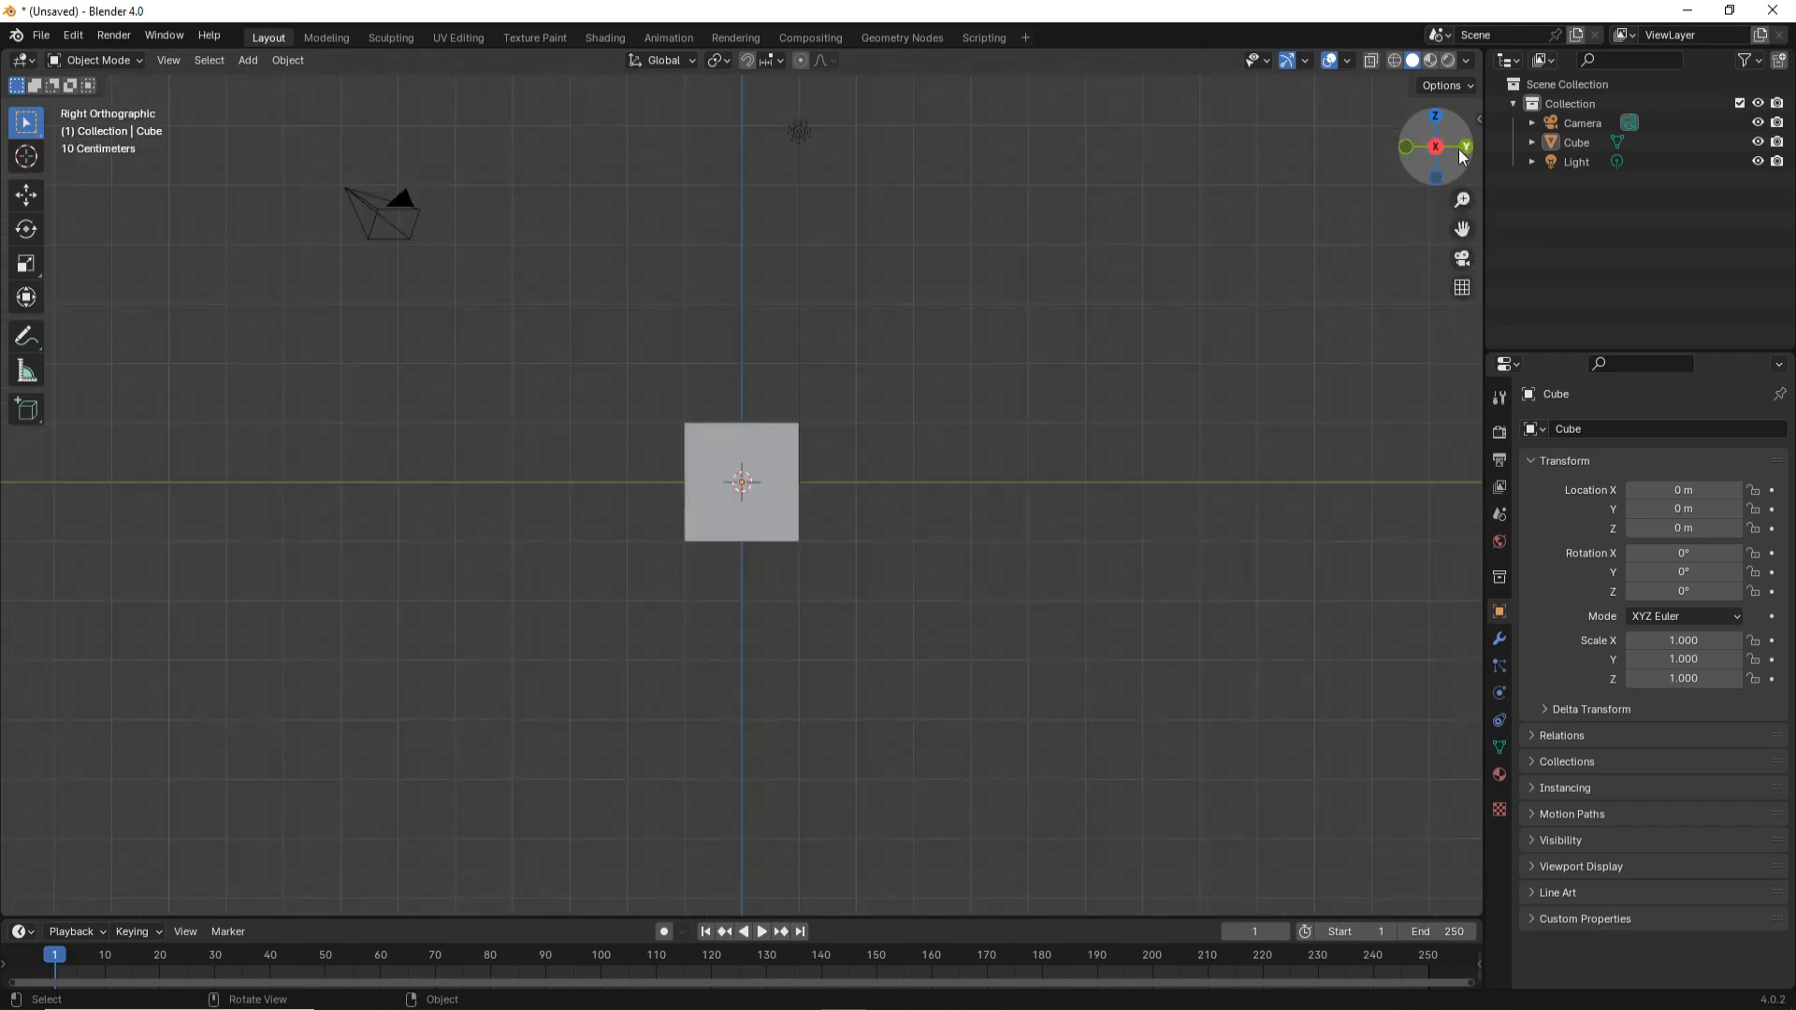
click(1463, 150)
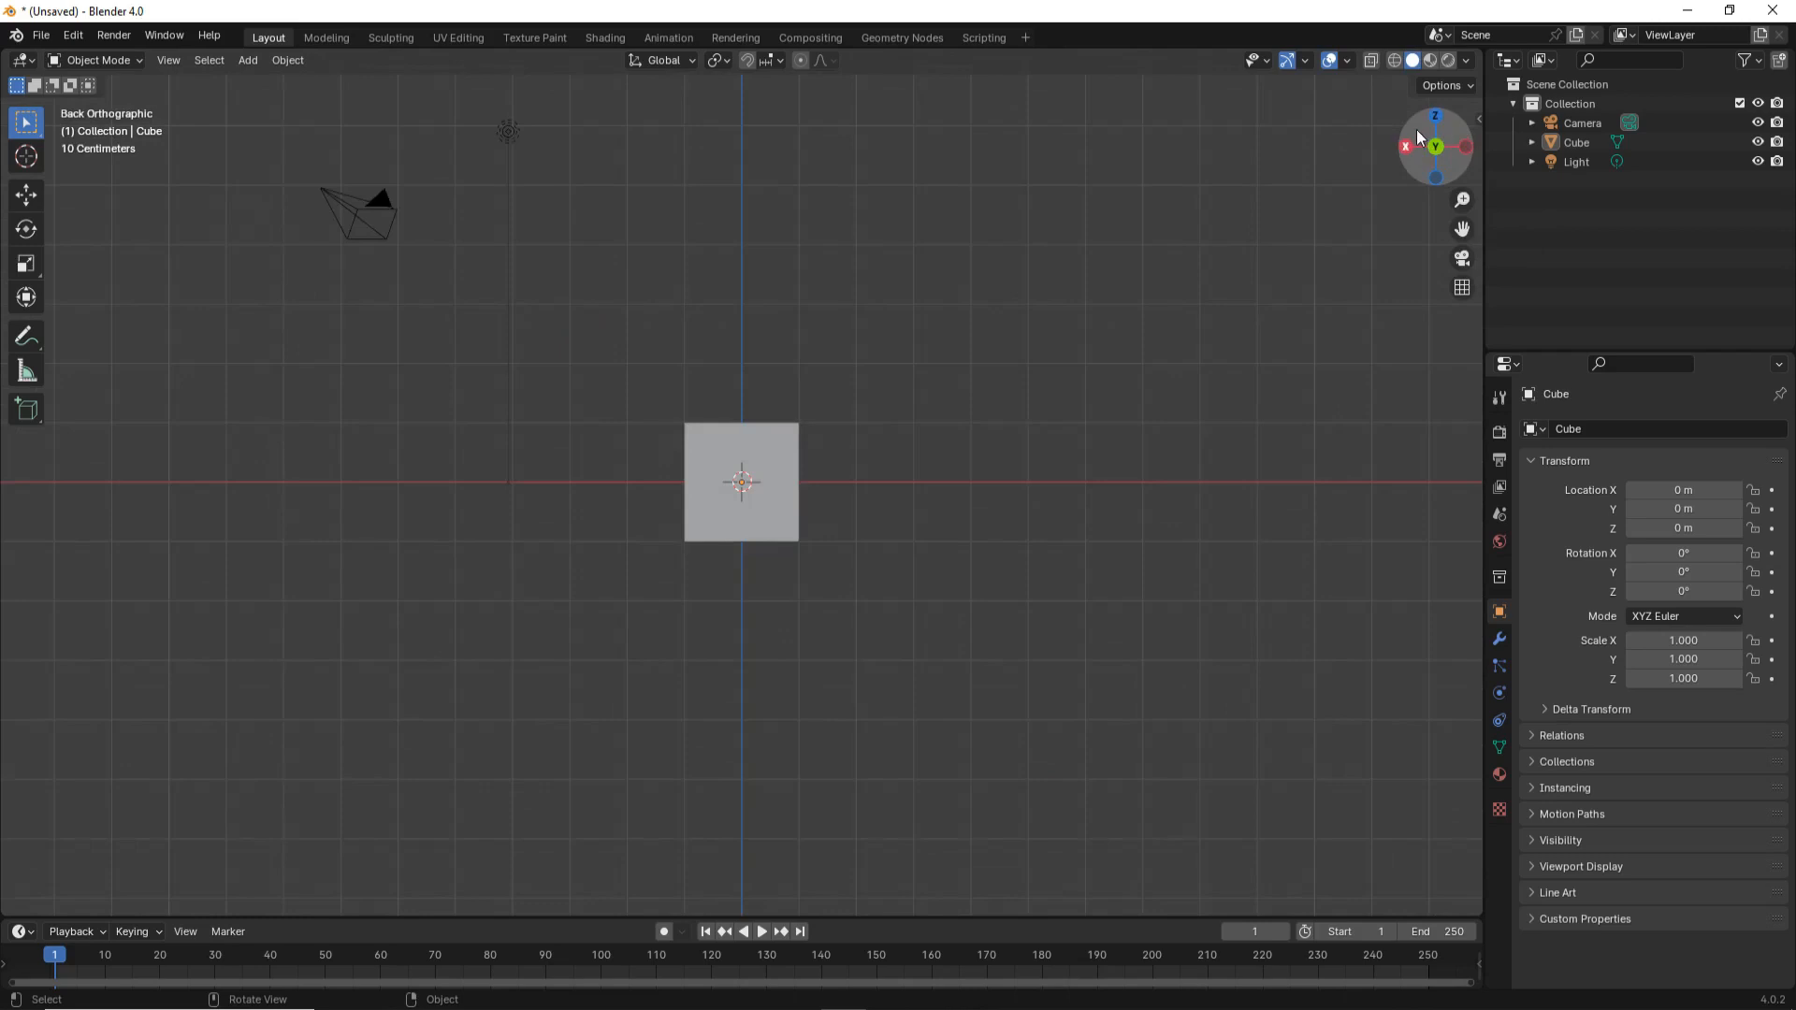
click(1431, 120)
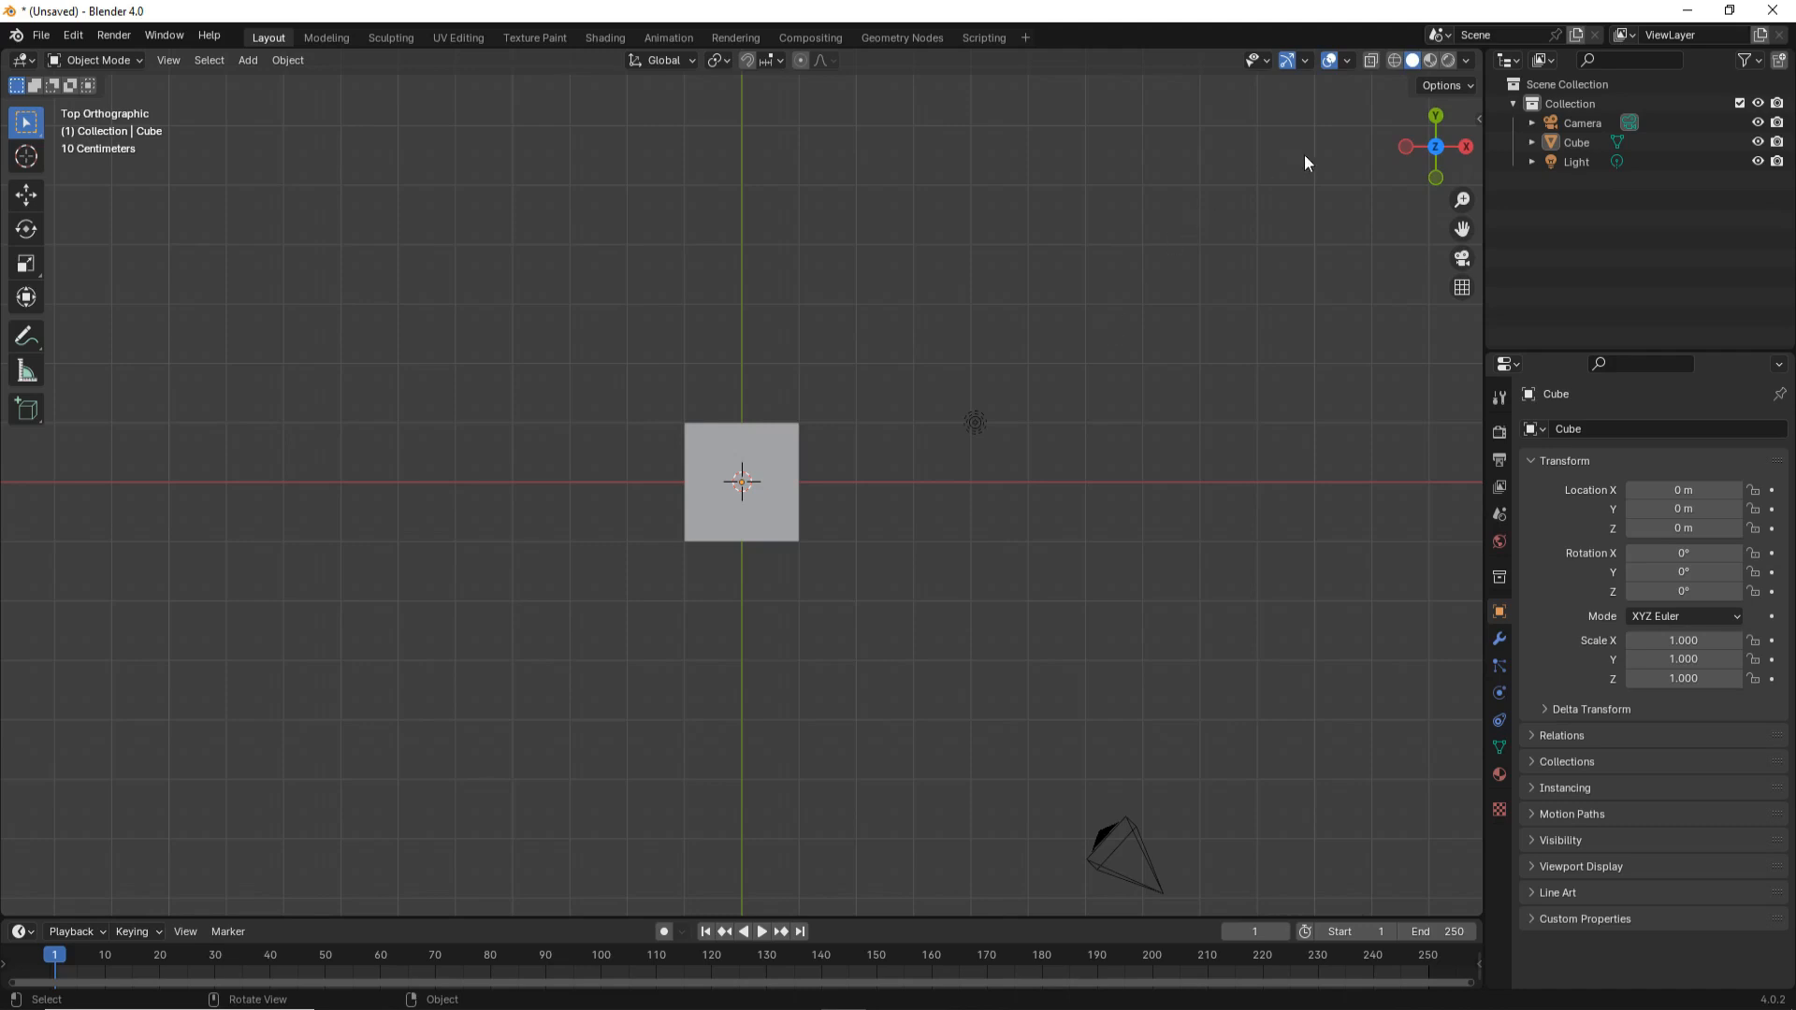
click(1467, 147)
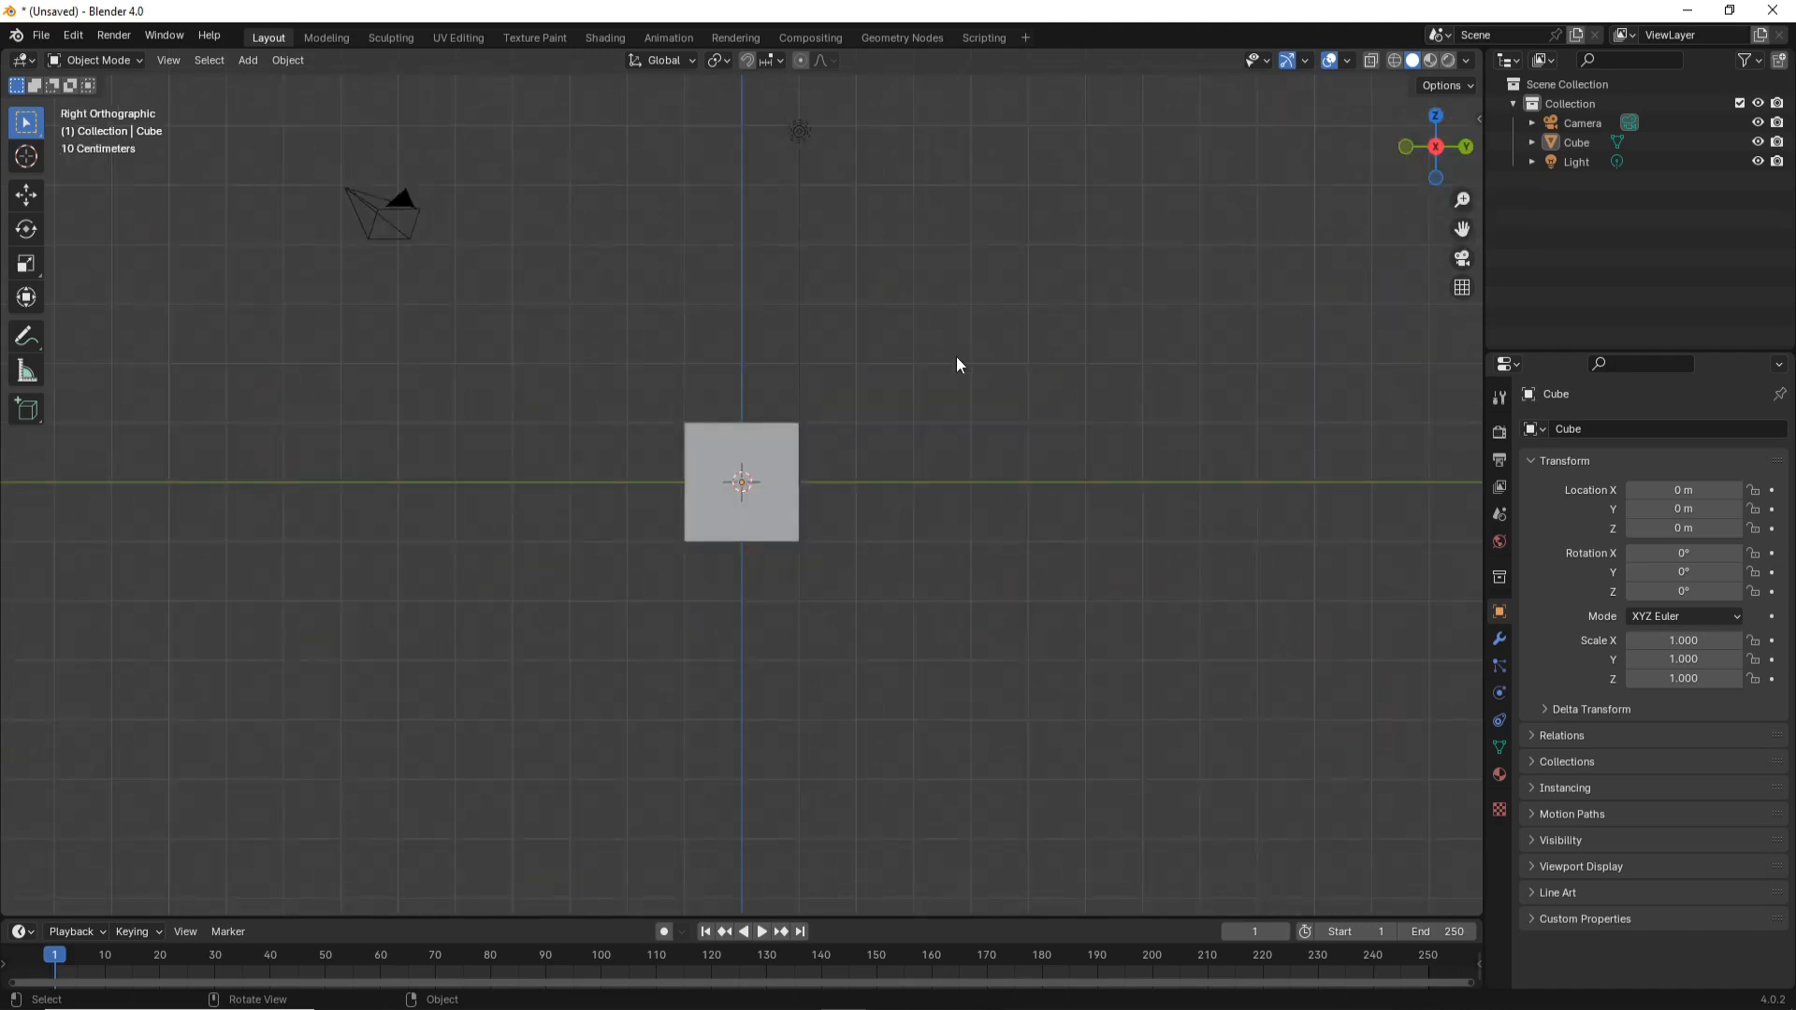
click(252, 63)
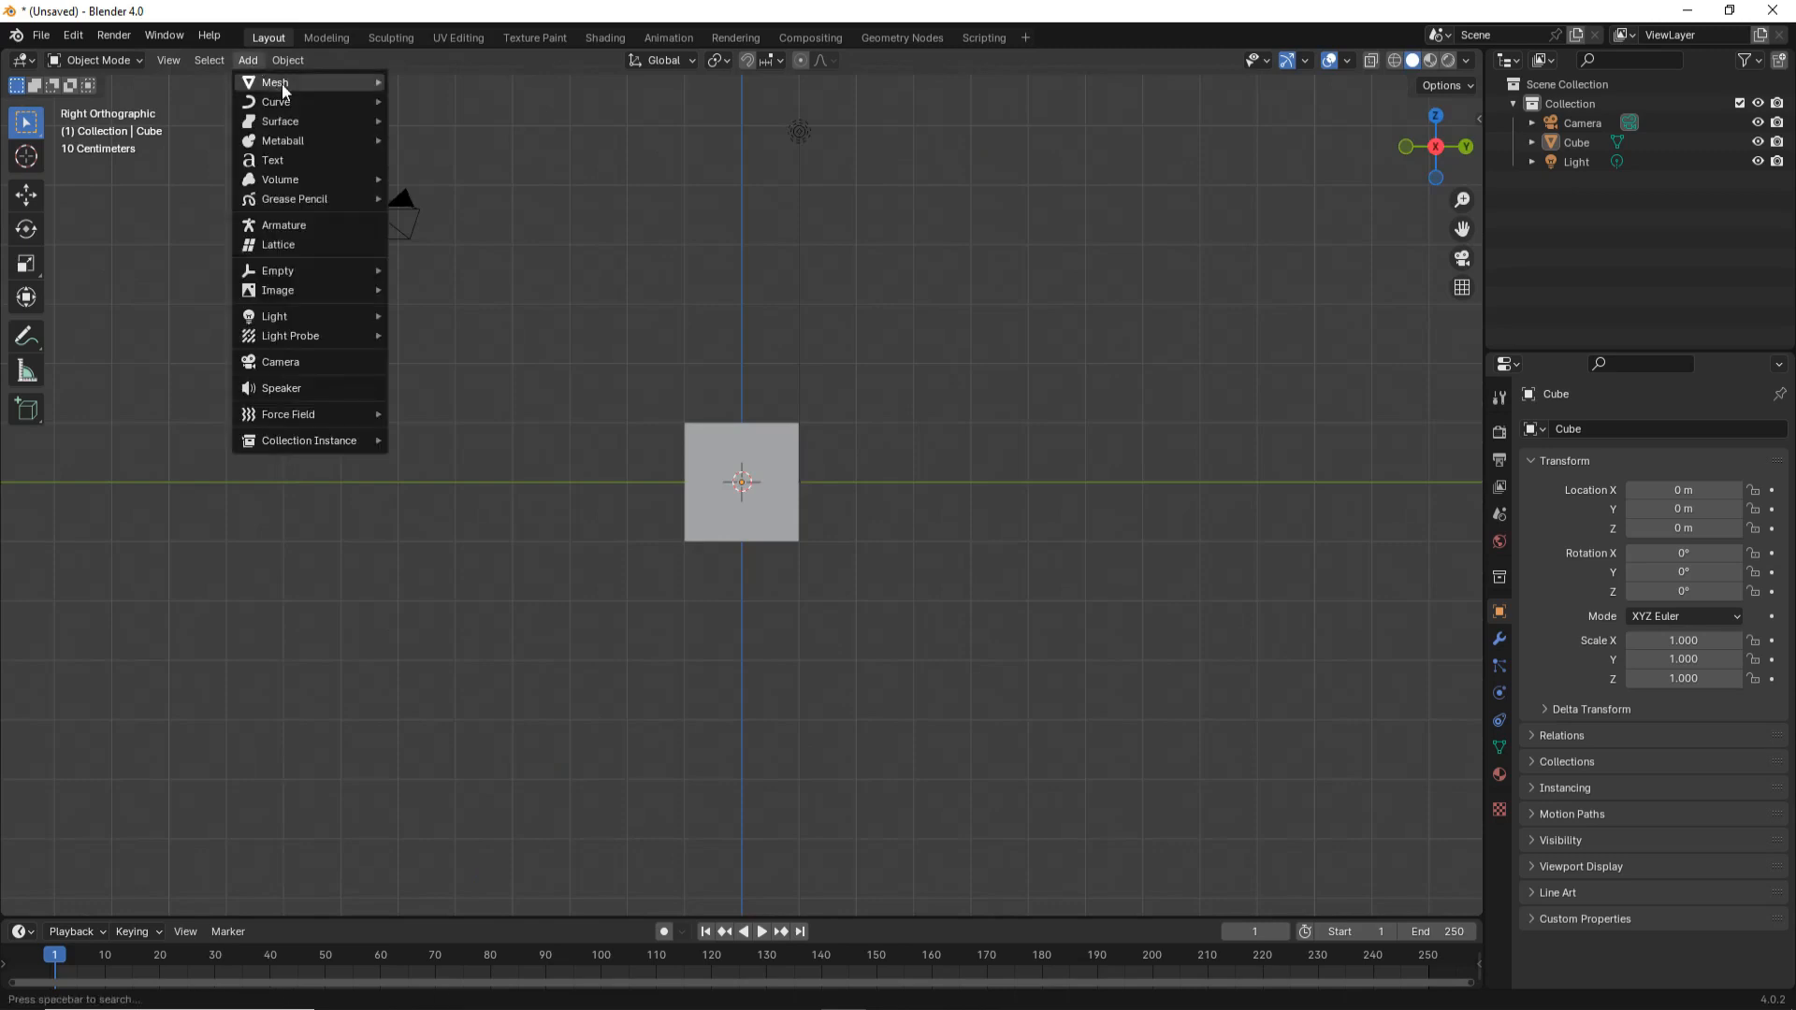
mouse_move(282, 82)
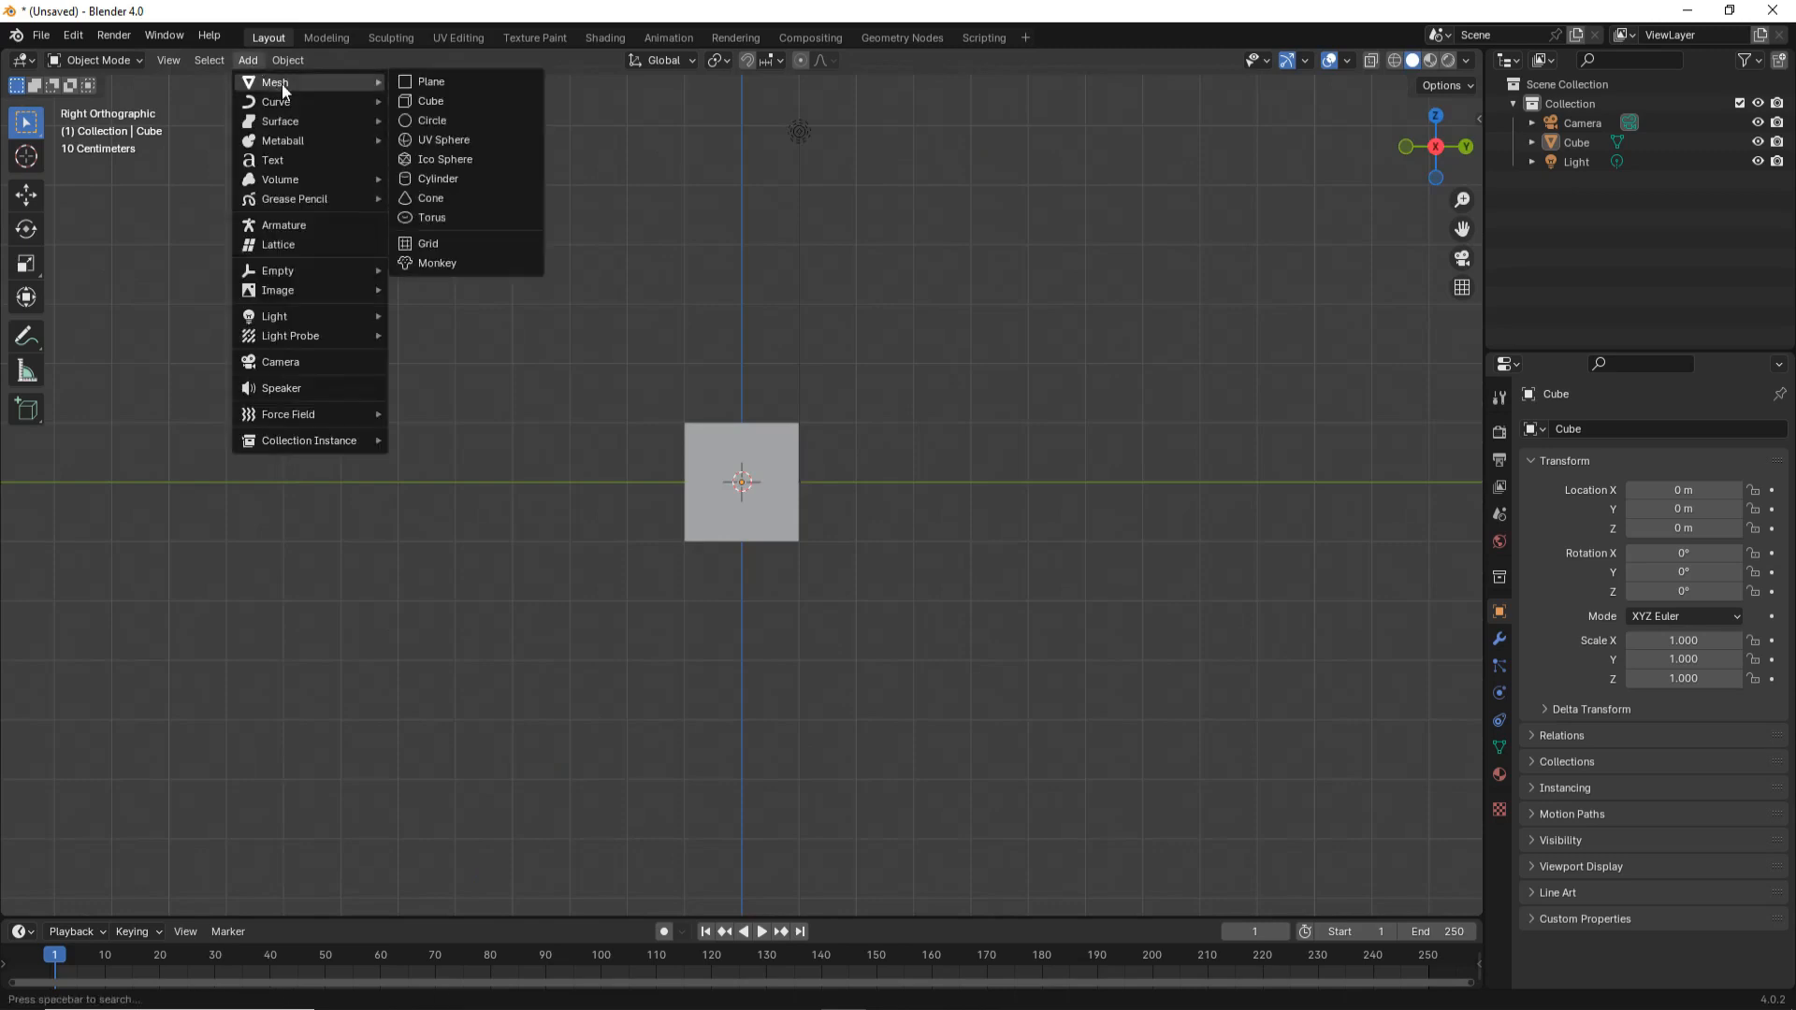
click(471, 200)
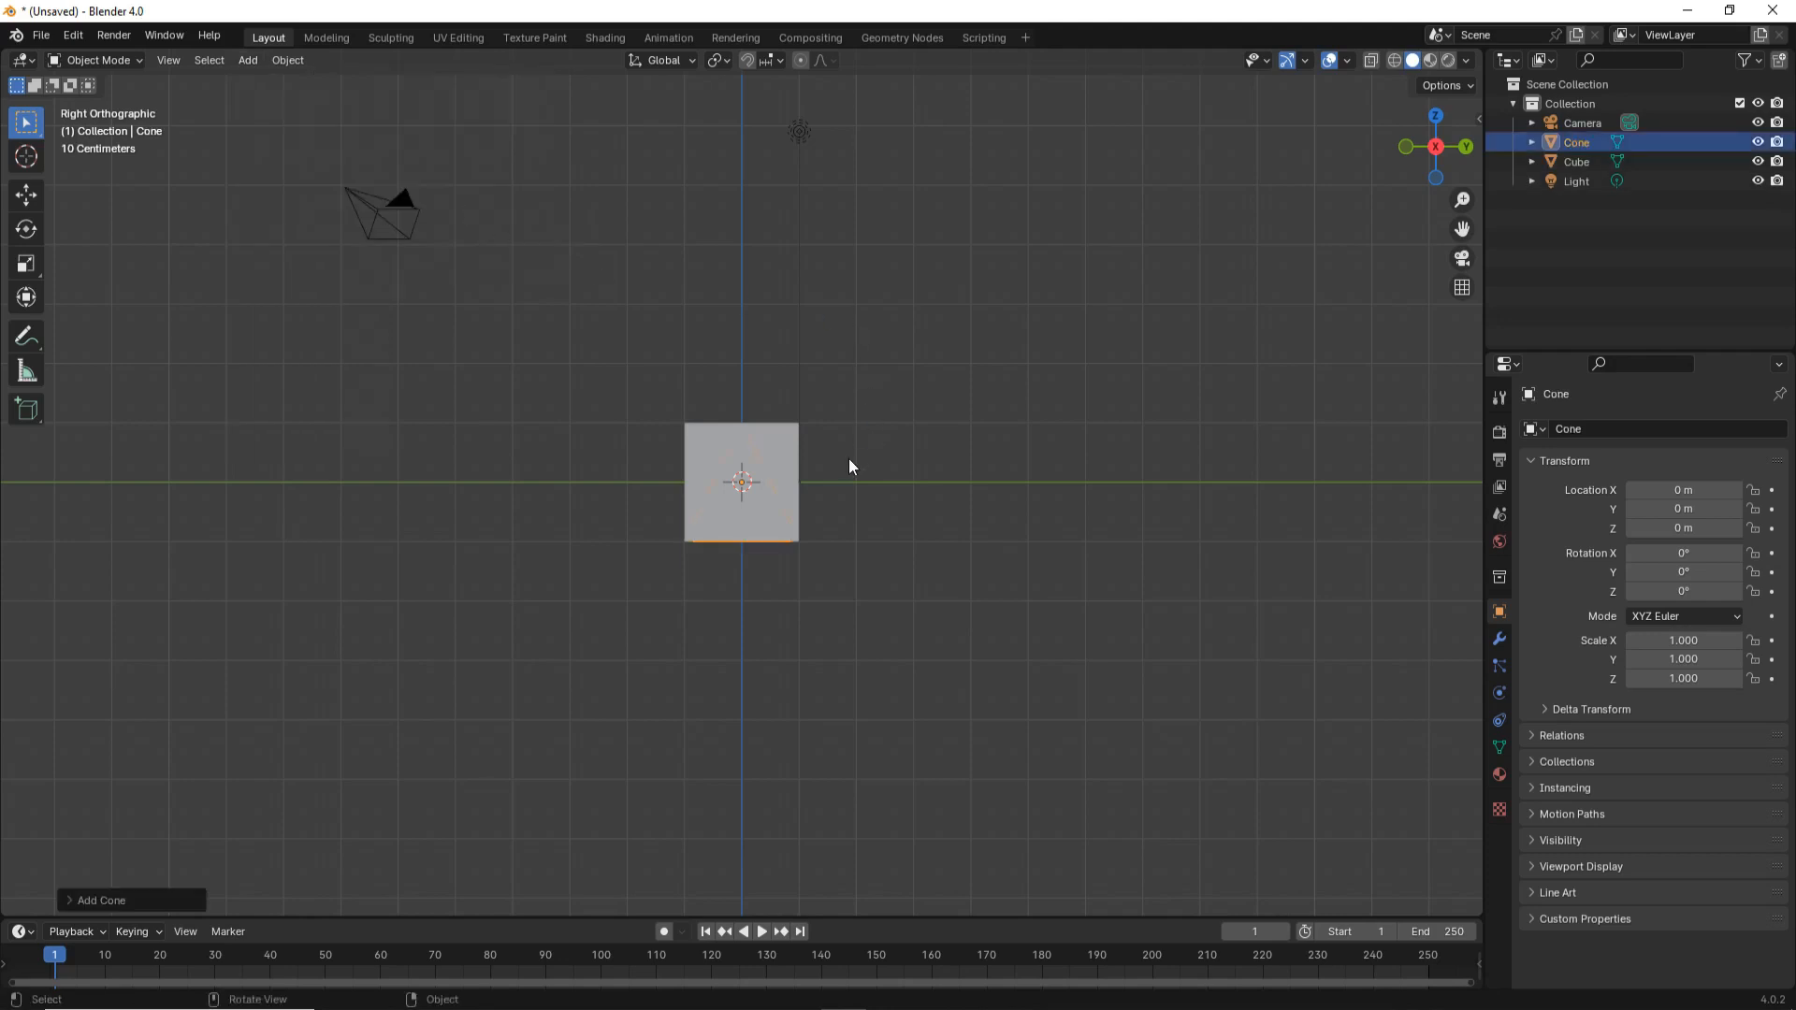
key(g)
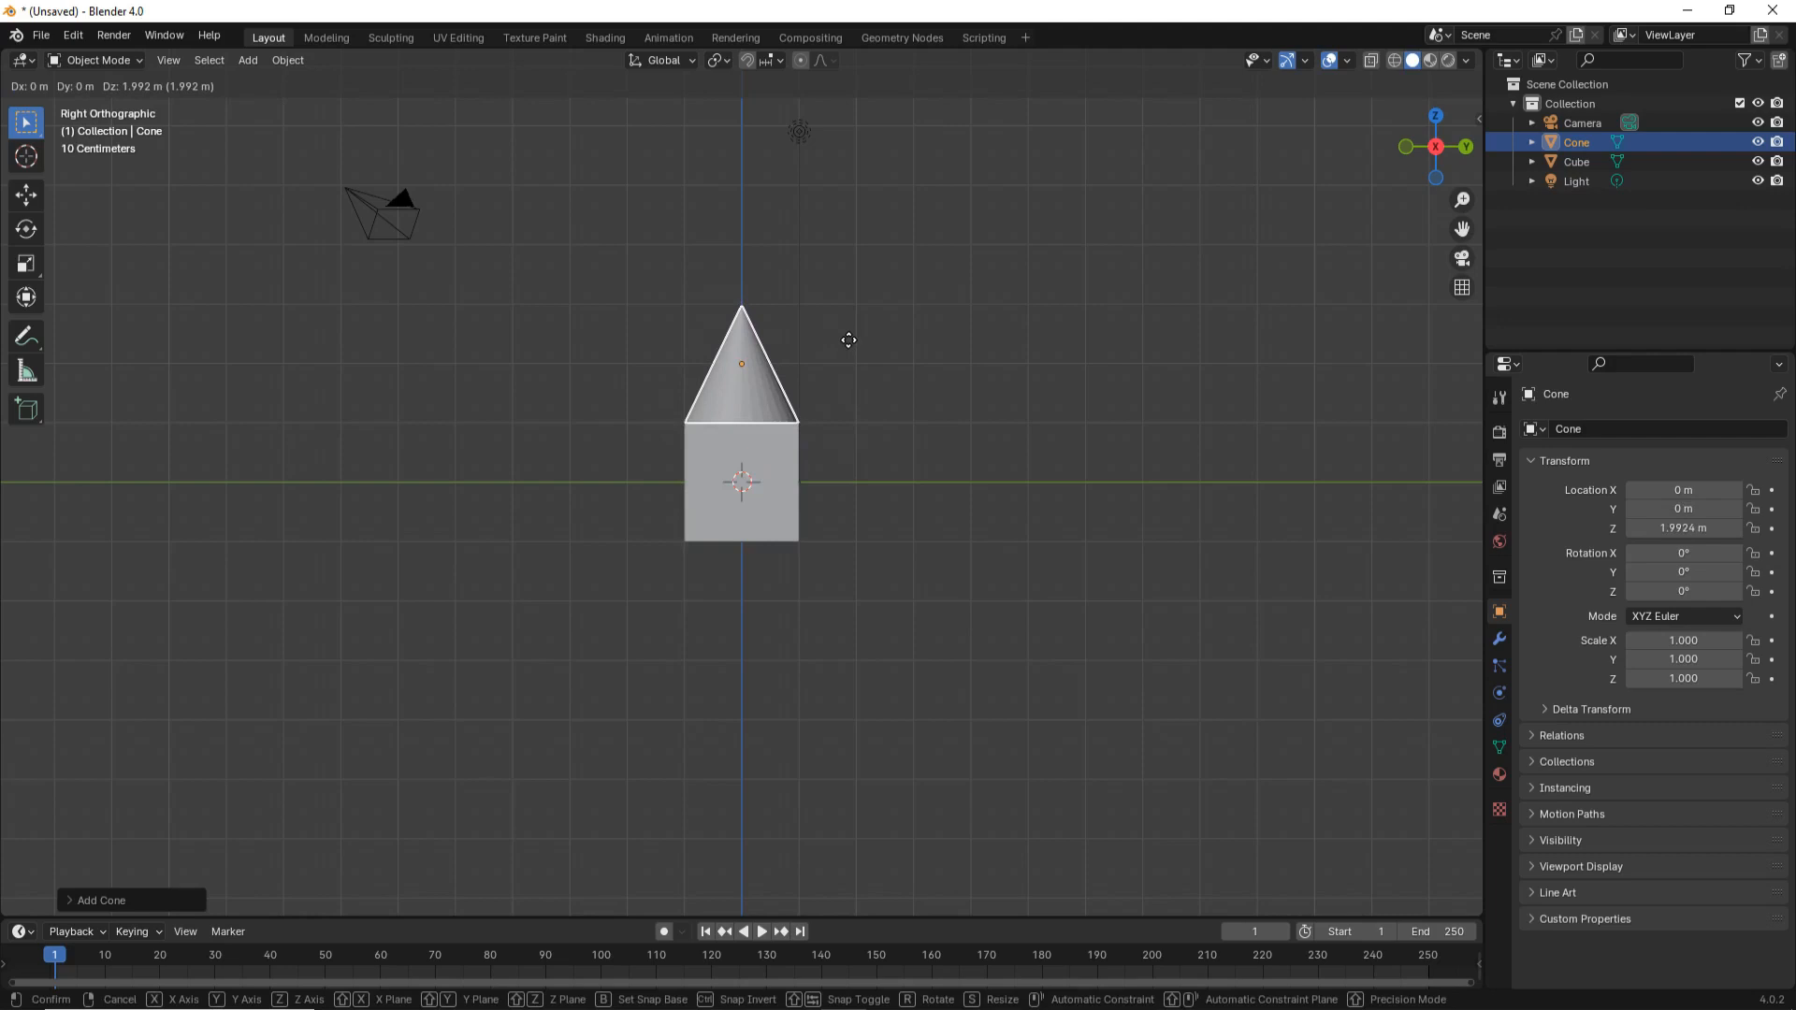
click(849, 346)
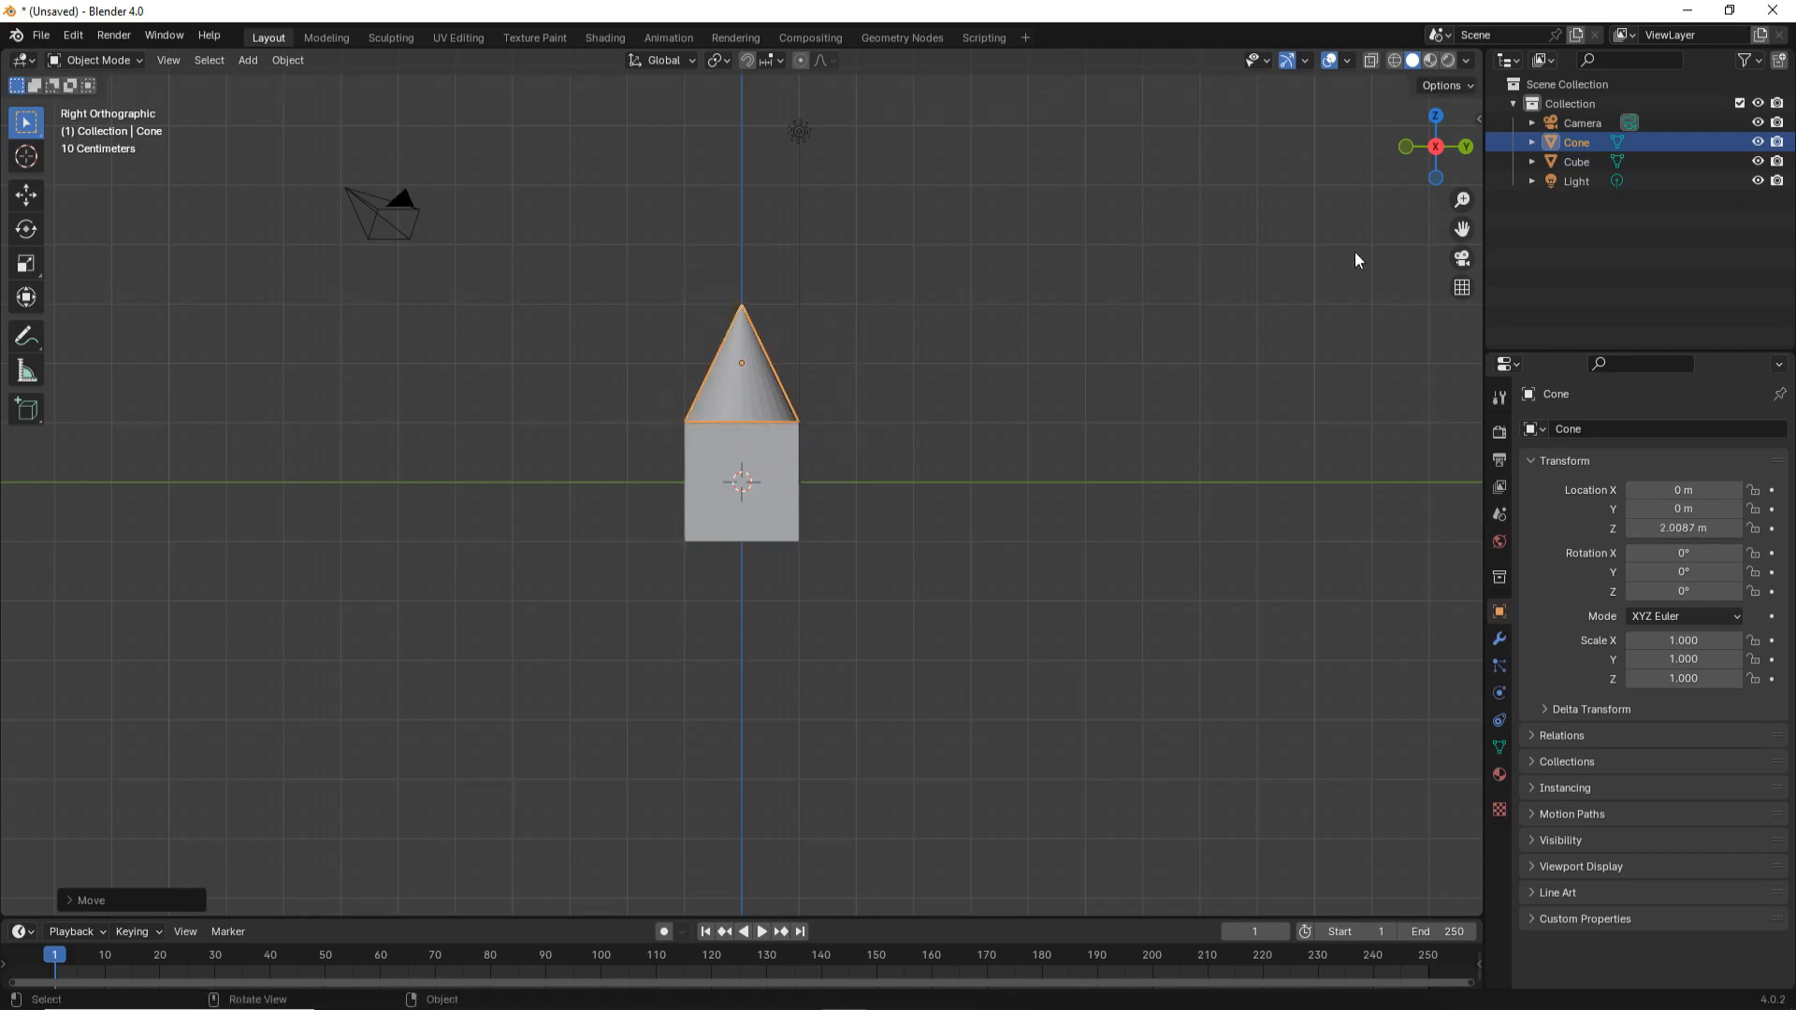
Delete the cube beneath the cone and add a UV sphere at the world origin in its place.
click(1464, 150)
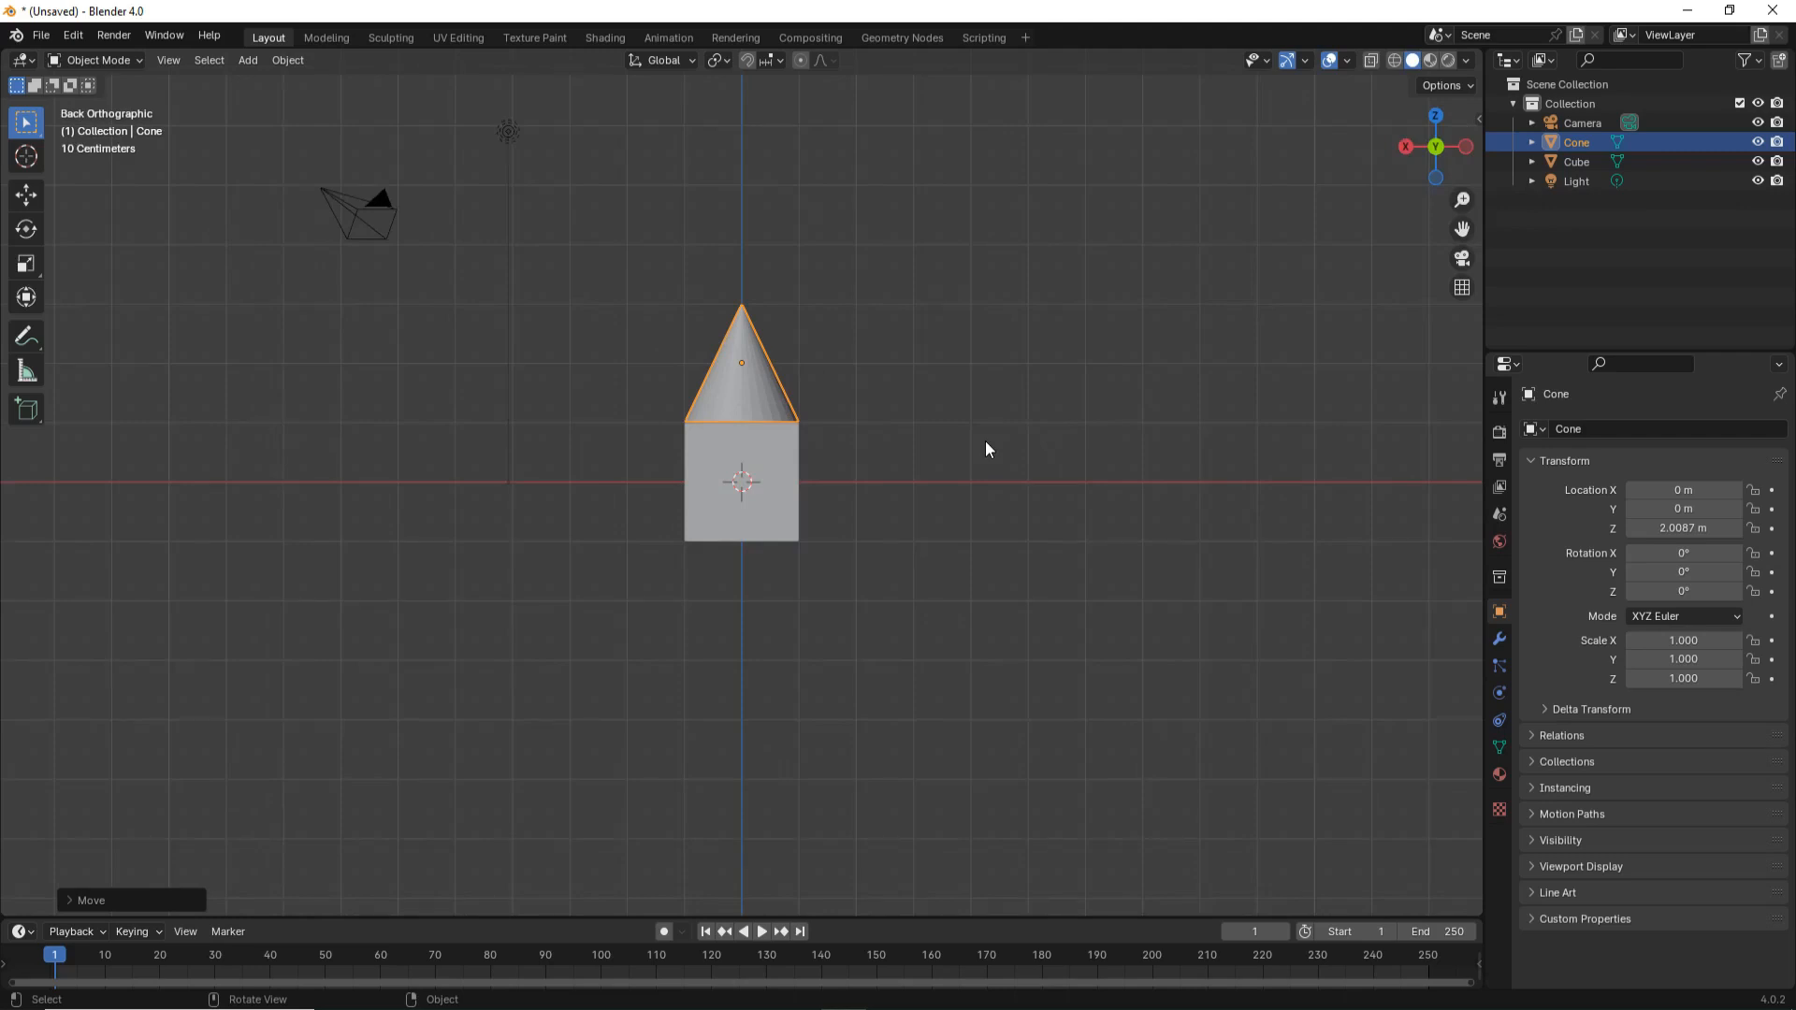
middle_drag(994, 349, 1229, 399)
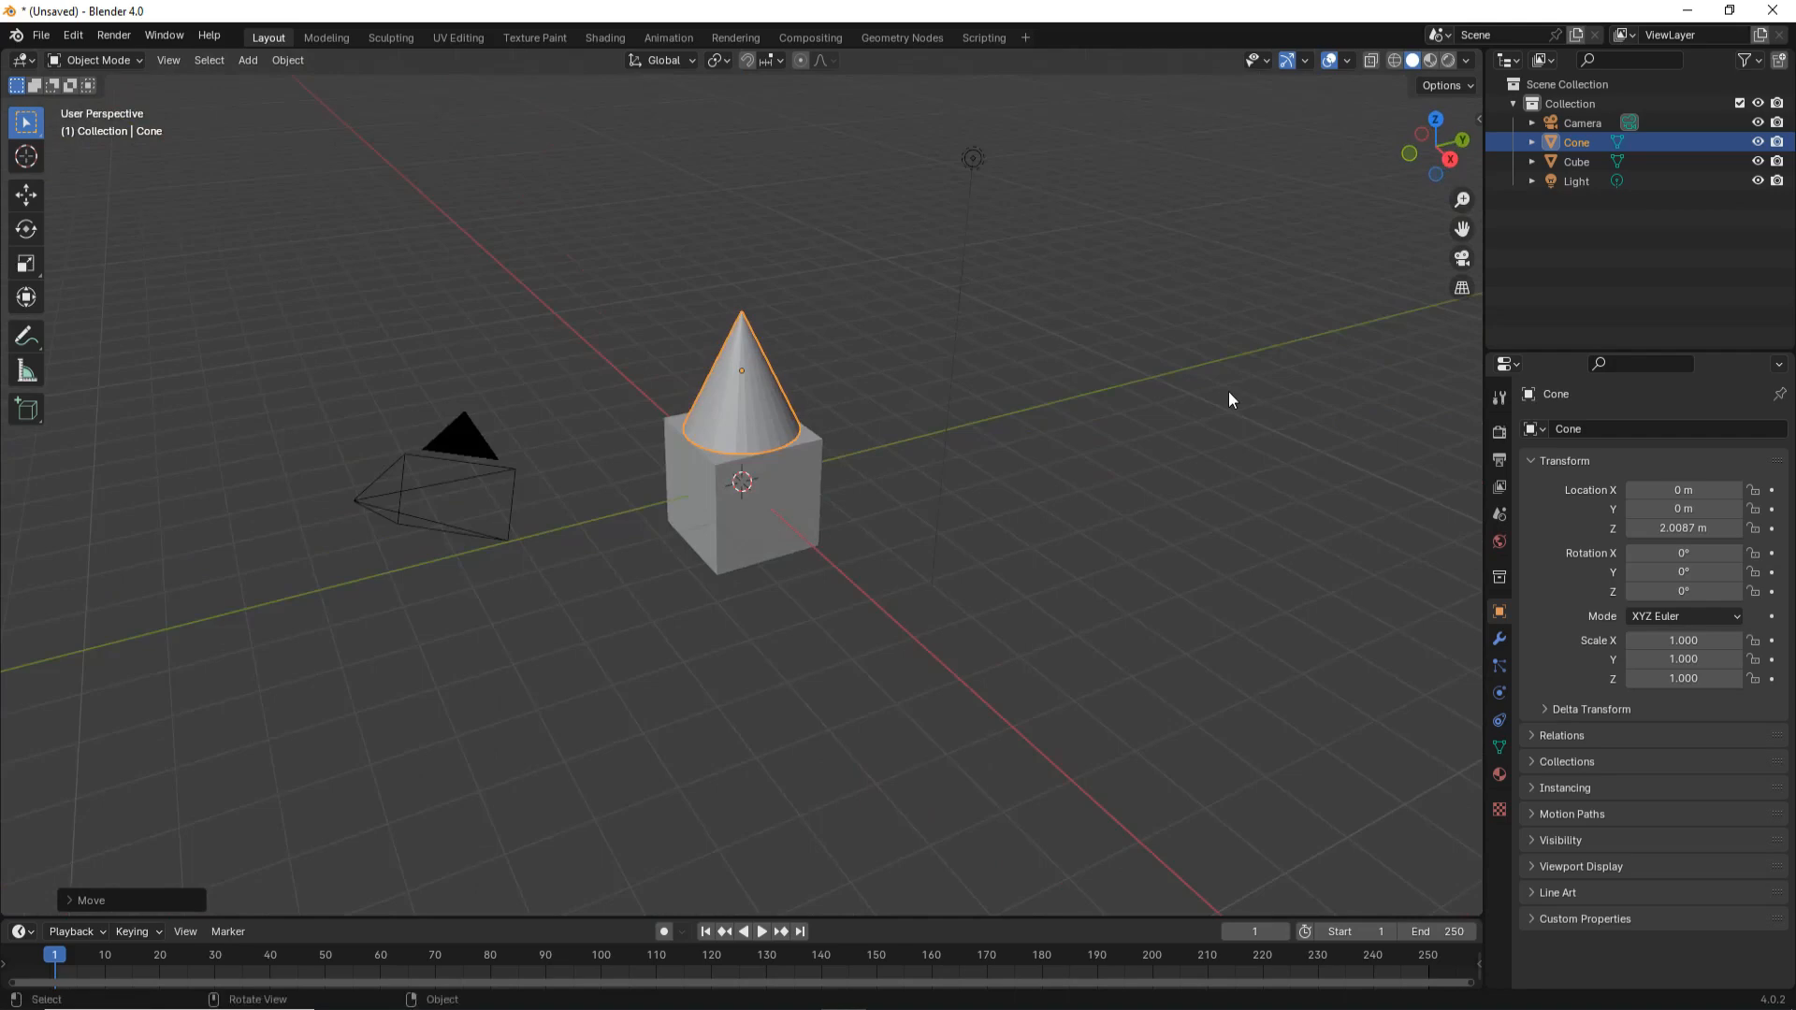
click(1003, 479)
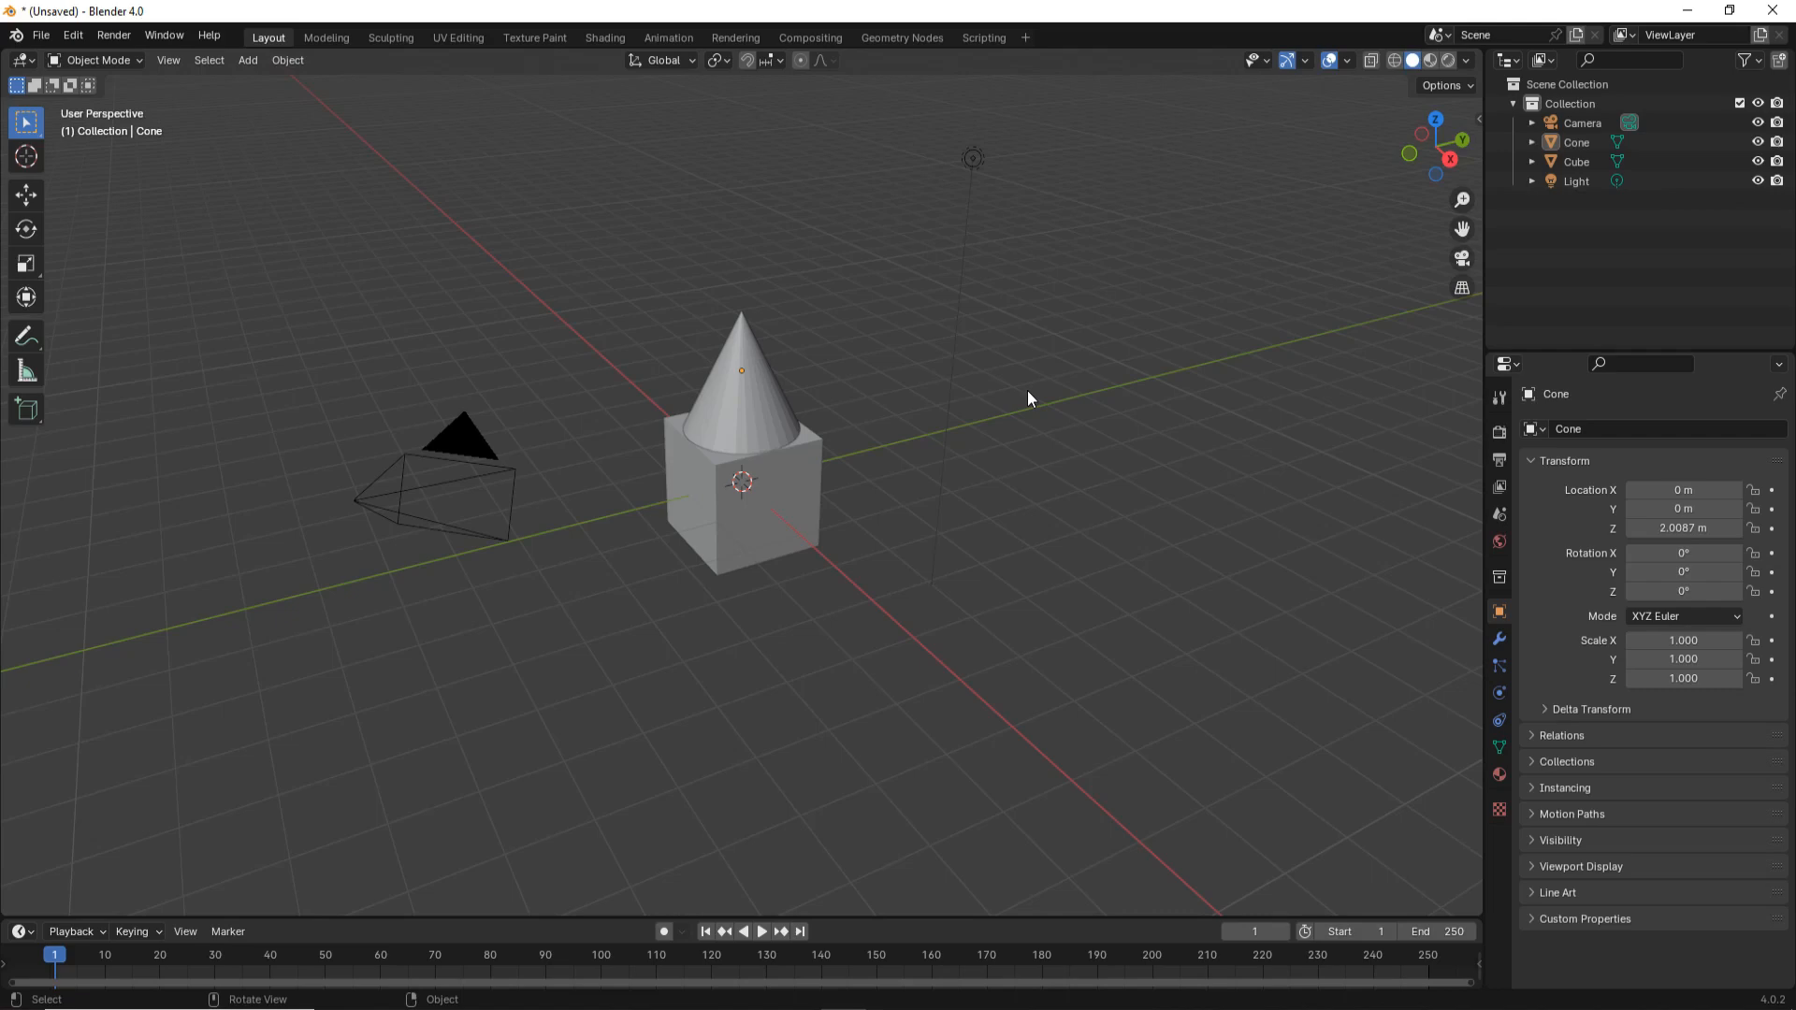
click(804, 483)
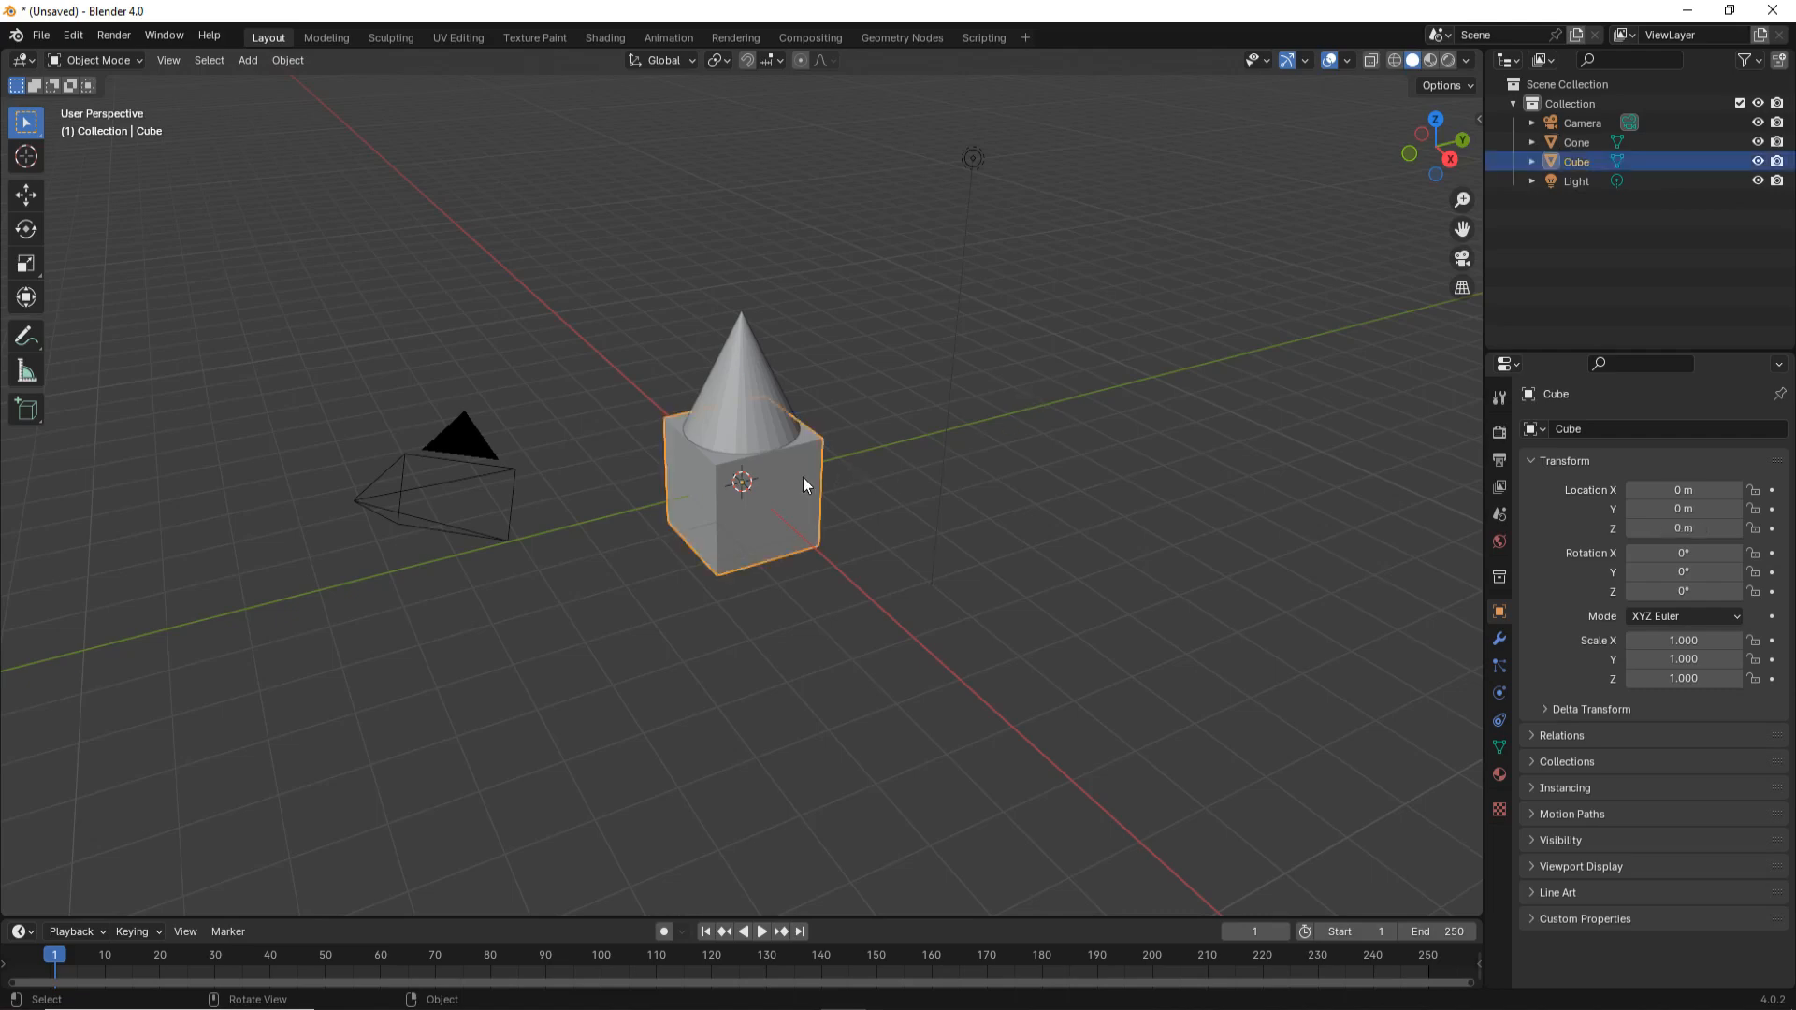
key(Delete)
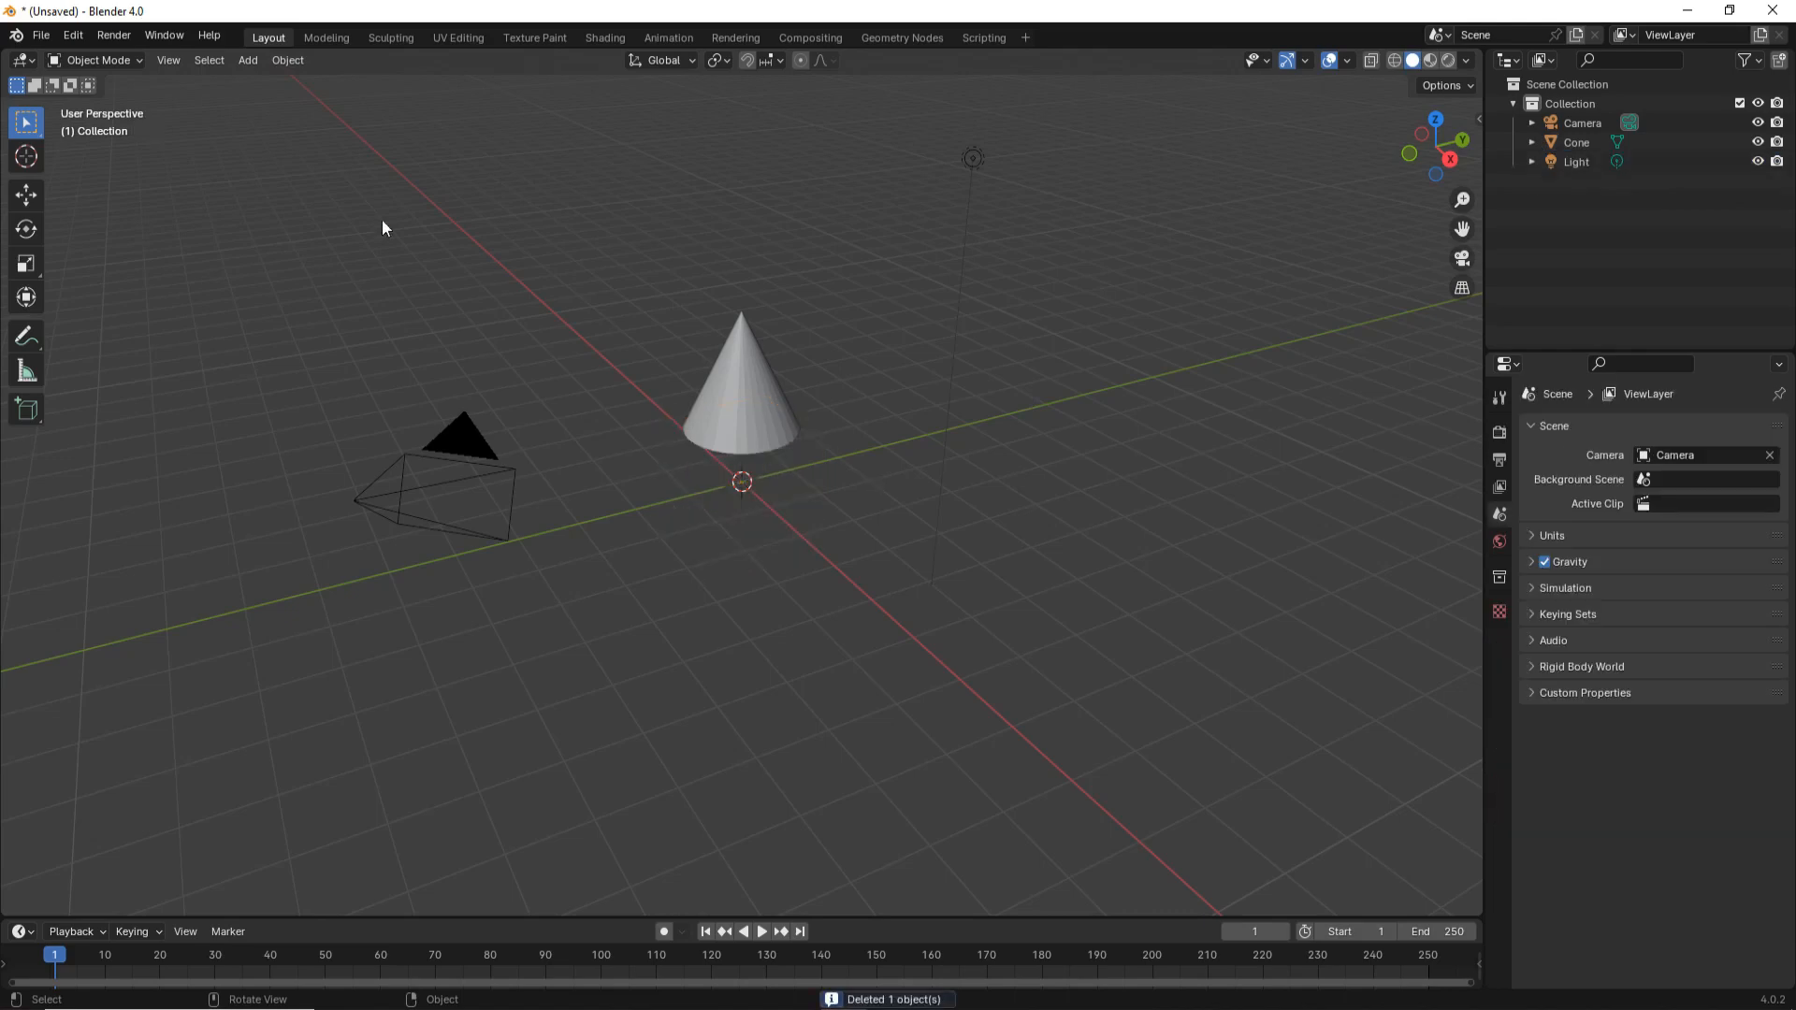
click(241, 61)
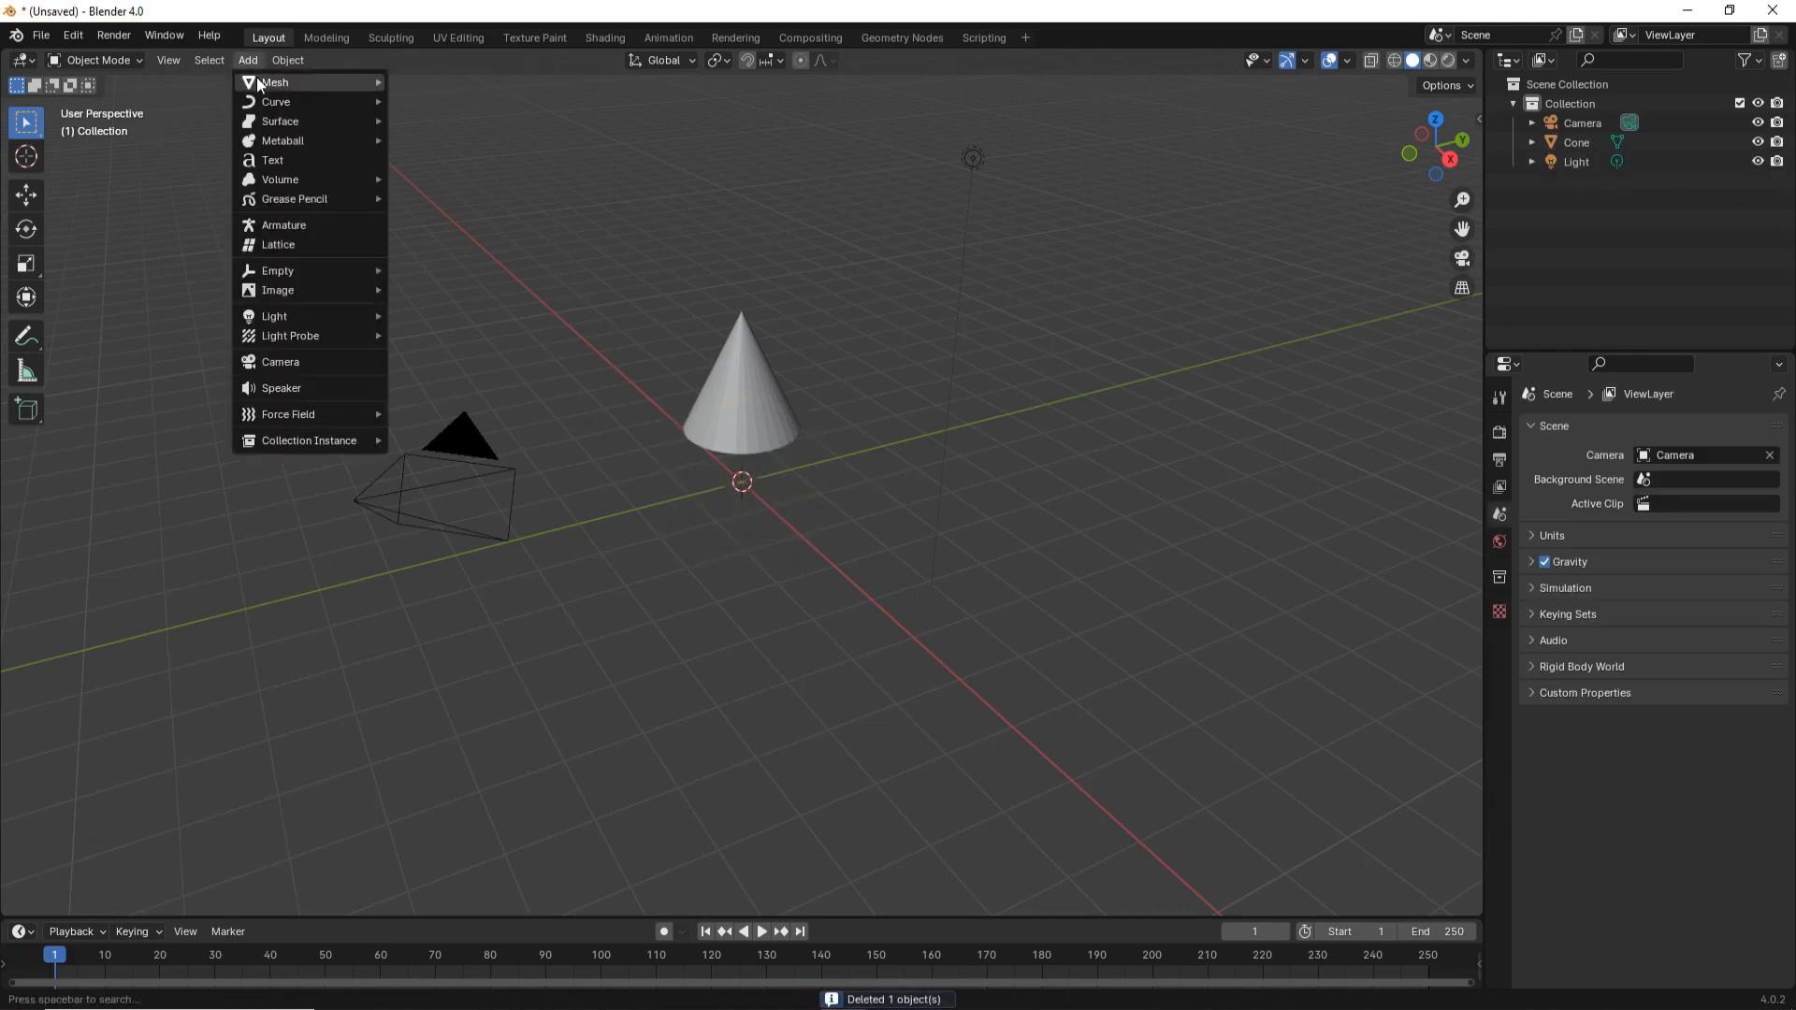
mouse_move(262, 81)
click(449, 140)
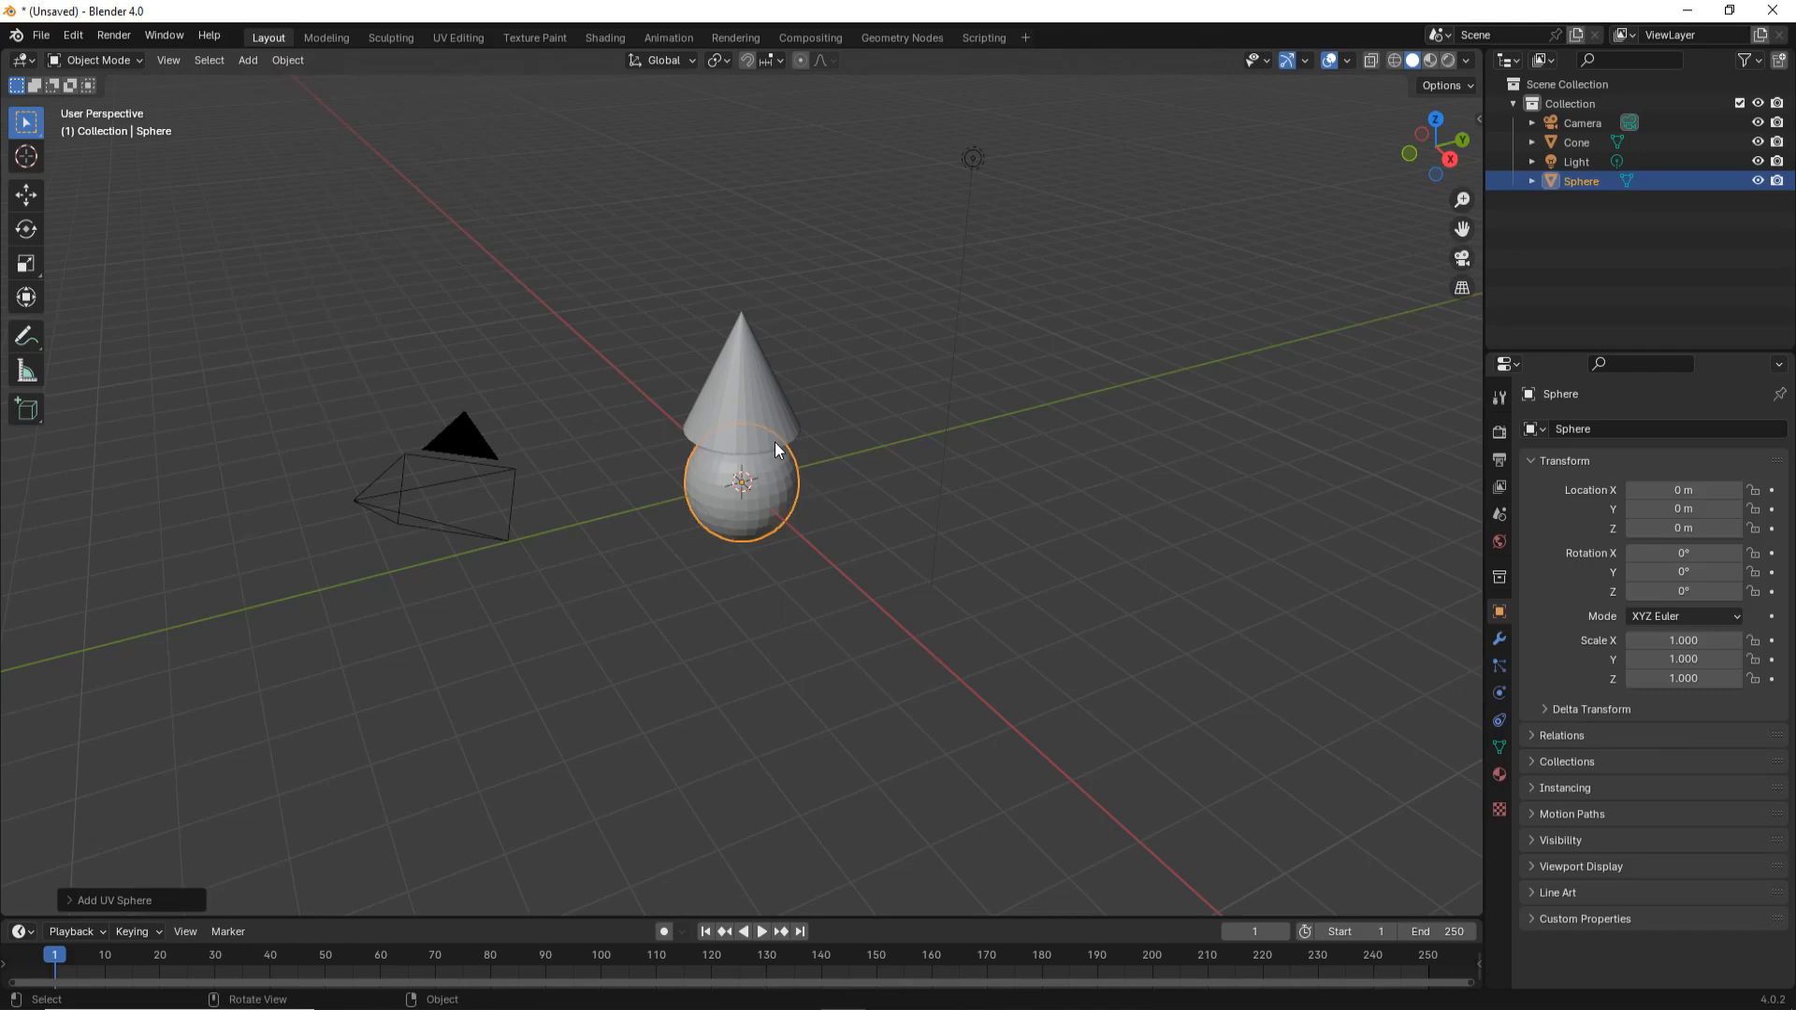
Select the cone together with the sphere and move both upward along the global Z axis.
shift+click(757, 385)
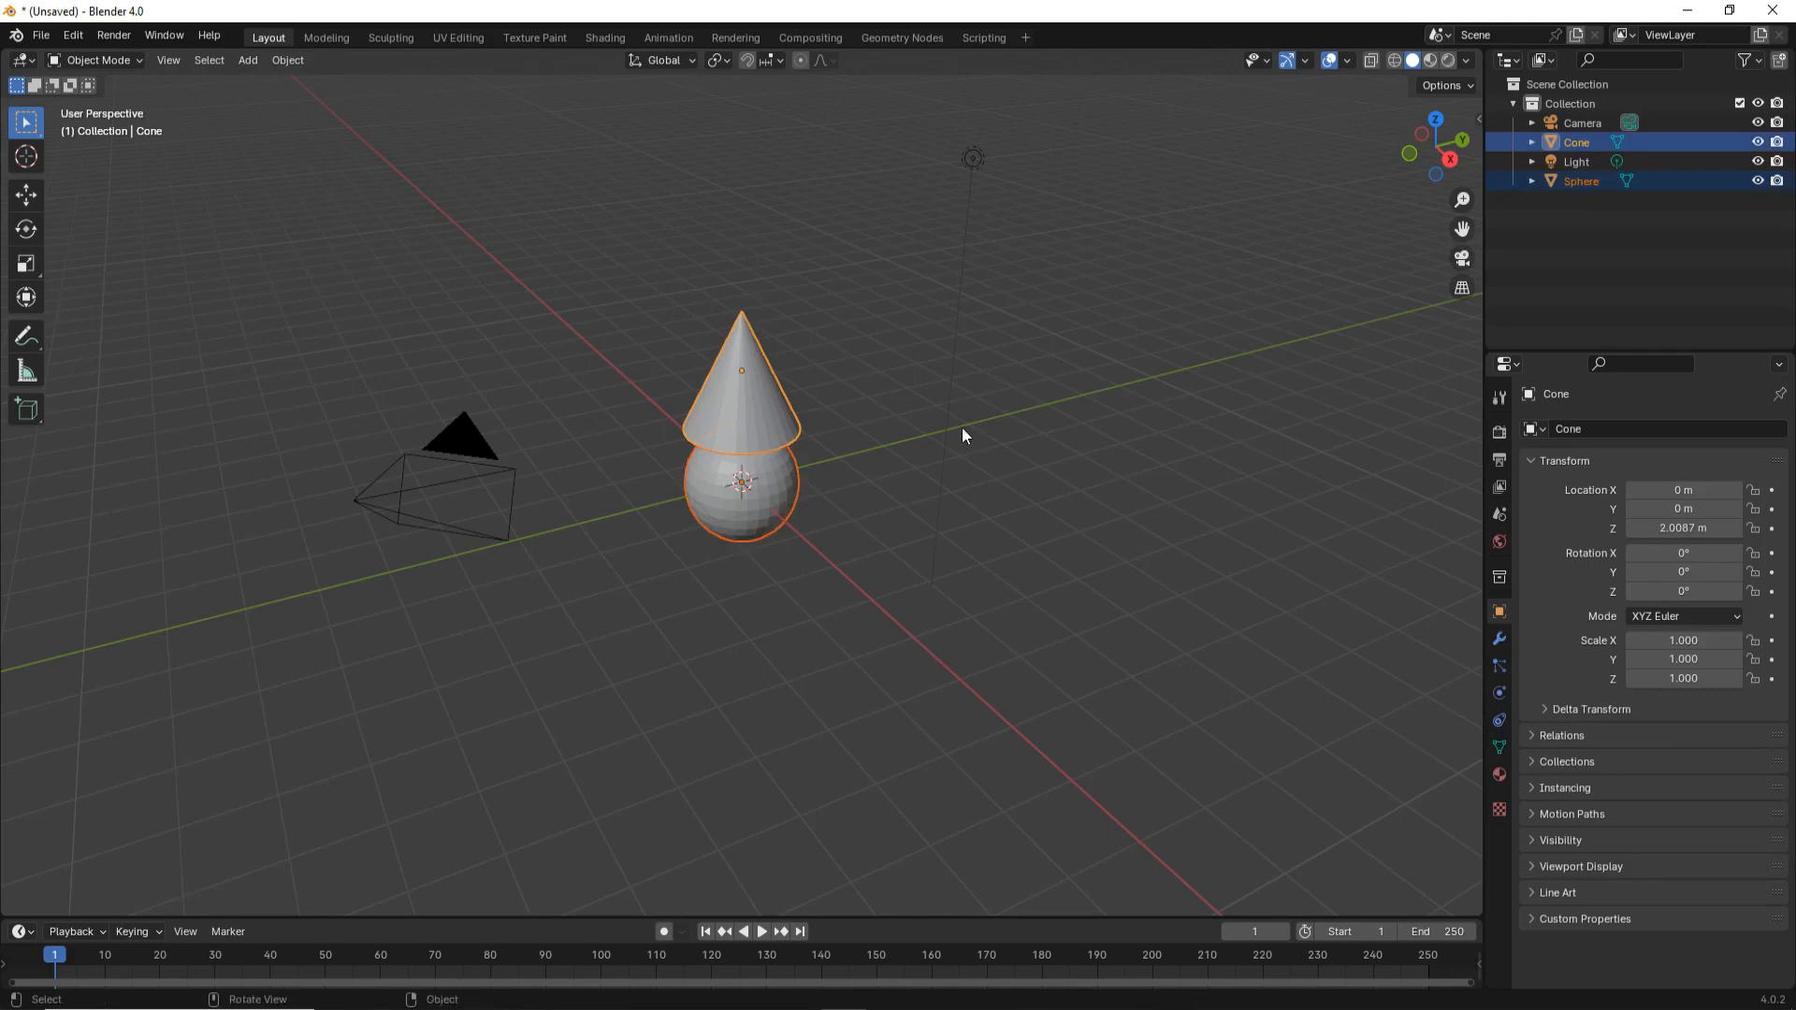
key(g)
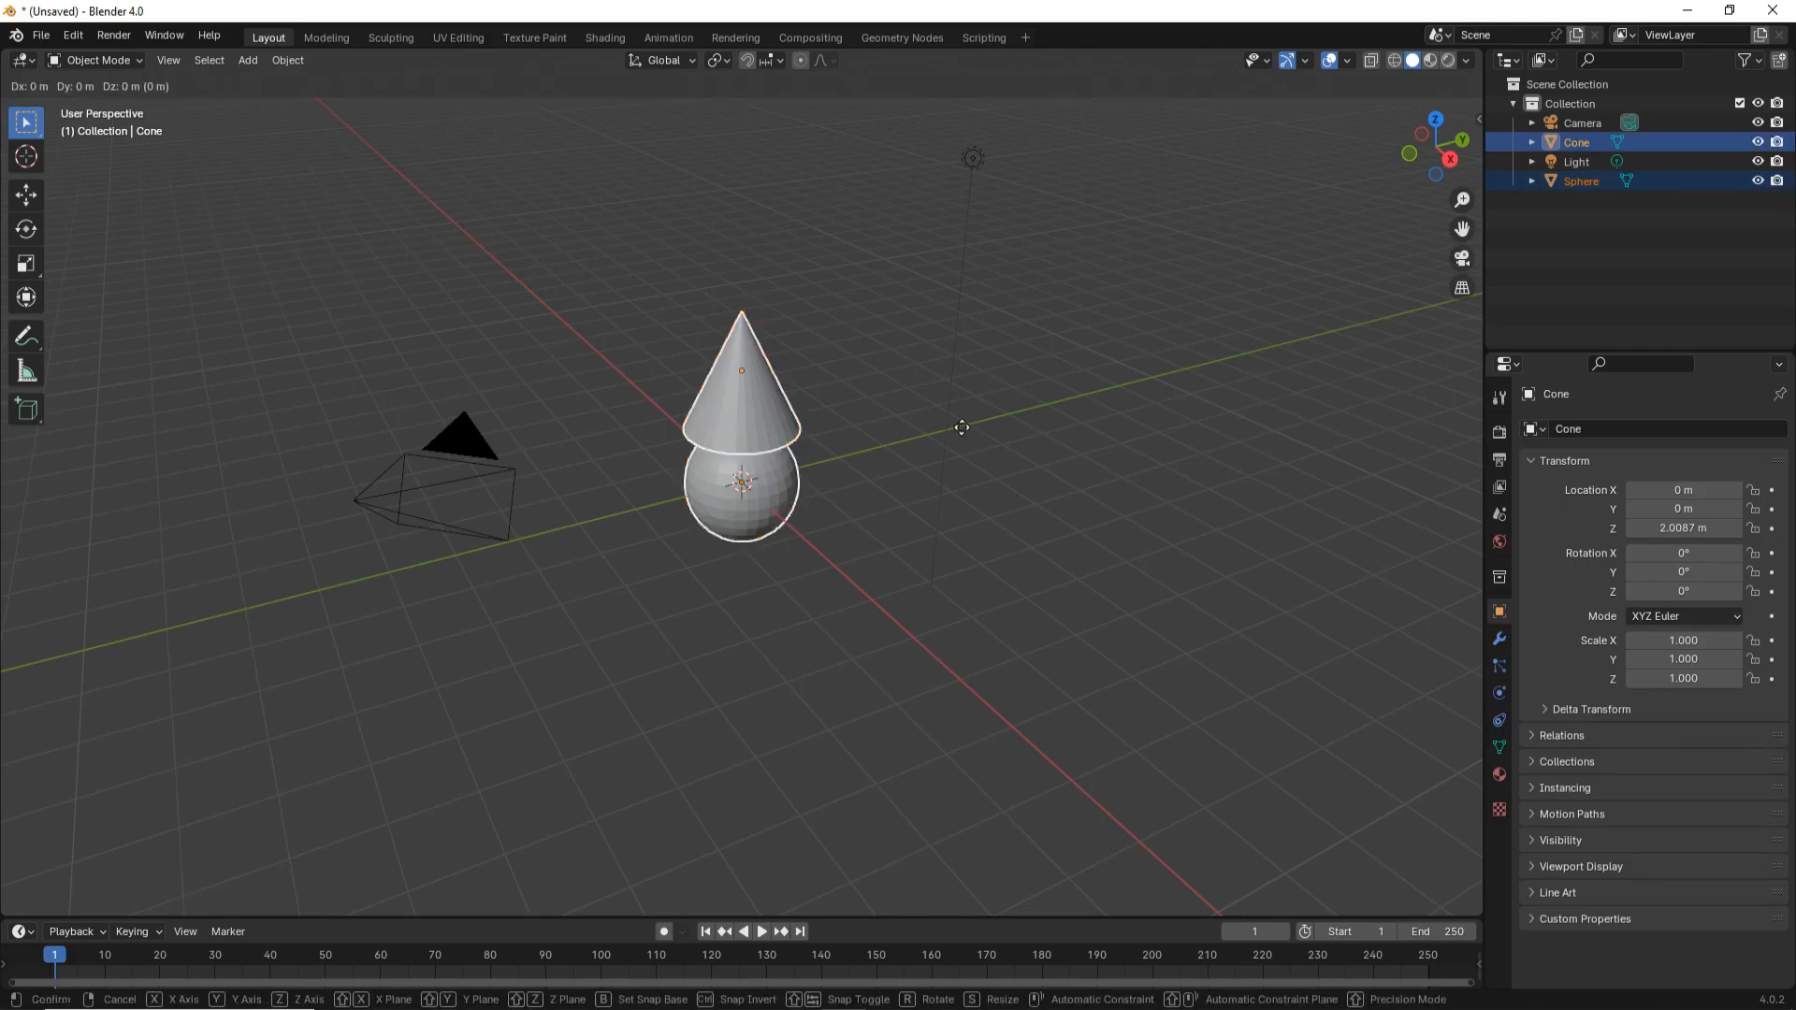
key(z)
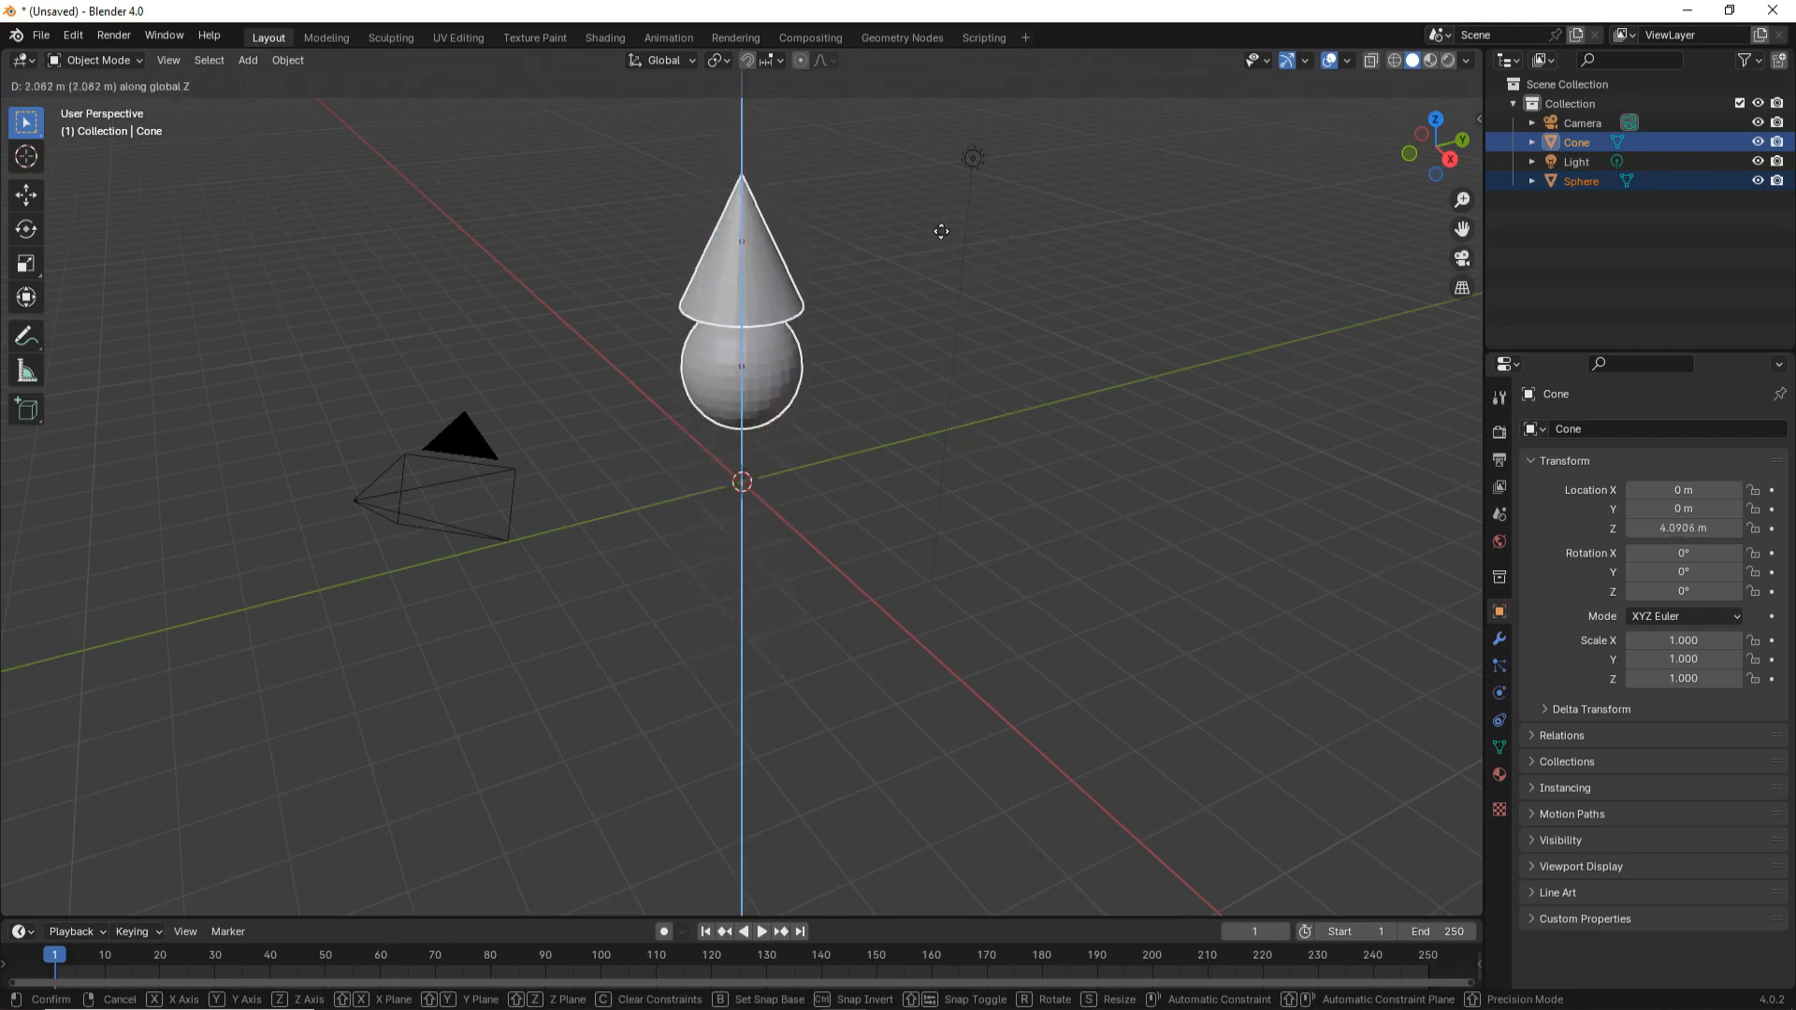
click(1025, 229)
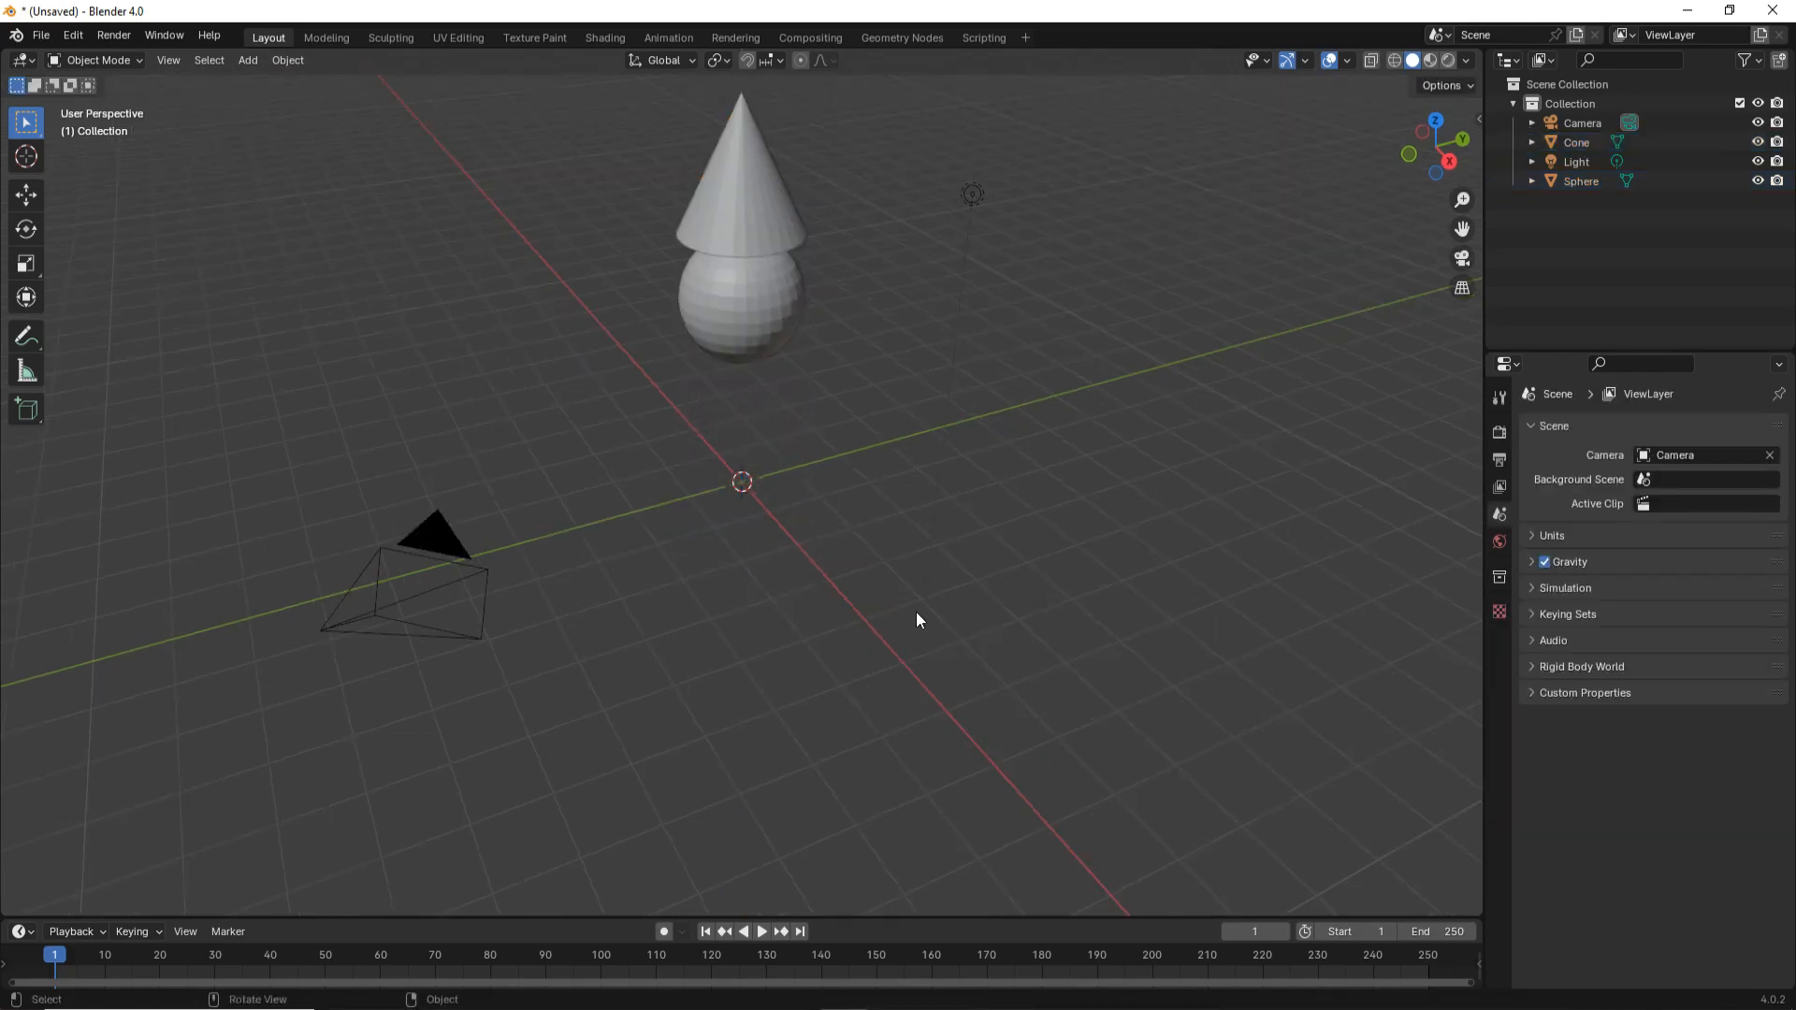
Add a cube mesh at the world origin and scale it down uniformly to about 0.42.
click(249, 64)
mouse_move(259, 81)
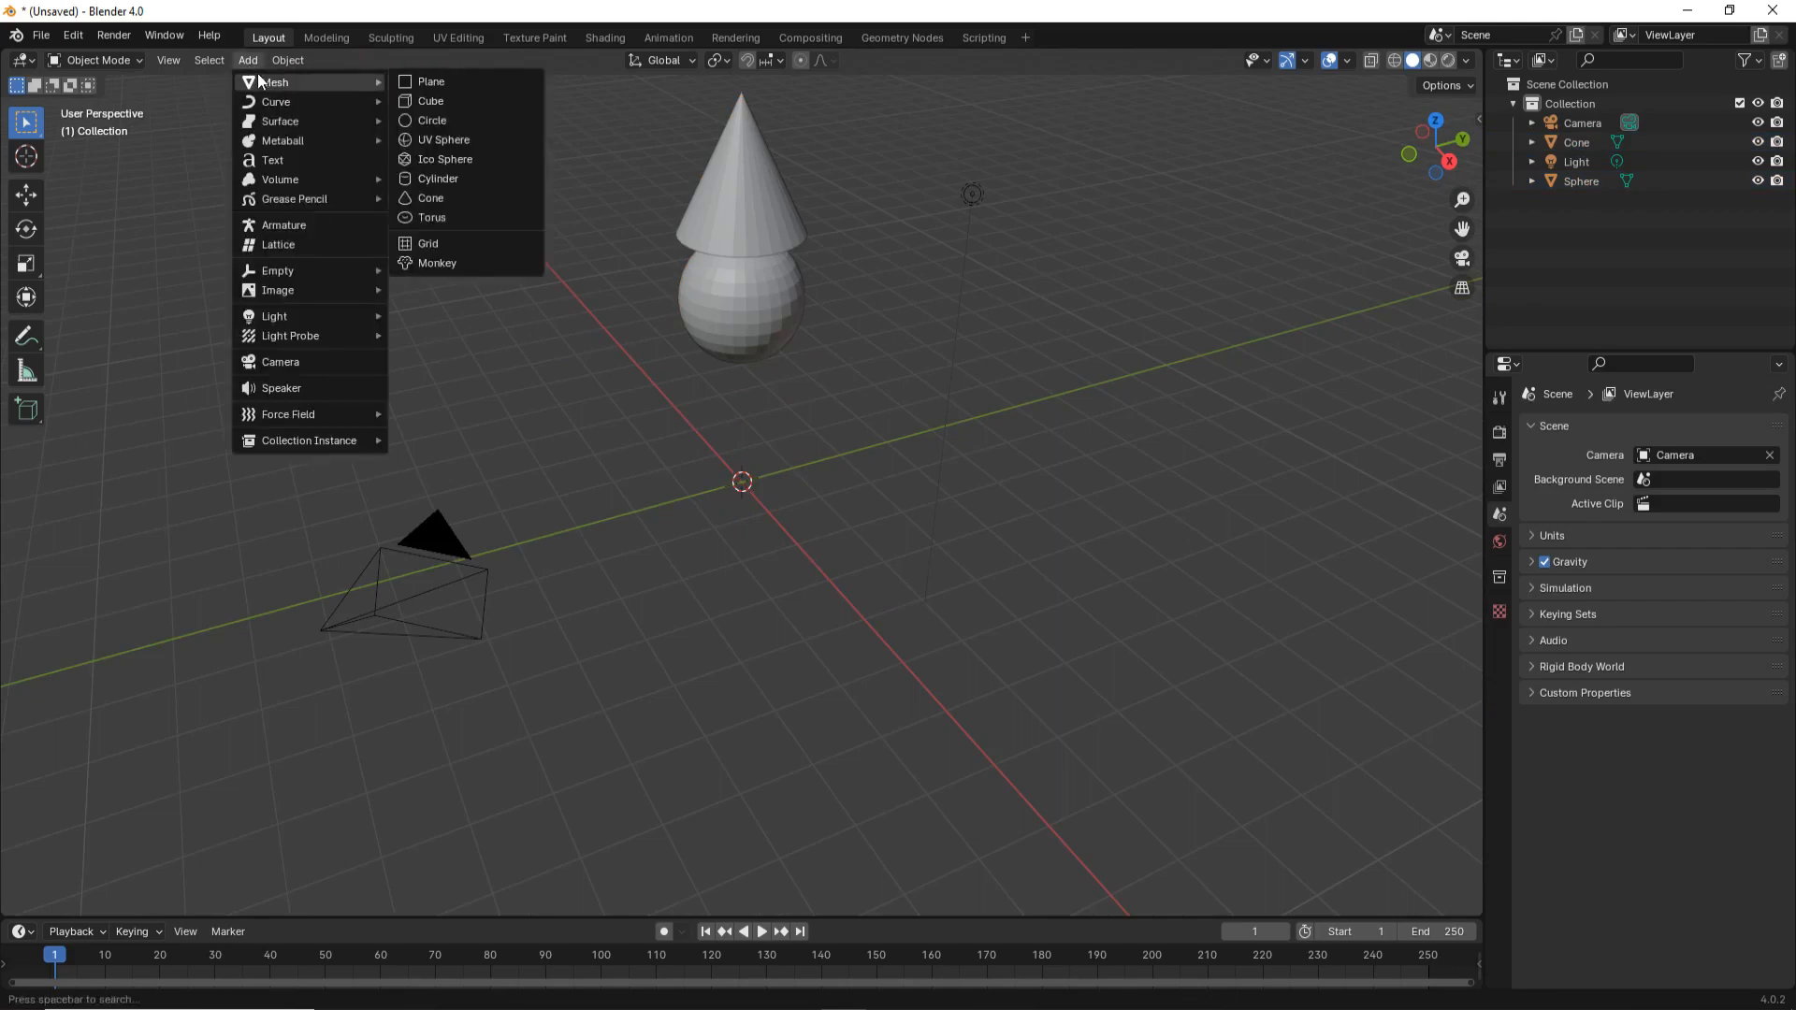
click(447, 97)
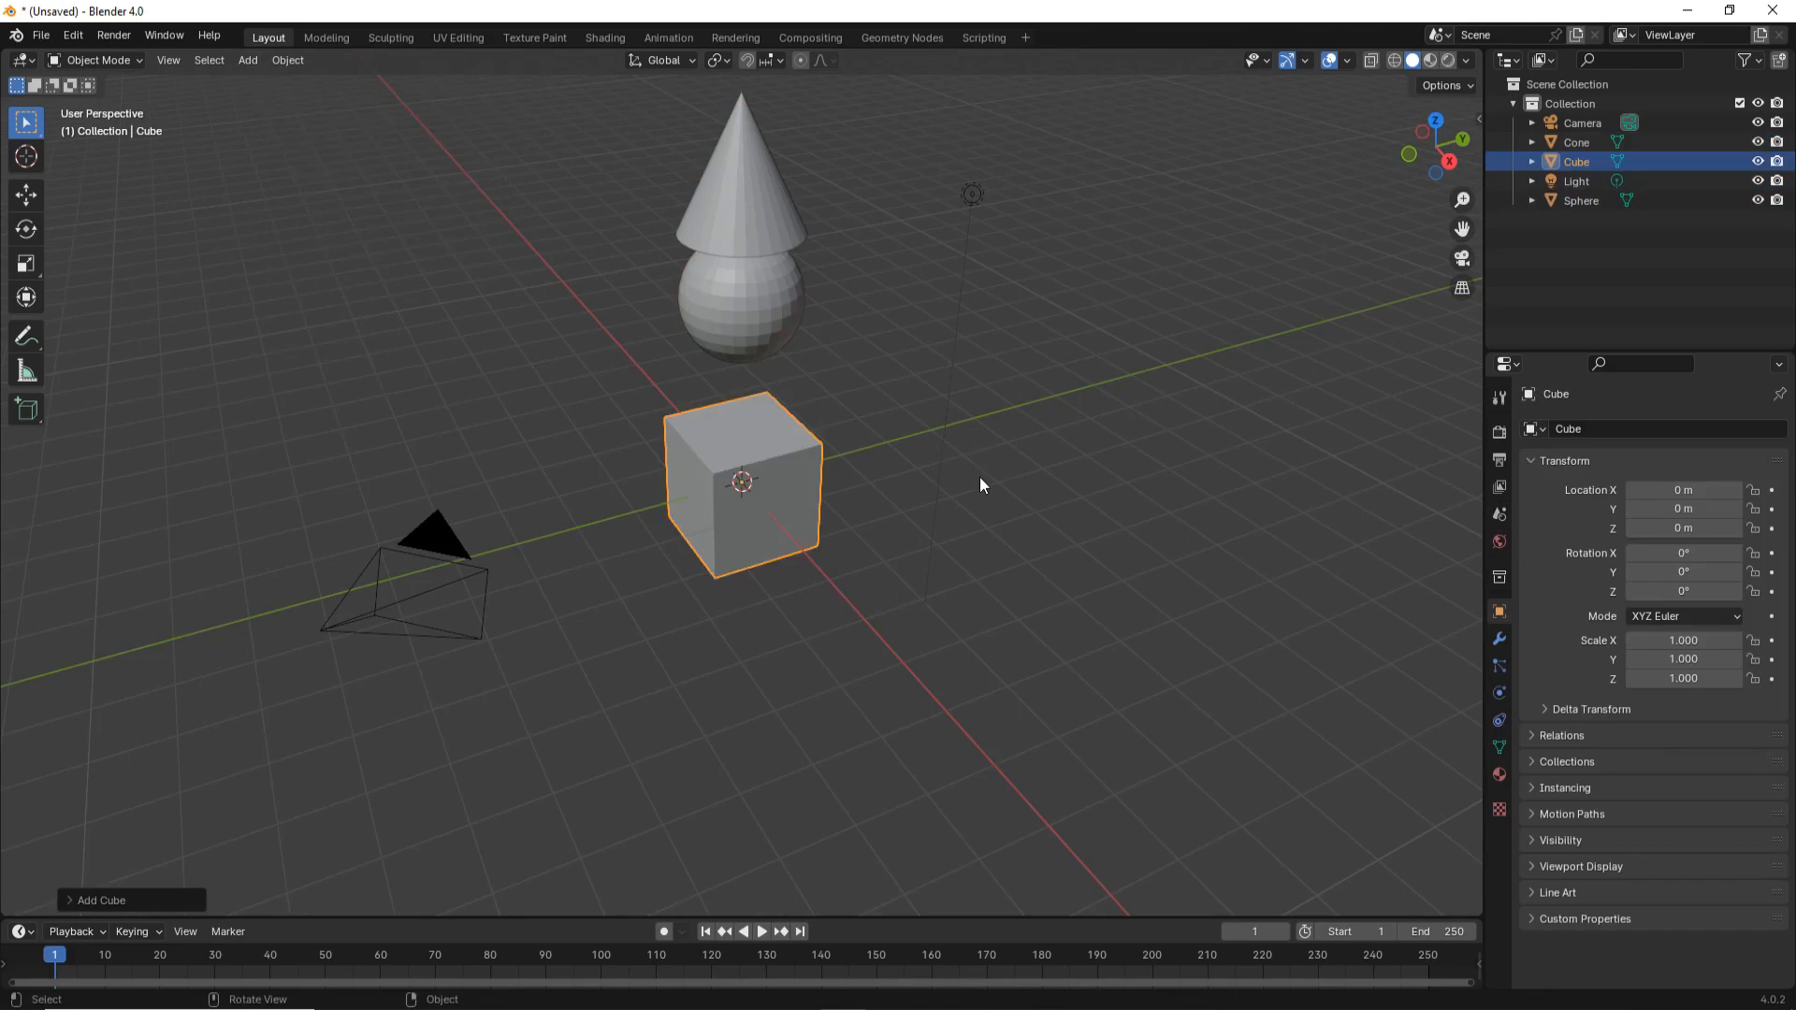
key(s)
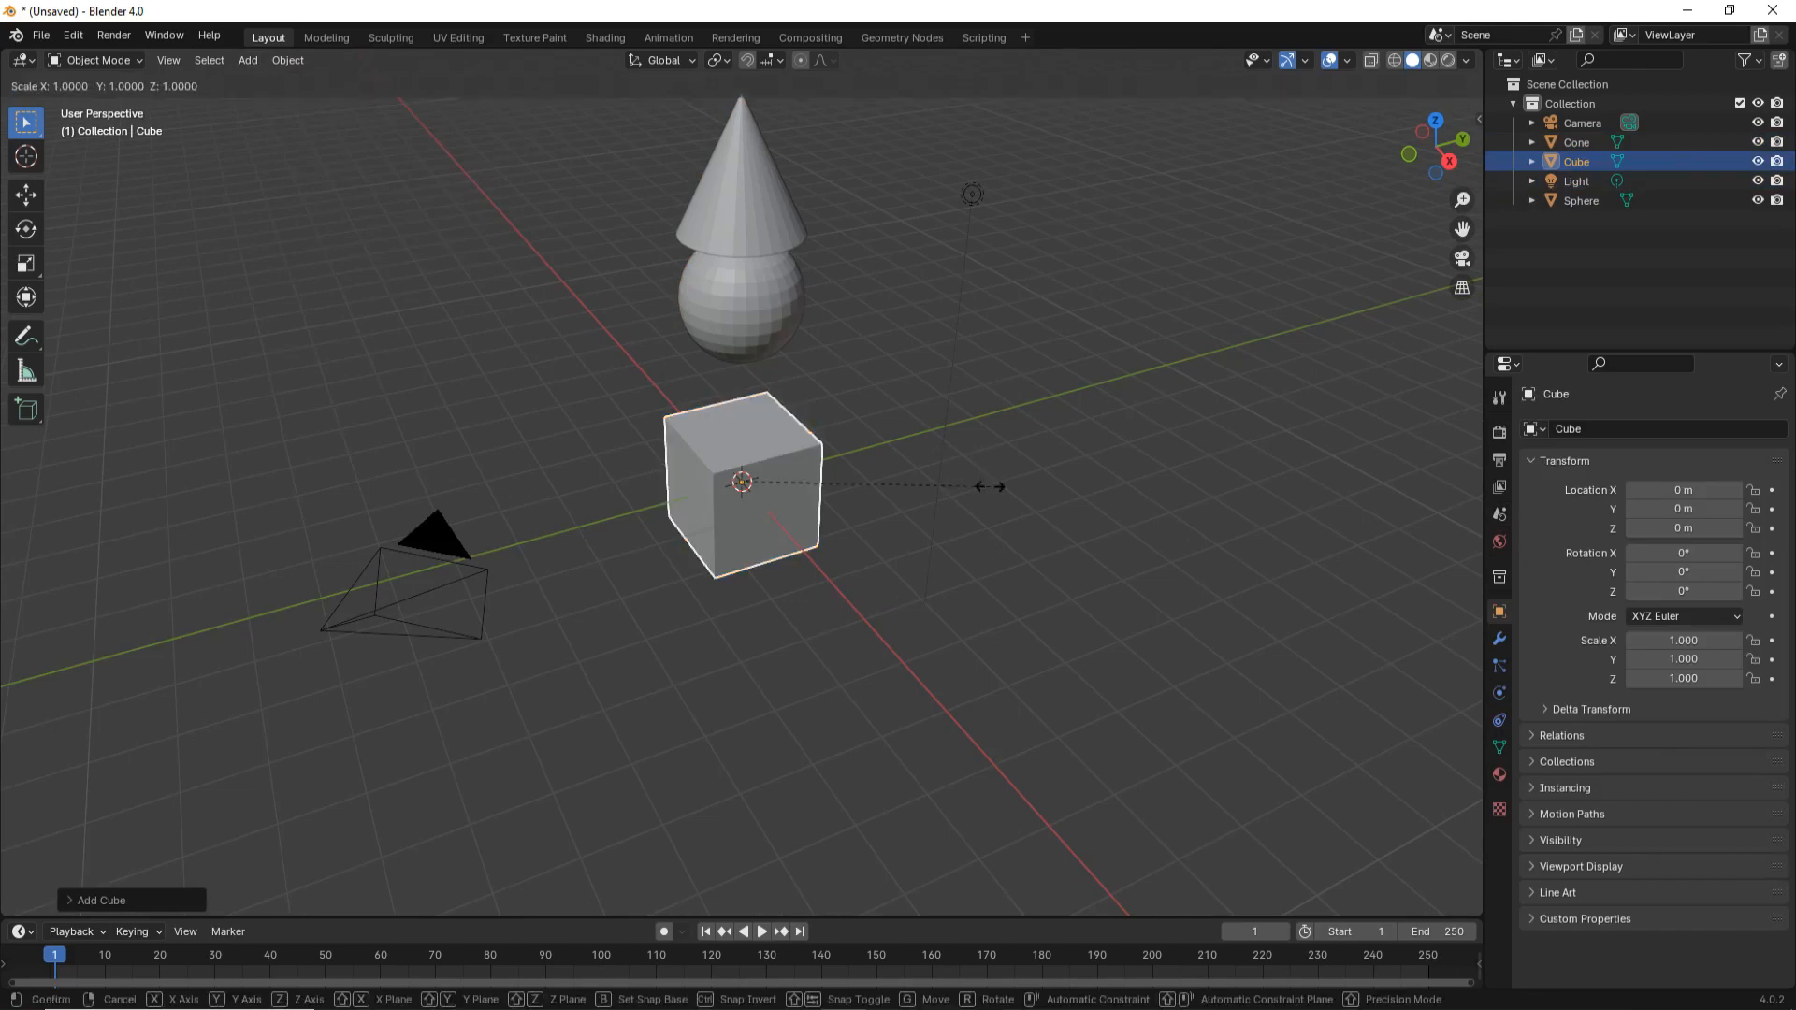
click(844, 492)
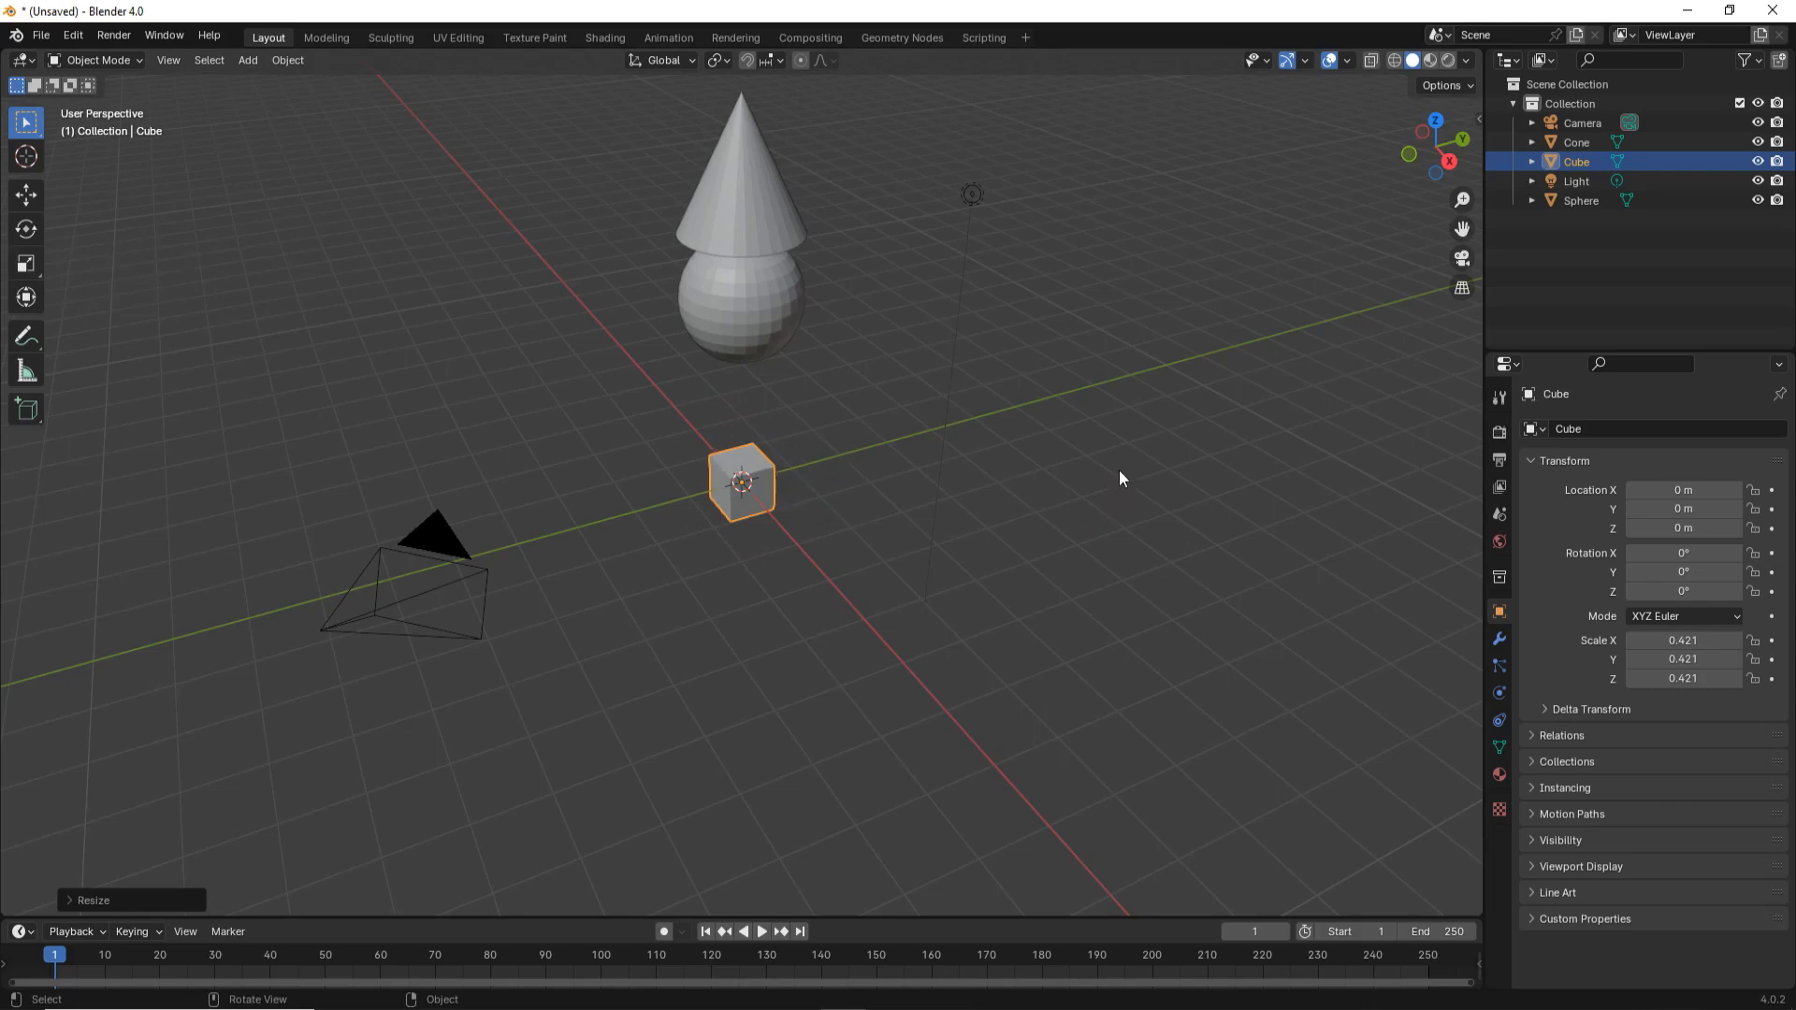
Stretch the small cube along the global Z axis to a Z scale of about 2.8, forming a tall body beneath the sphere.
key(s)
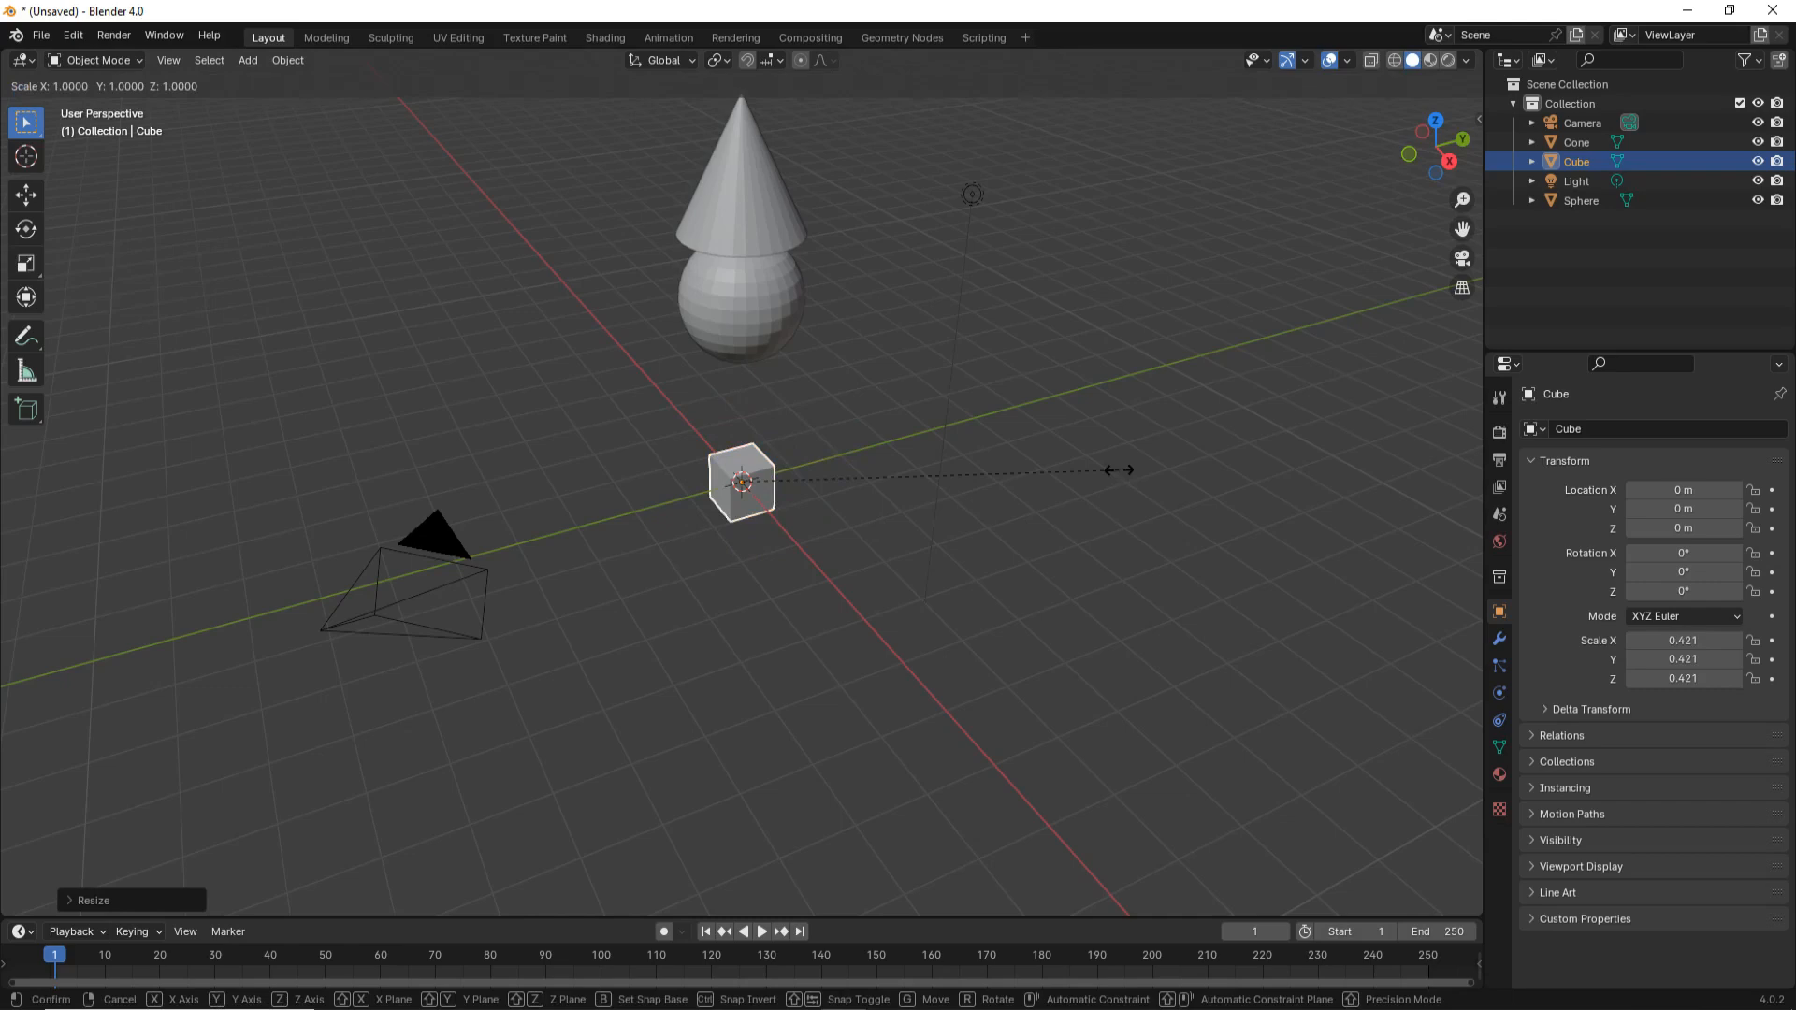
key(z)
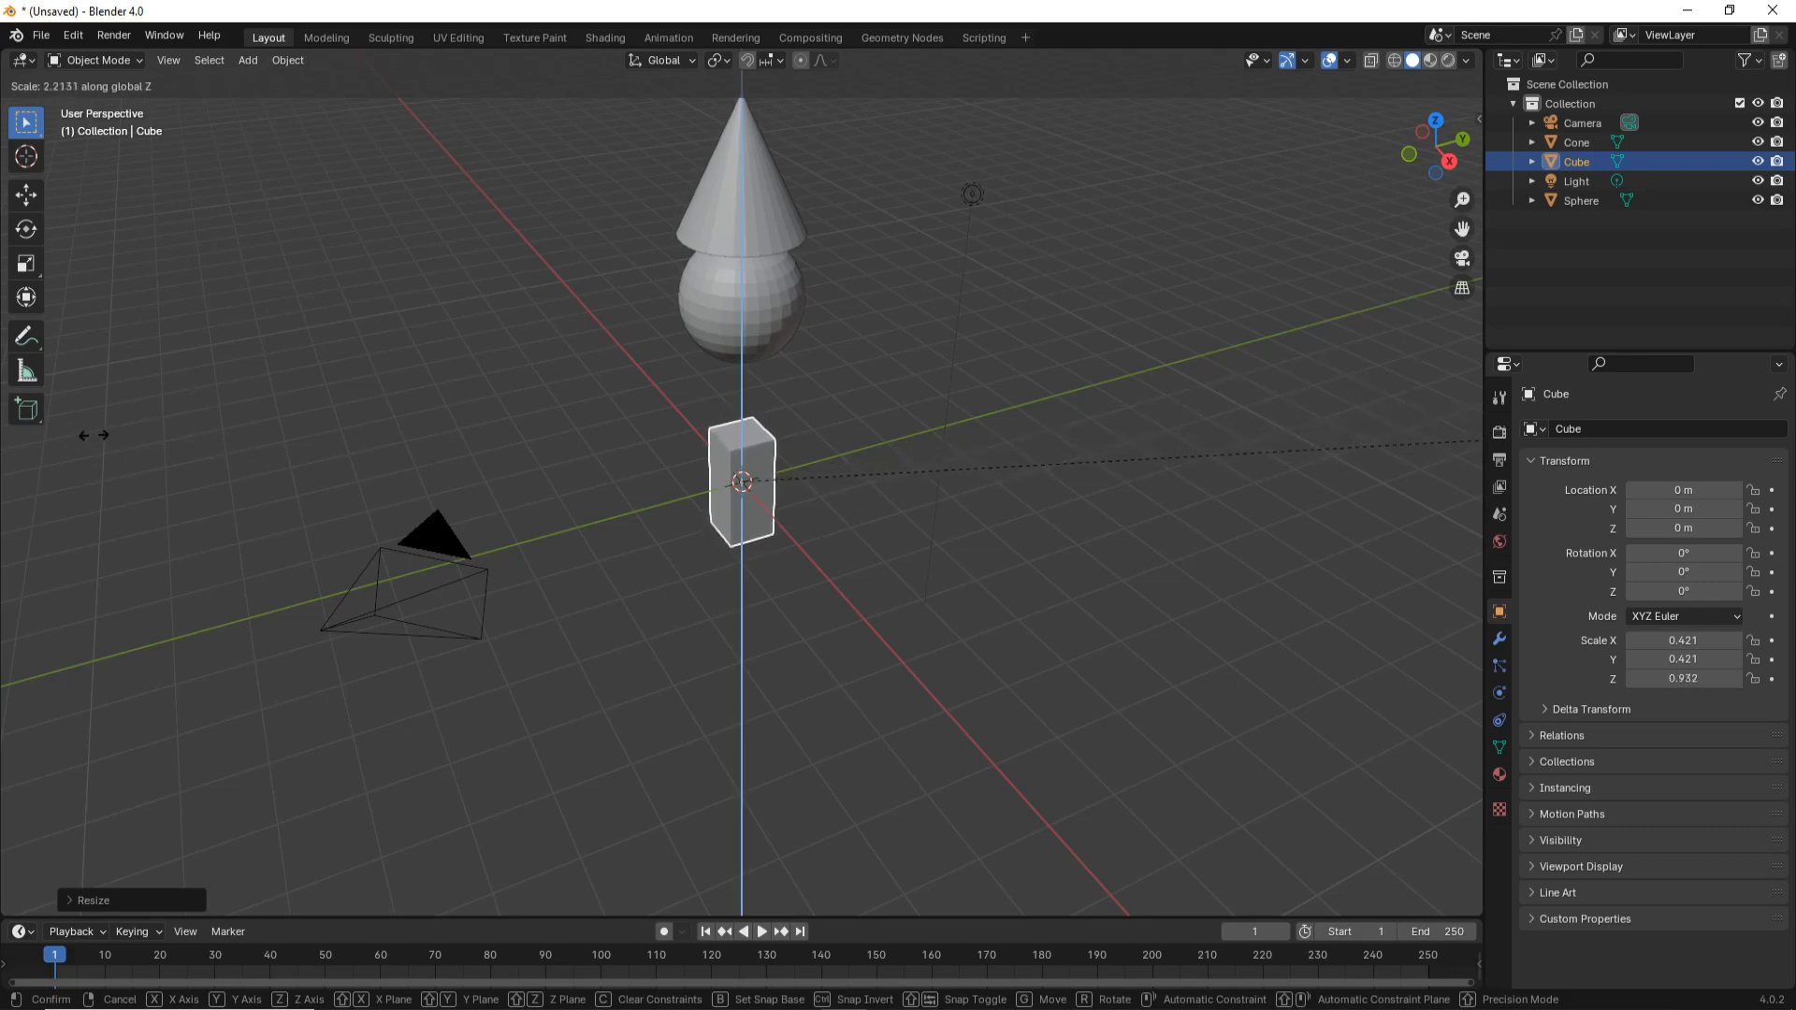
click(1321, 460)
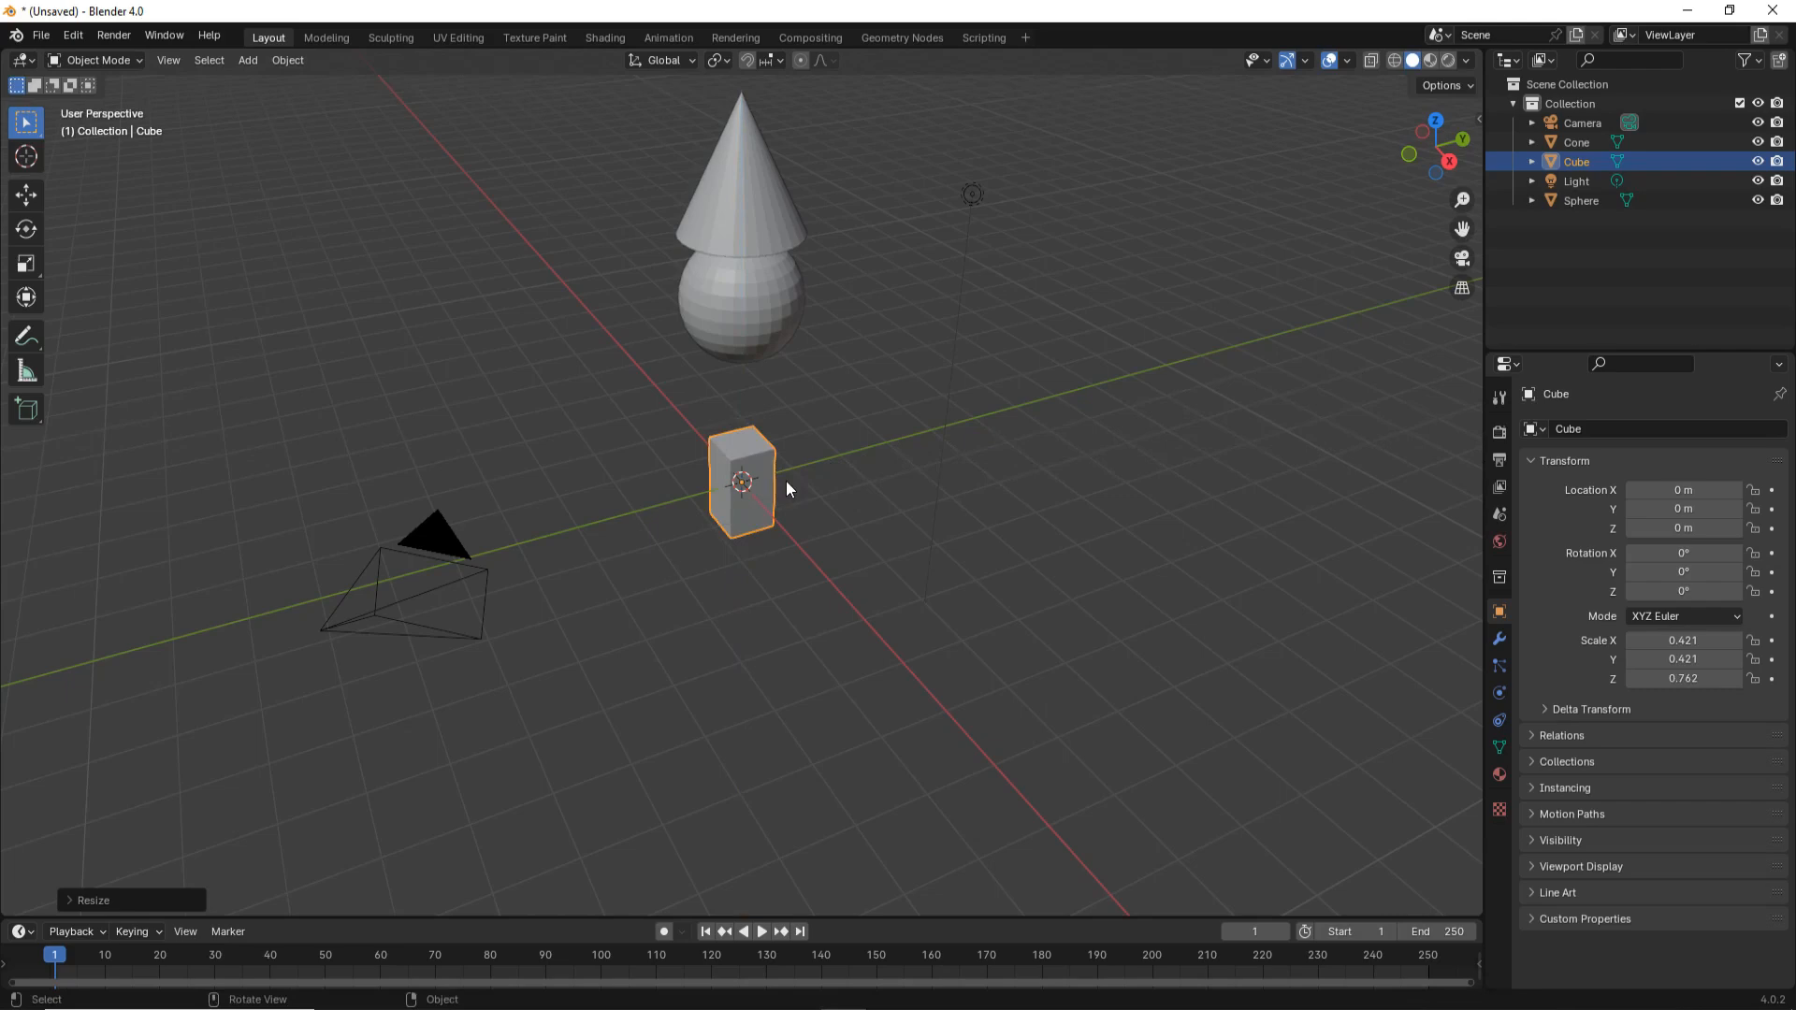
key(s)
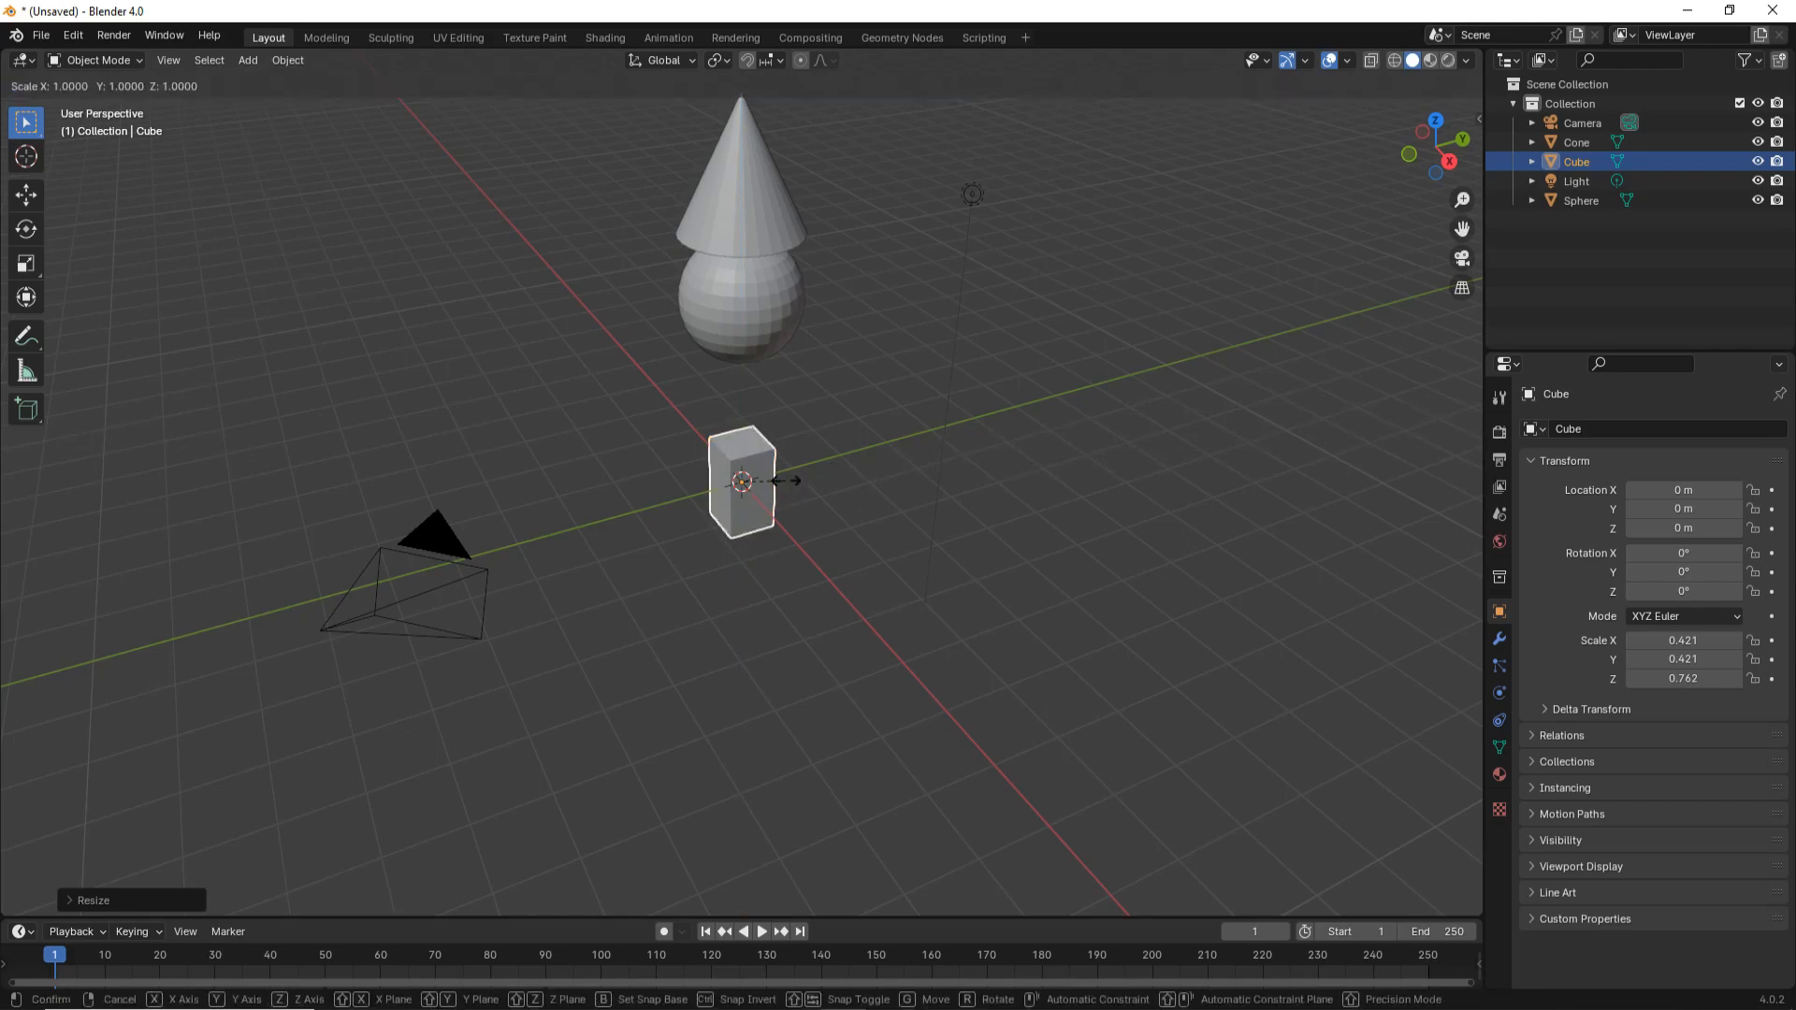
key(z)
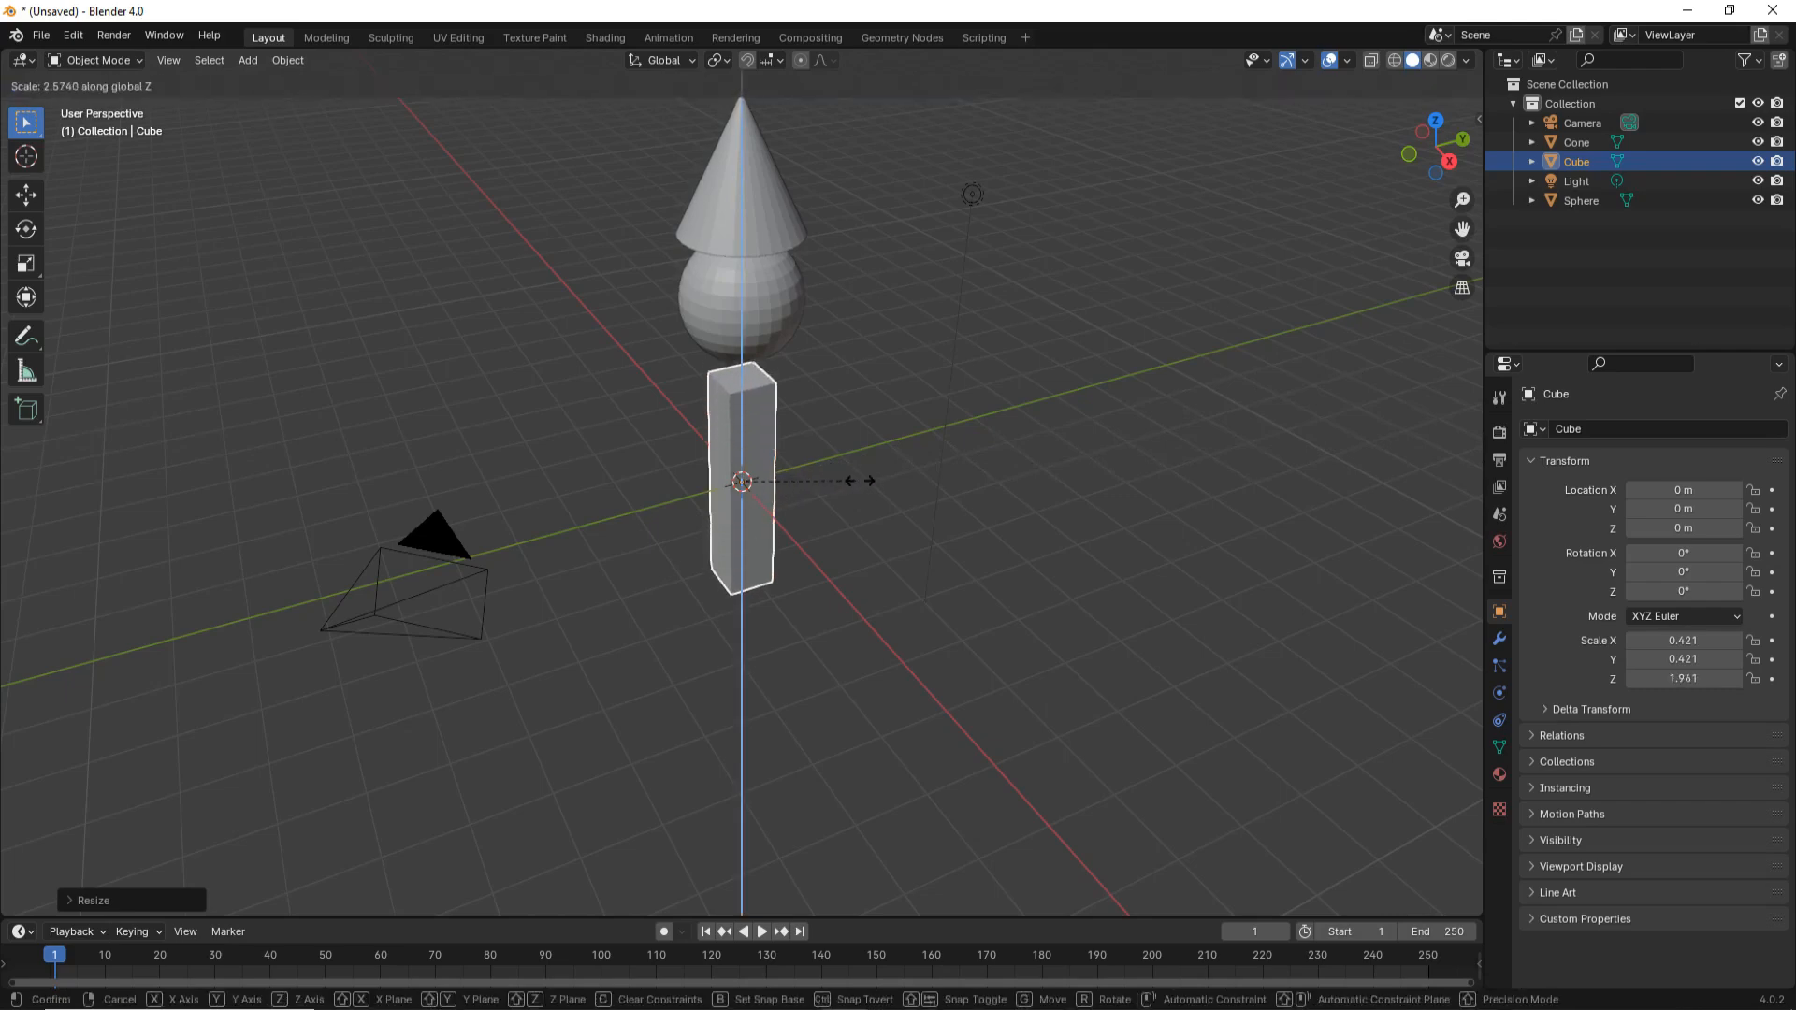
click(903, 481)
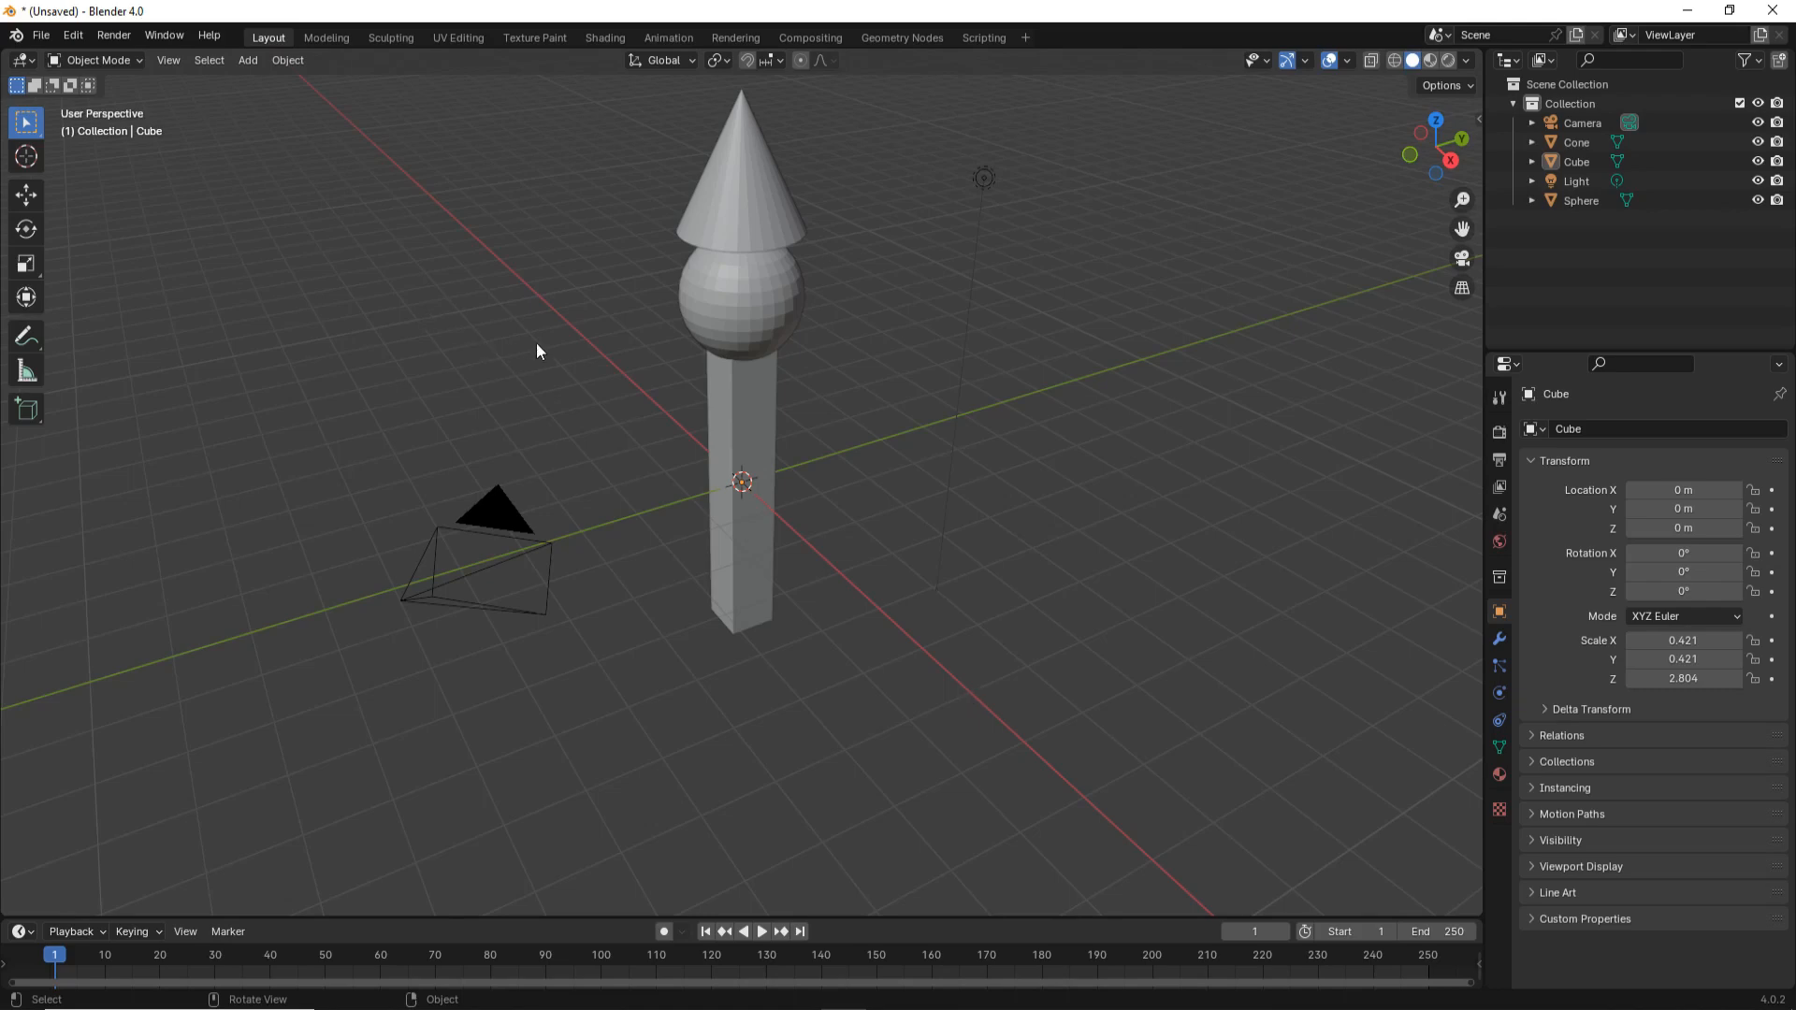
Add a second cube at the world origin and shape it into a bar scaled about 1.2 along X and 0.36 along Y and Z.
middle_drag(867, 642, 999, 652)
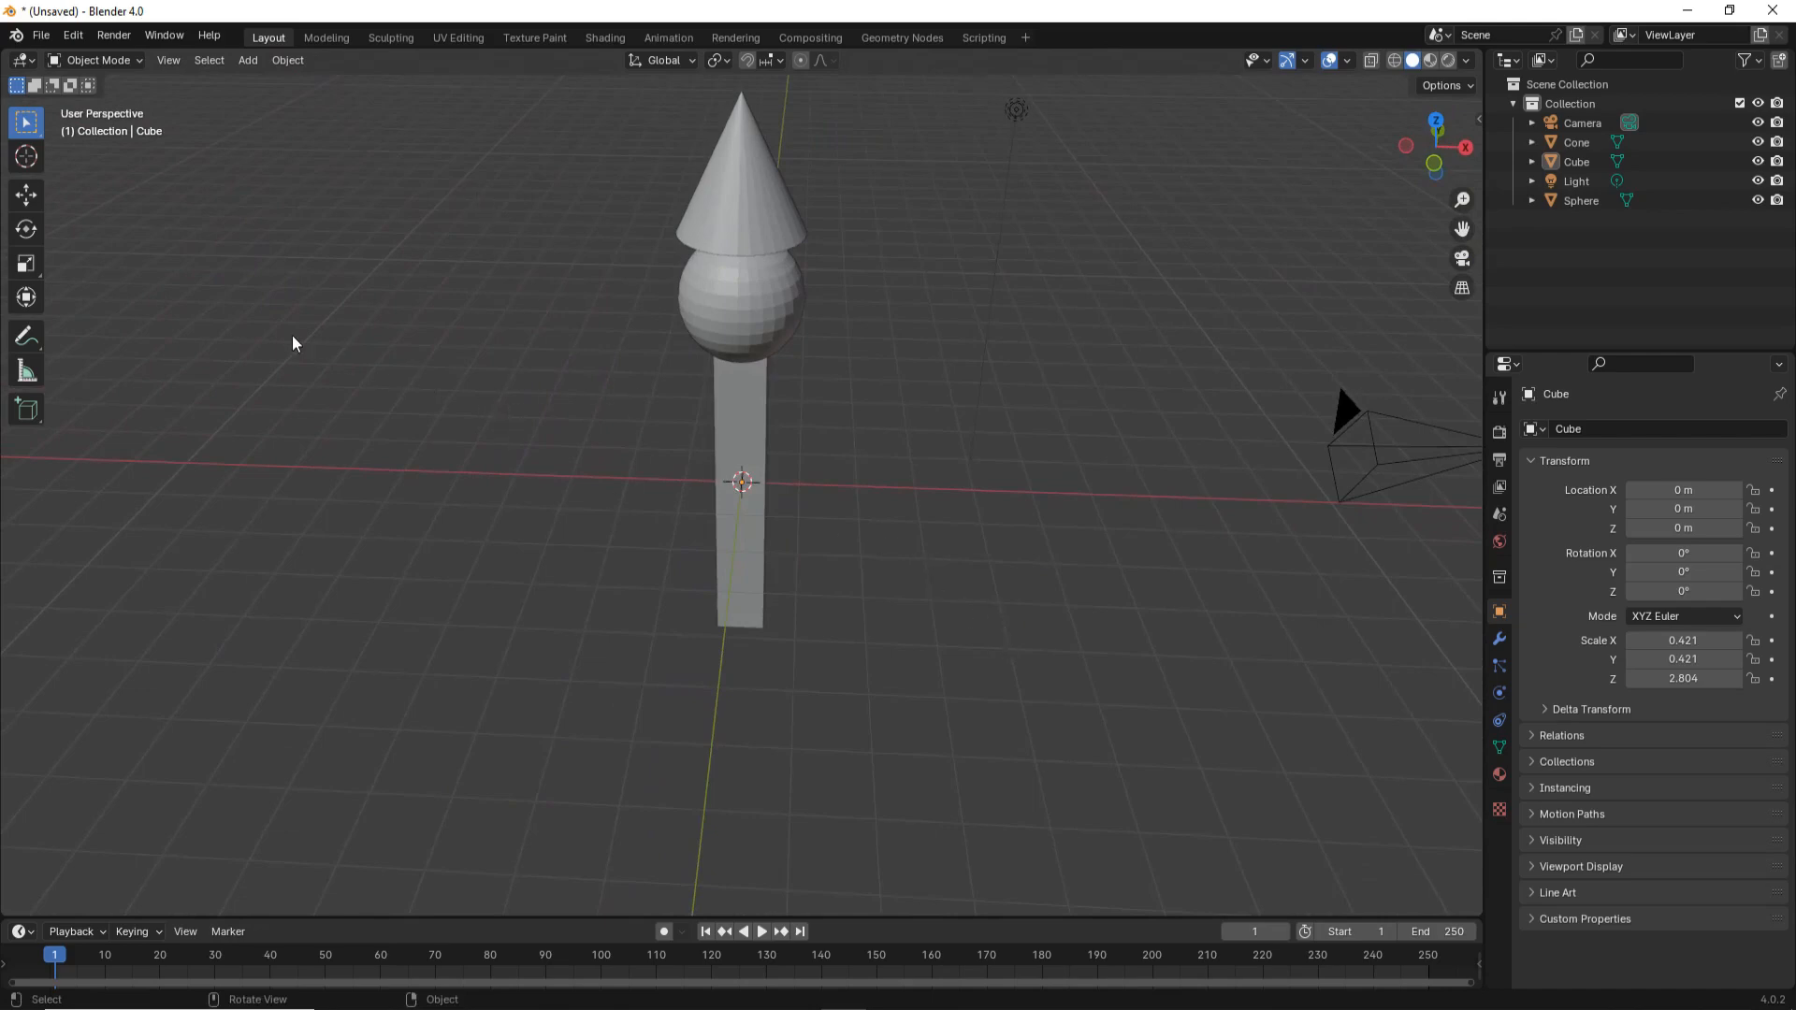
click(248, 60)
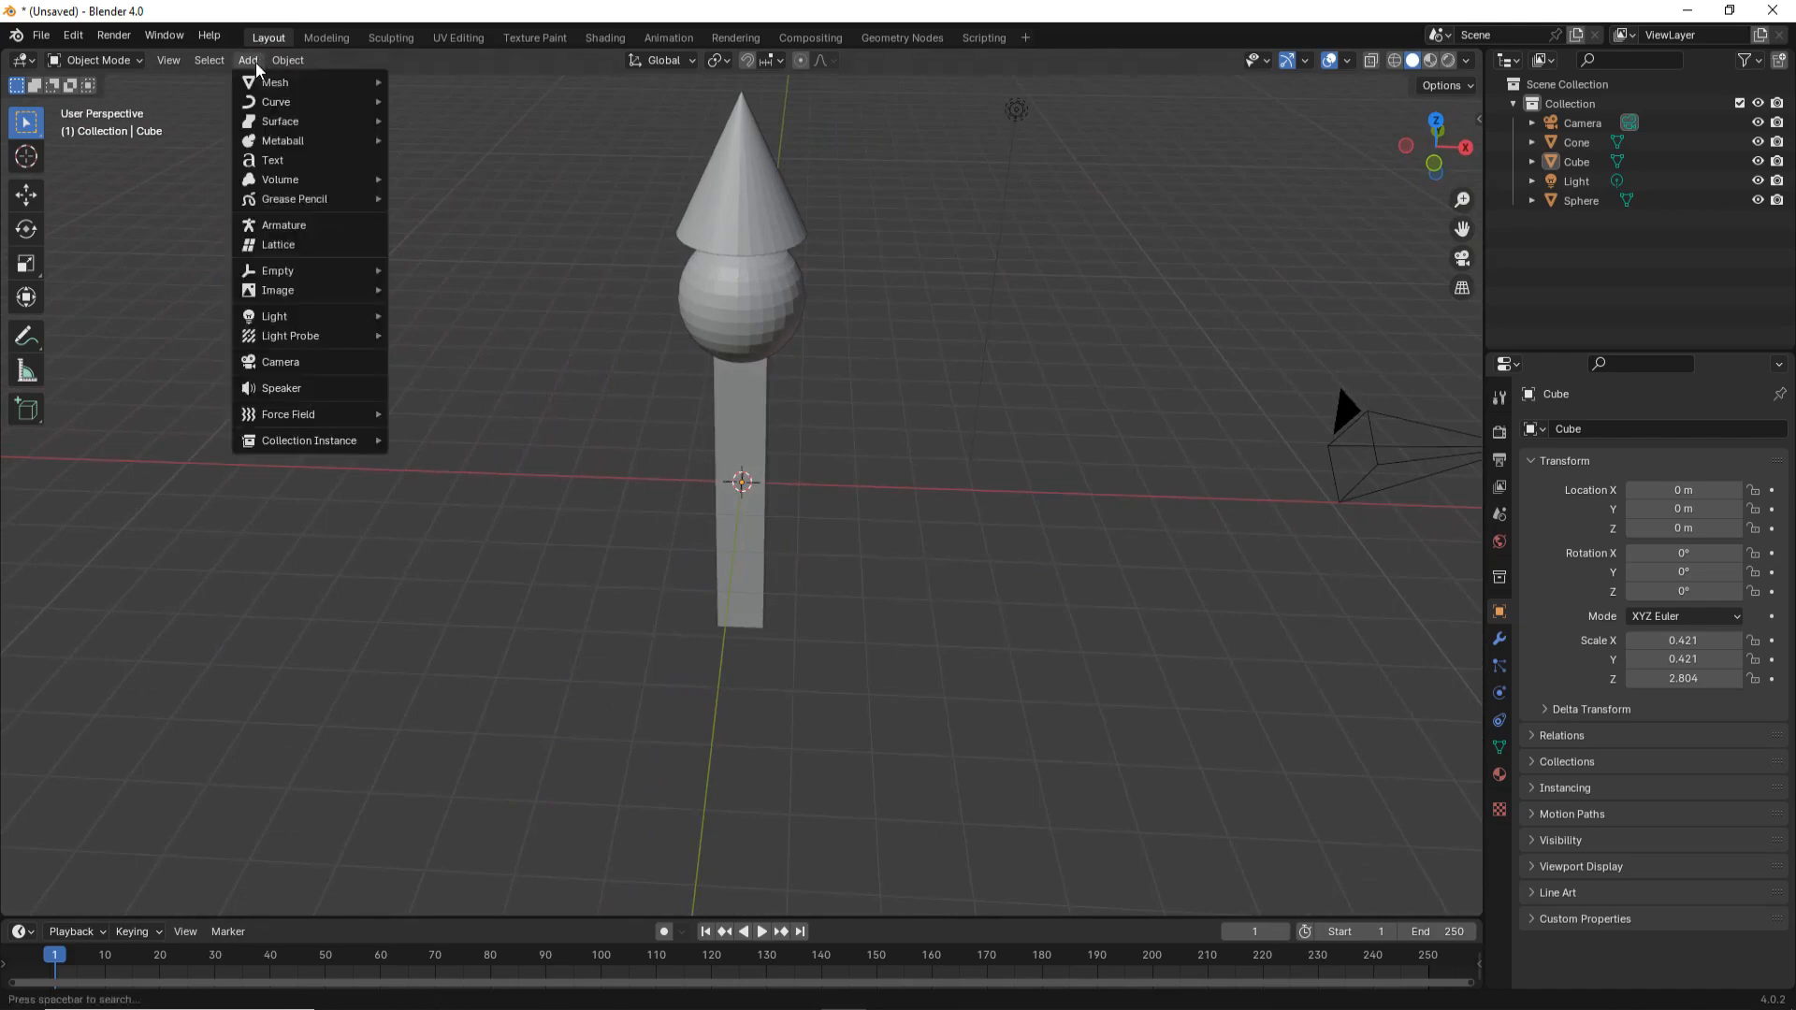
mouse_move(264, 84)
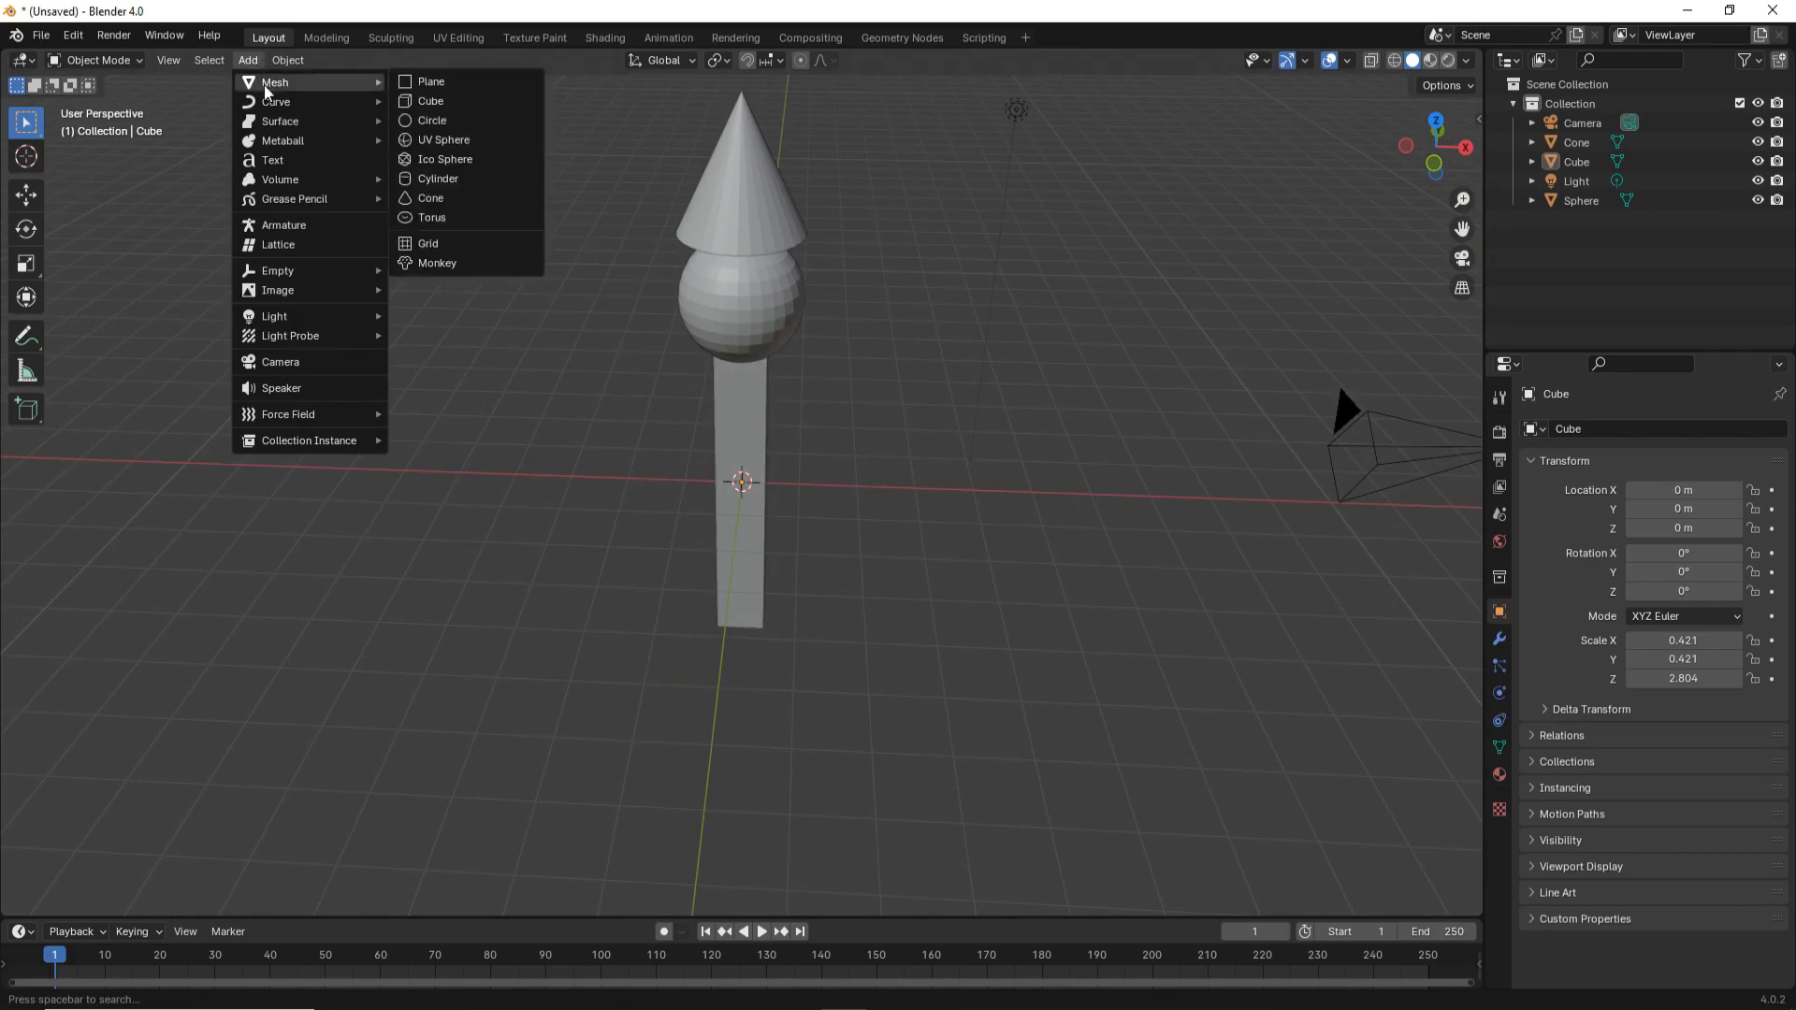
click(431, 102)
key(s)
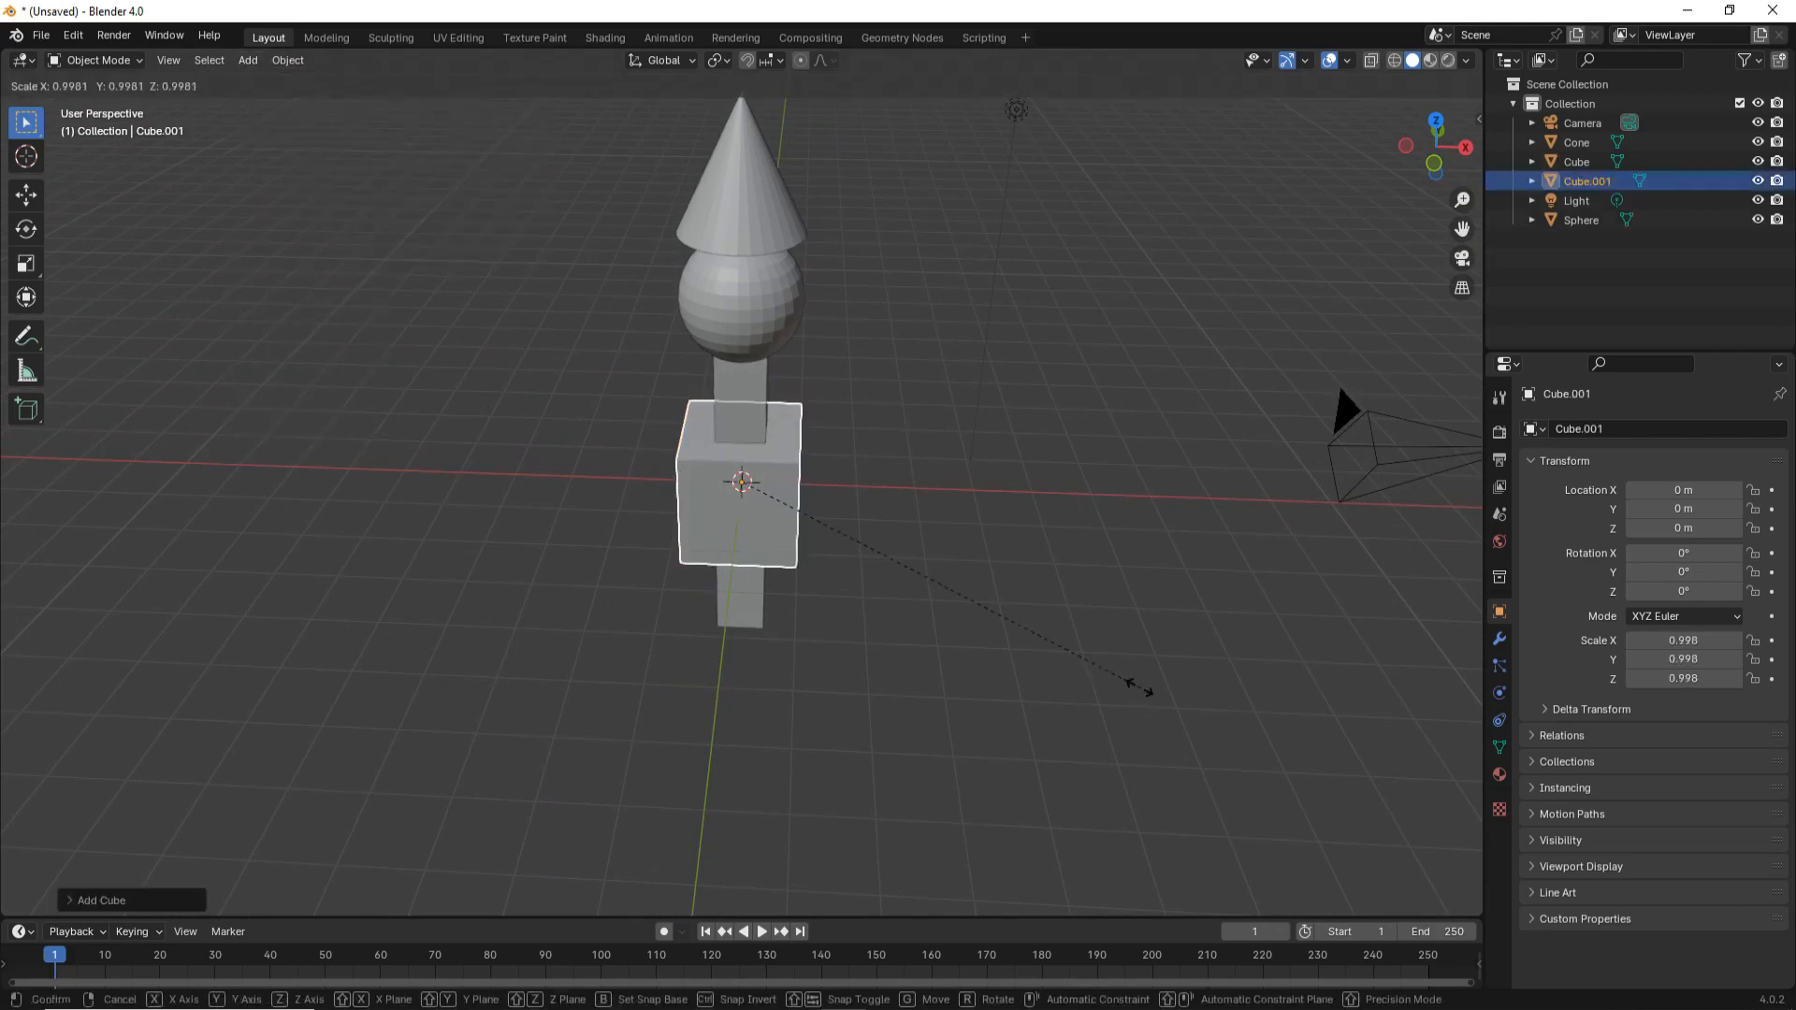
click(886, 552)
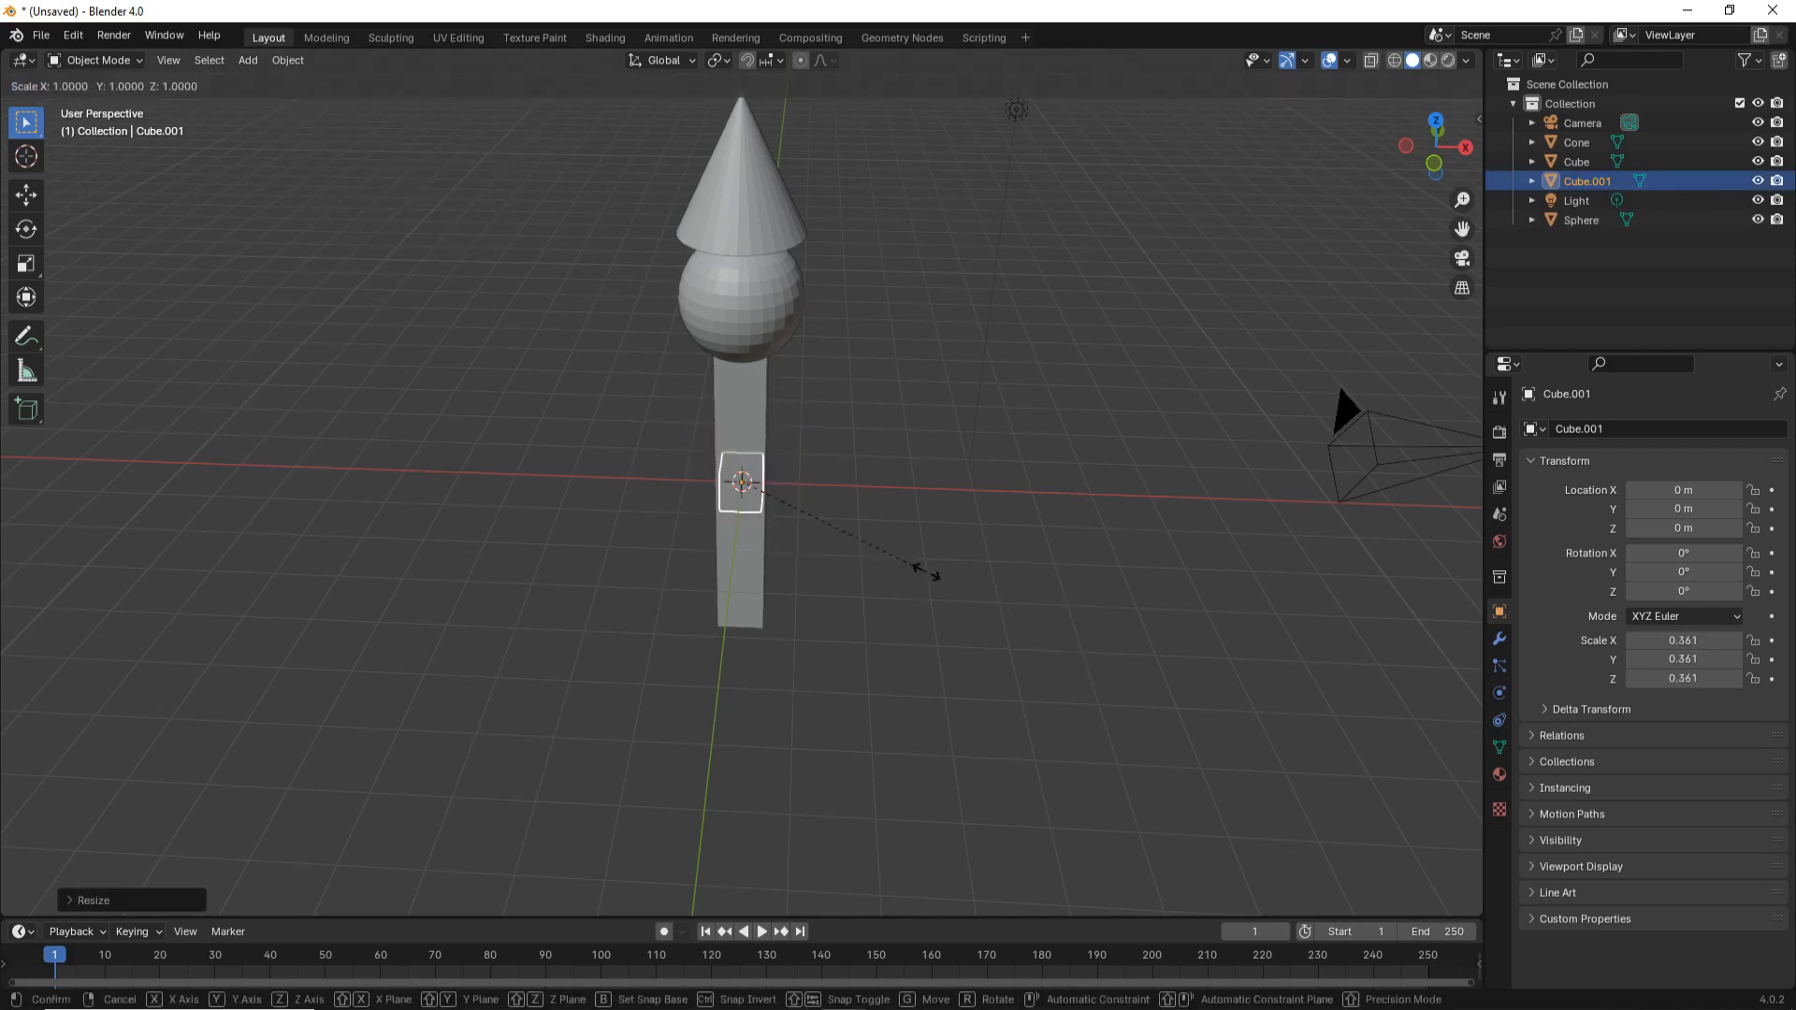
key(x)
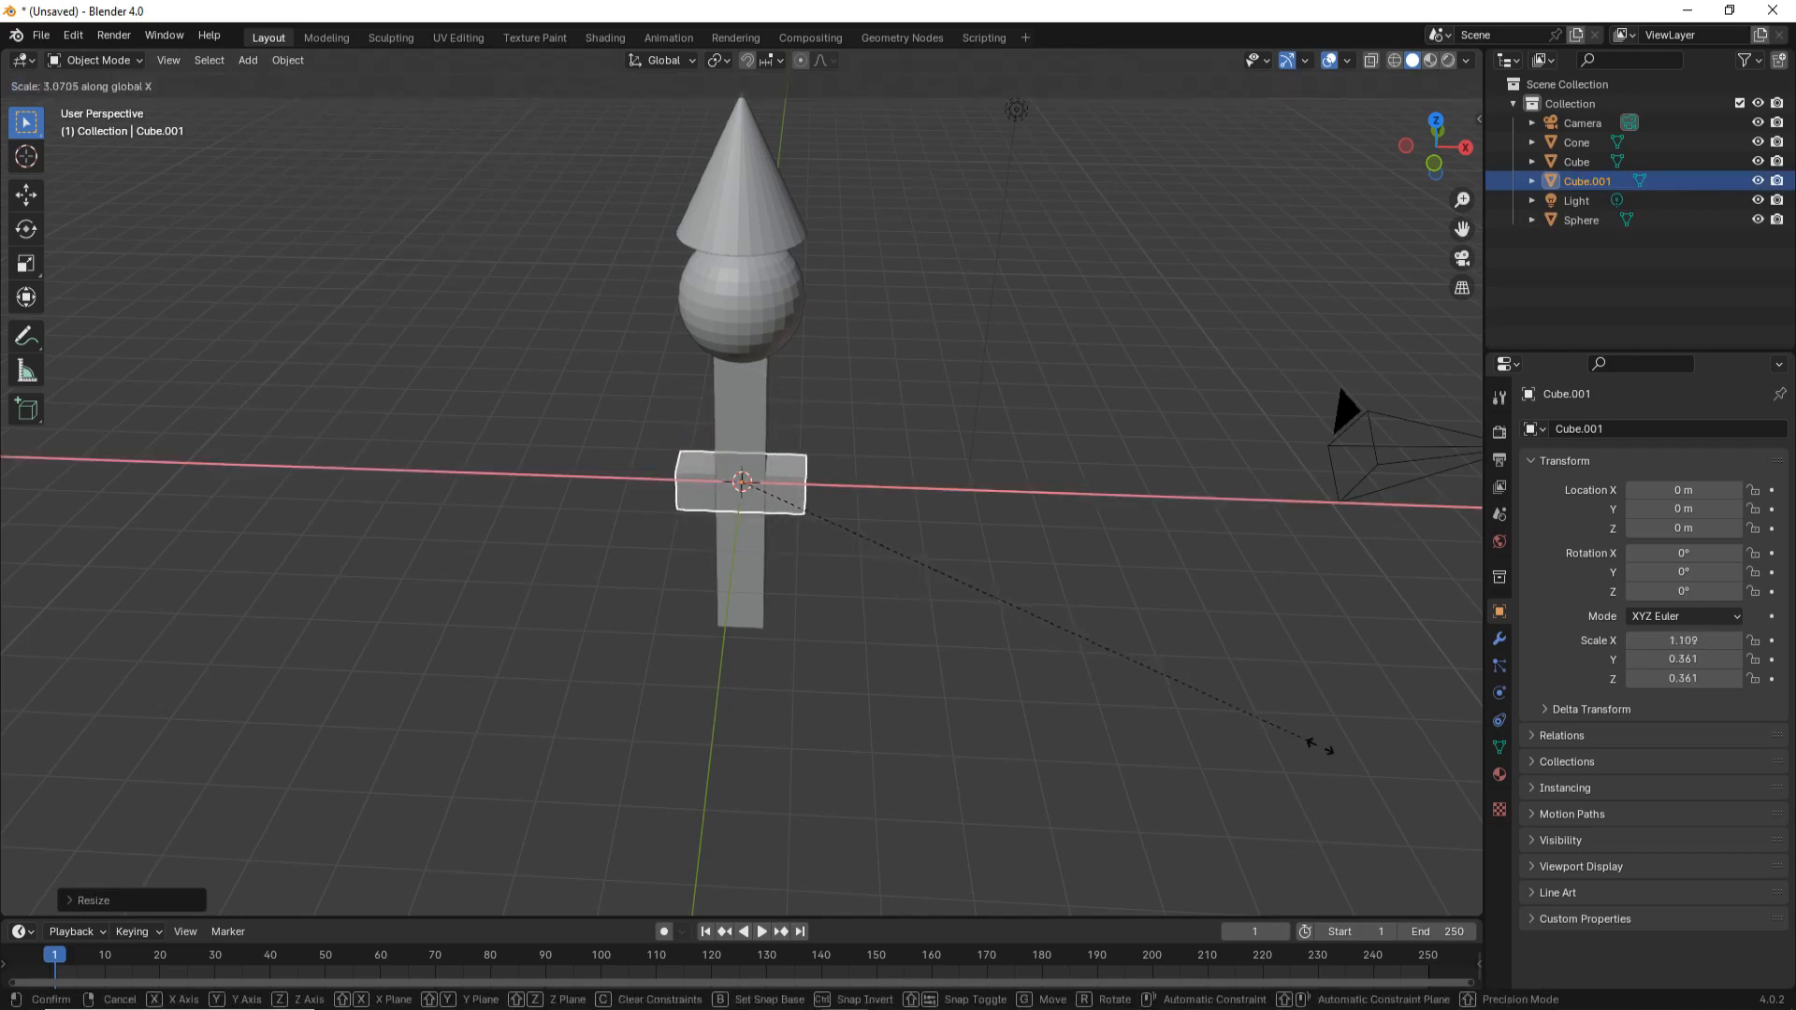
click(1363, 763)
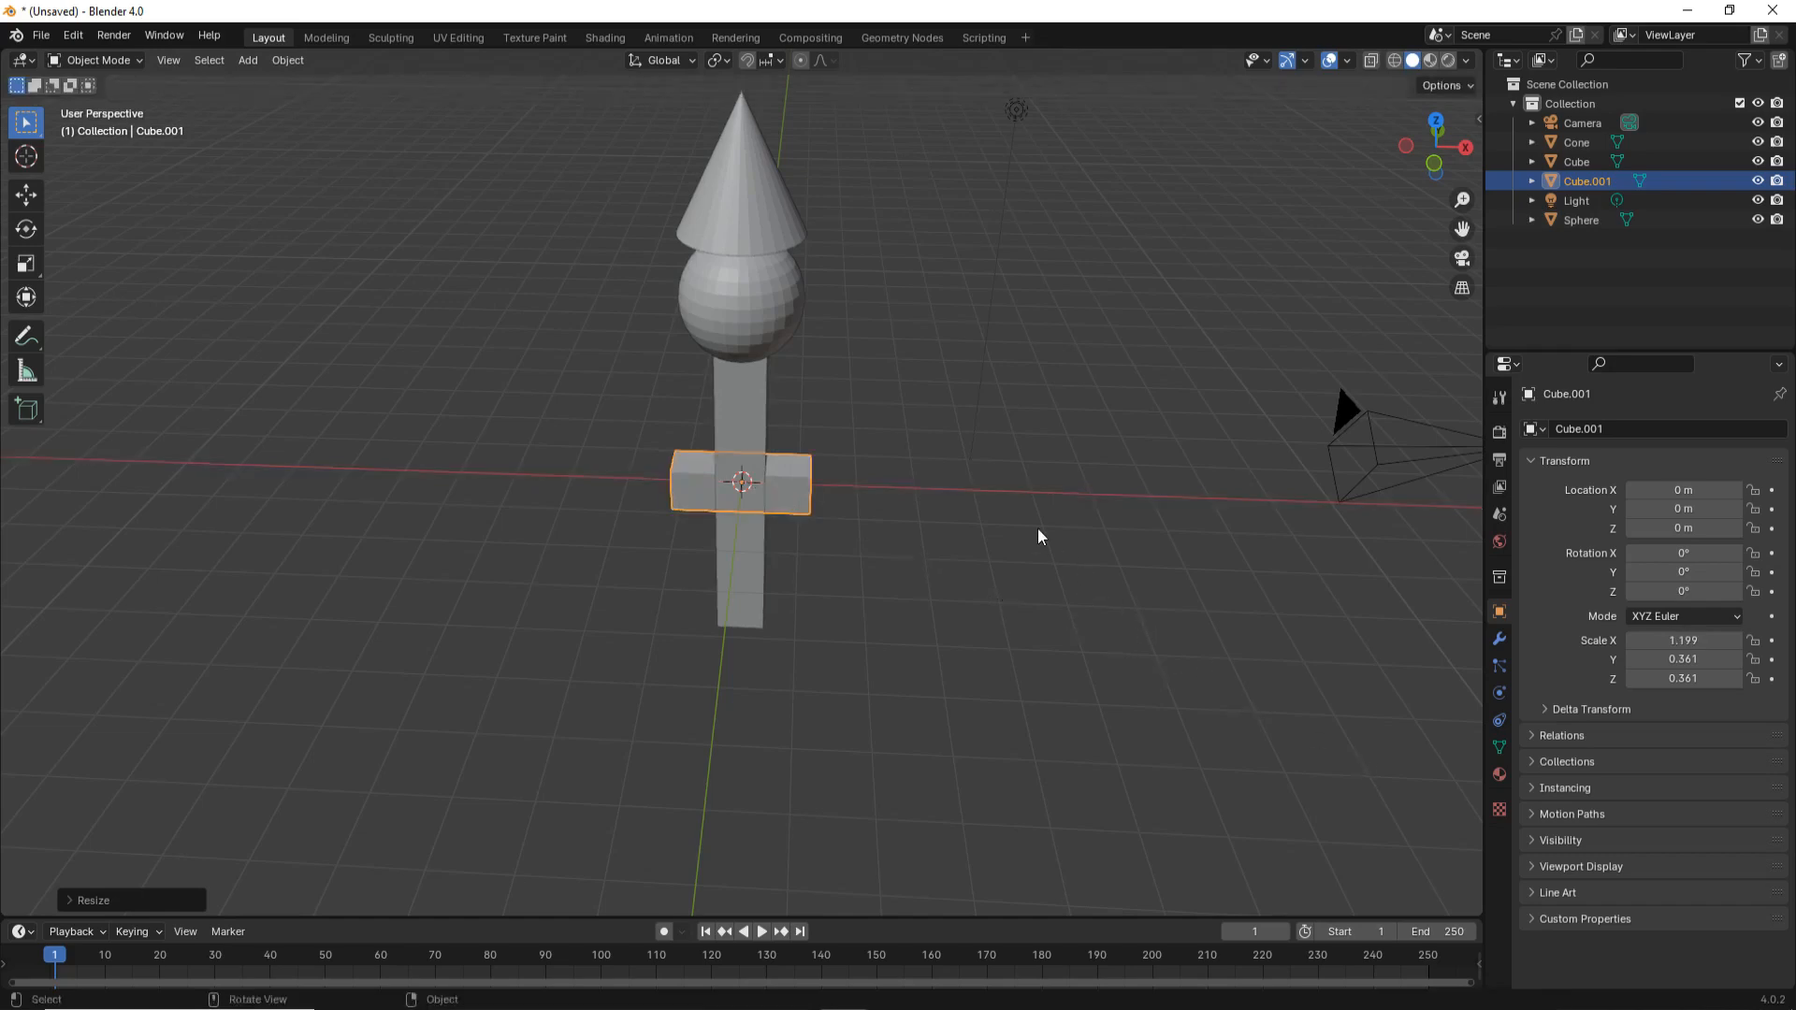
Move the bar up to about Z 1.79 m and sideways along X to about -1.01 m, so it sticks out as an arm.
key(g)
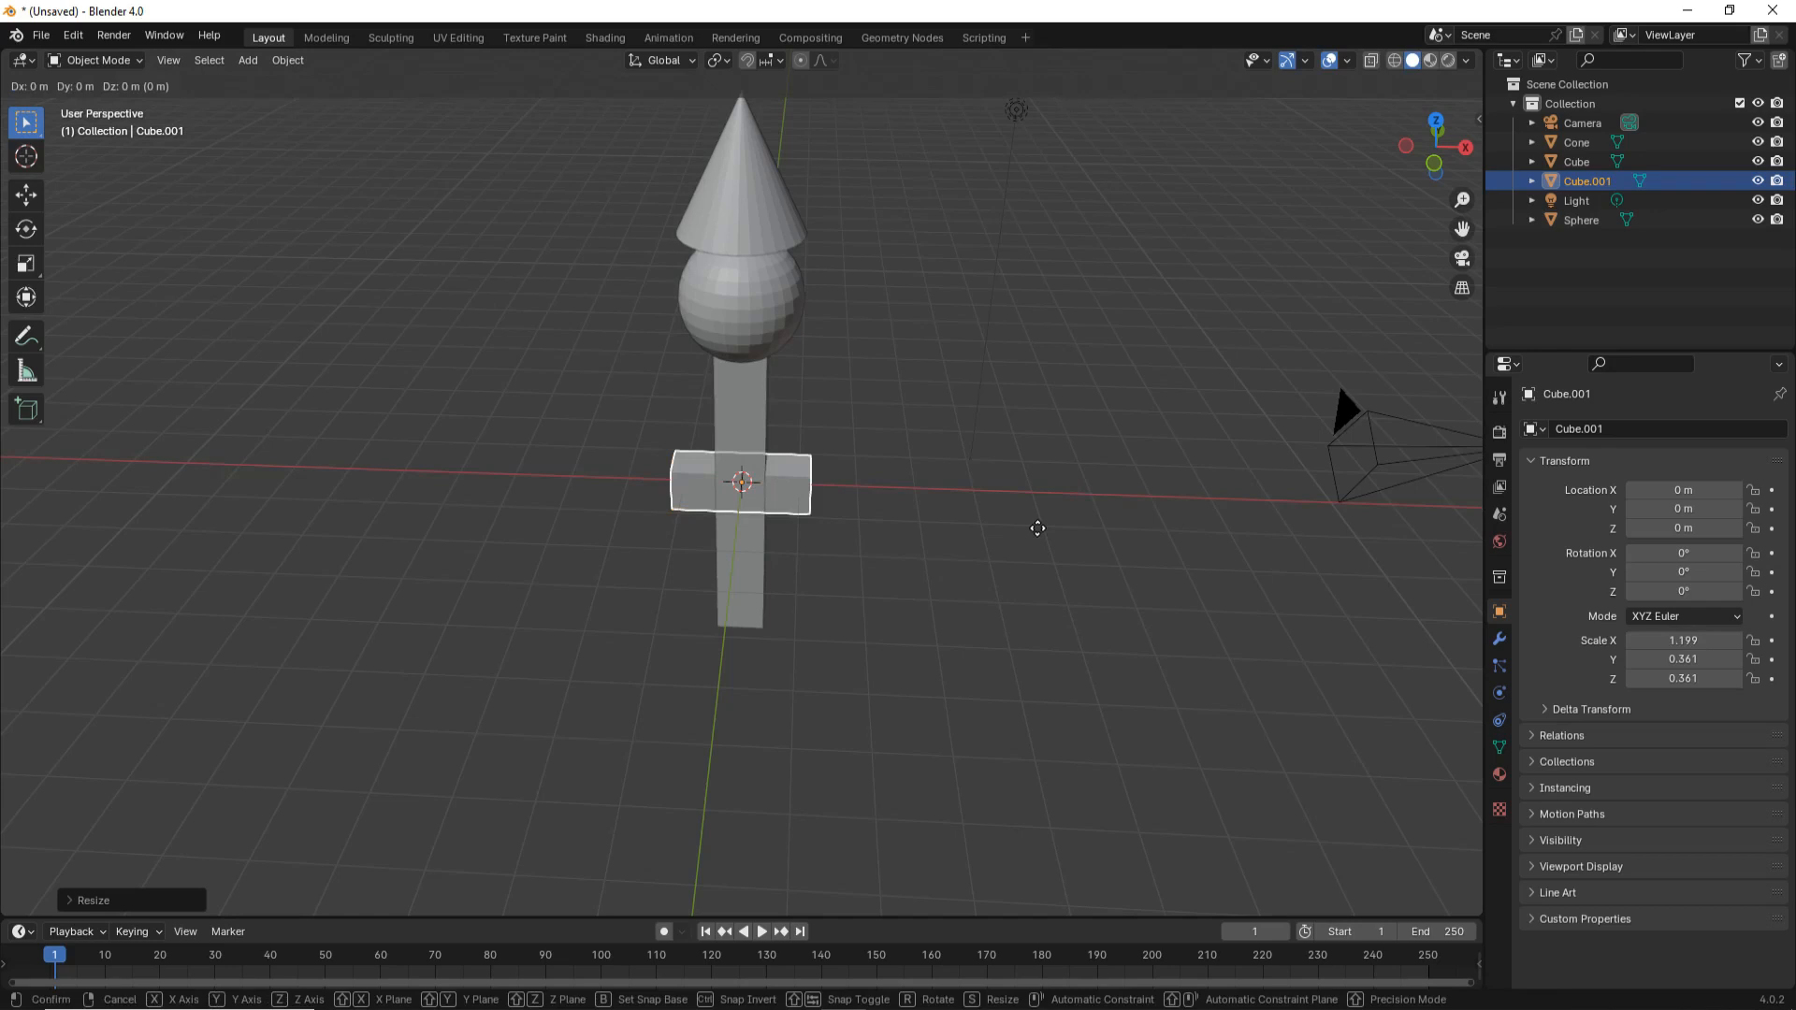
key(z)
click(1051, 434)
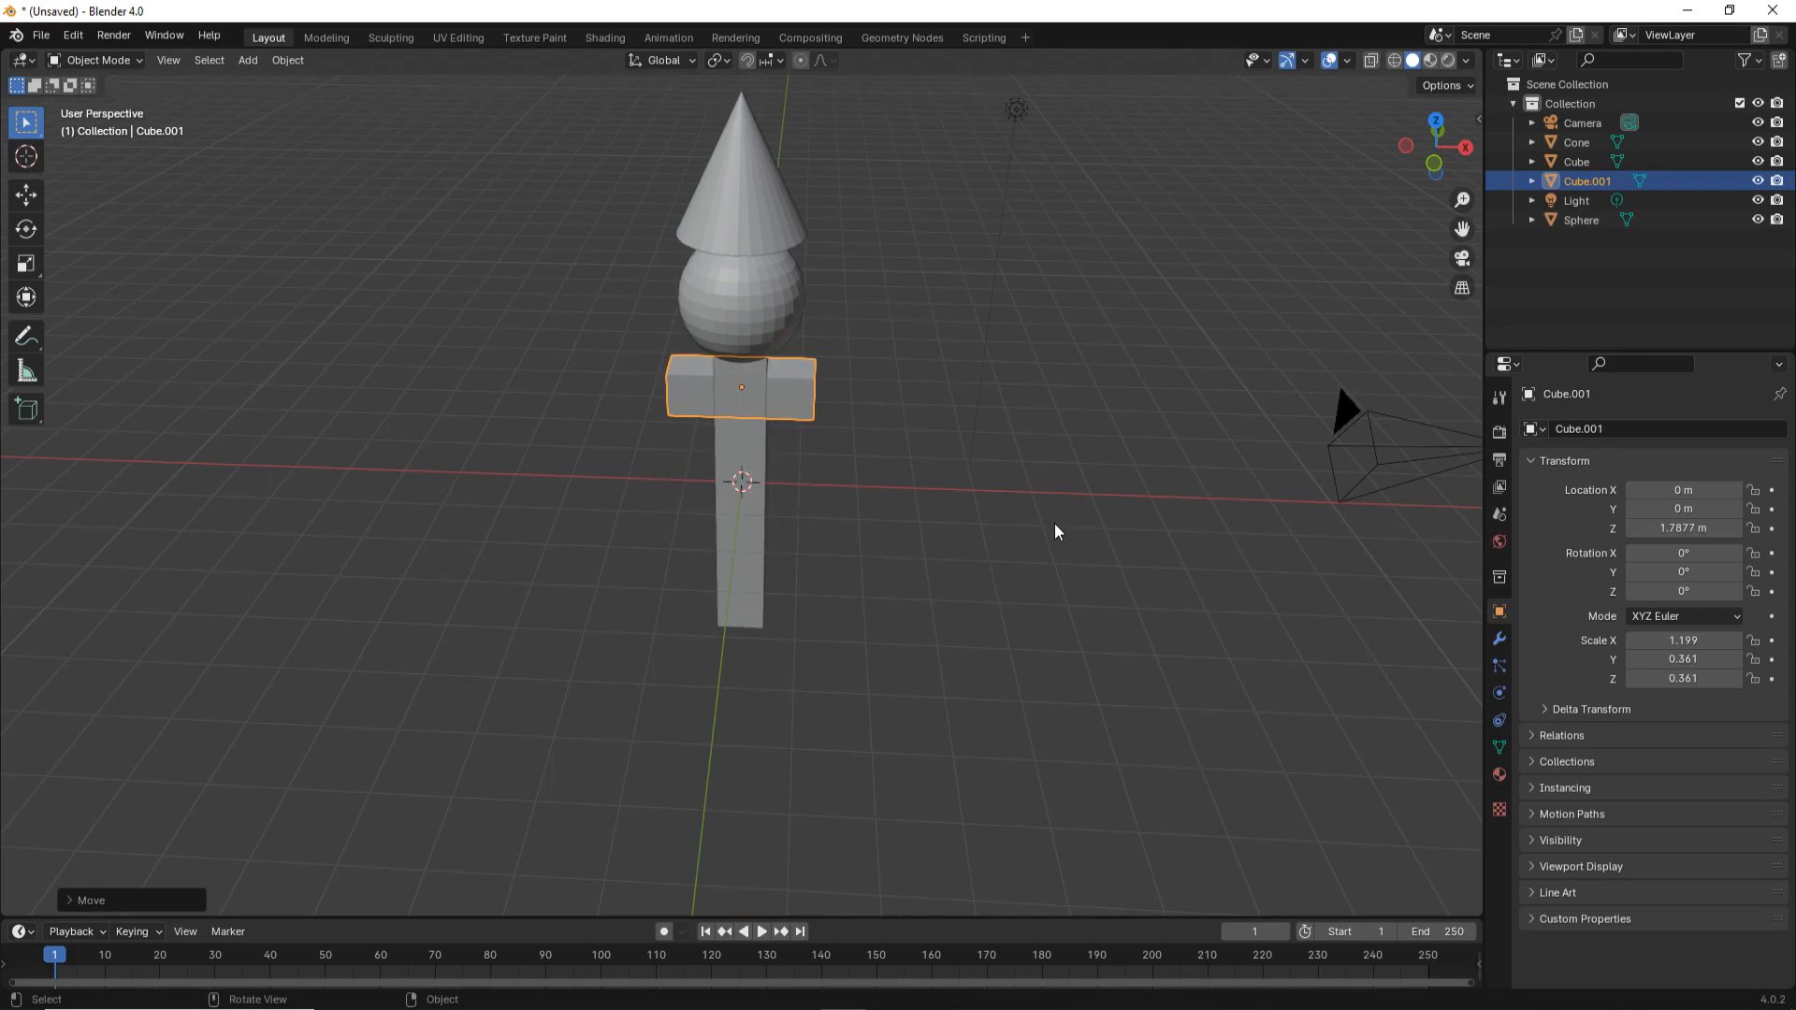
key(g)
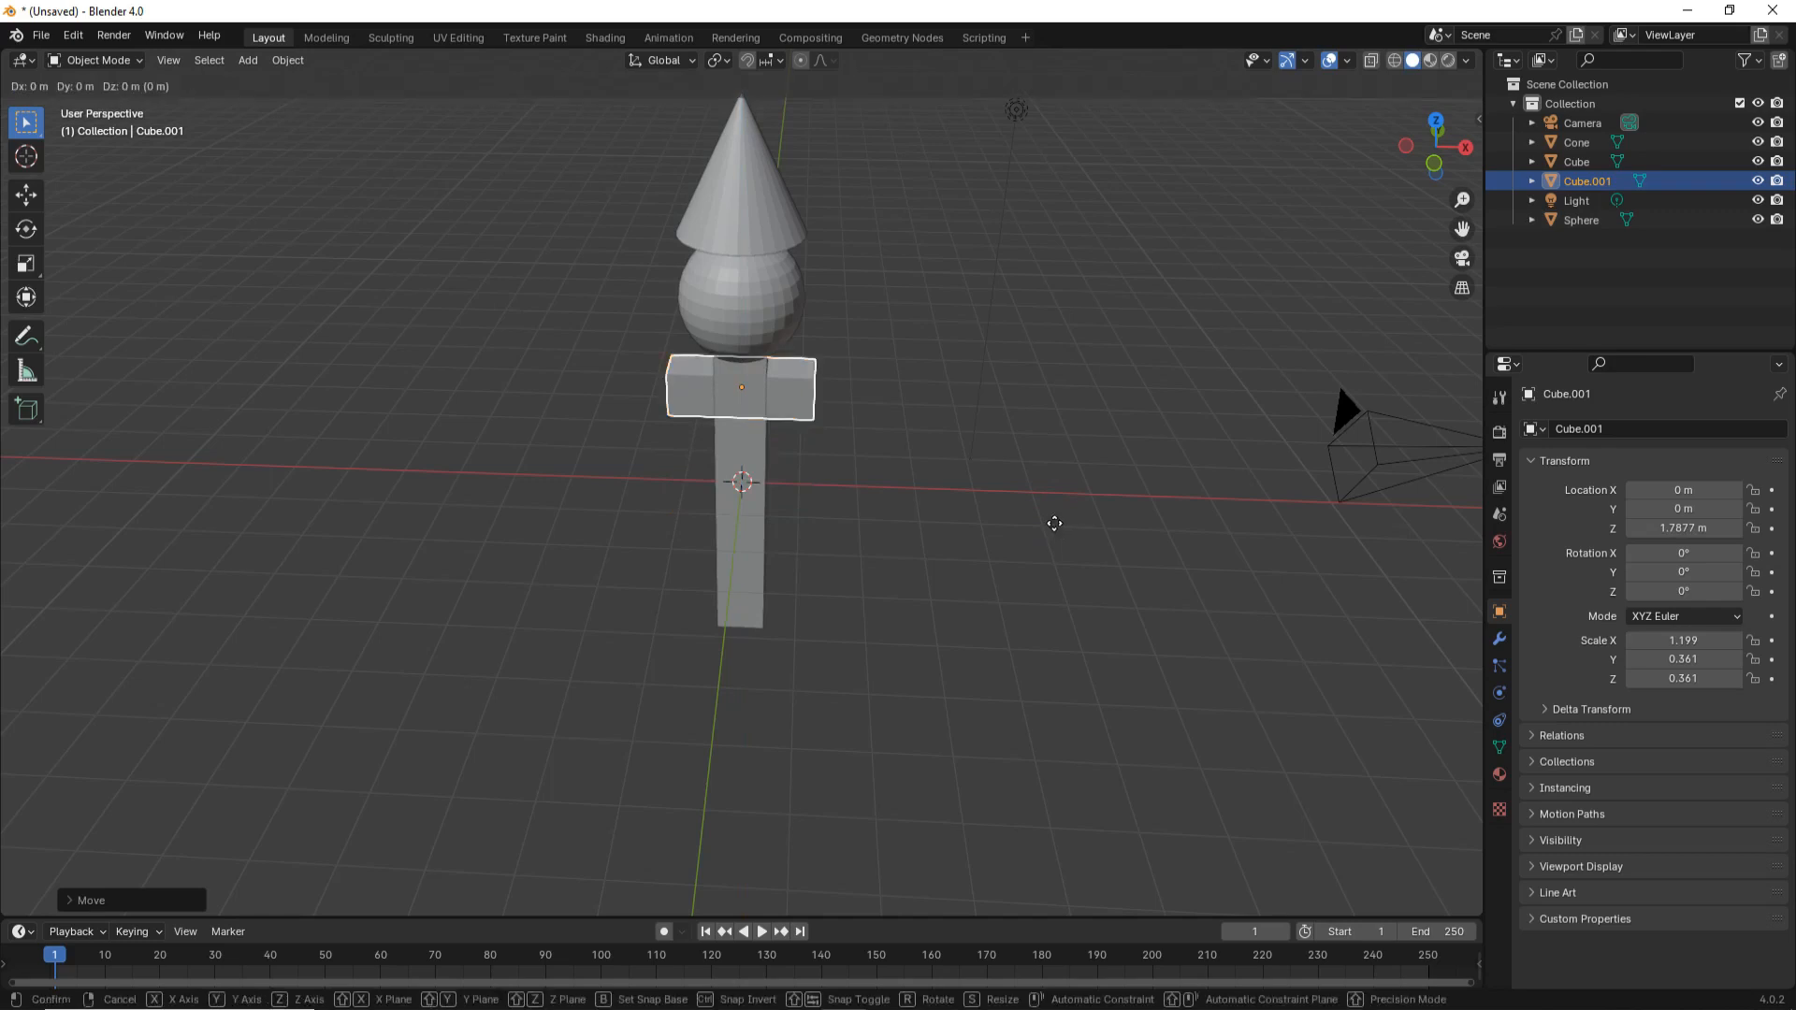
key(x)
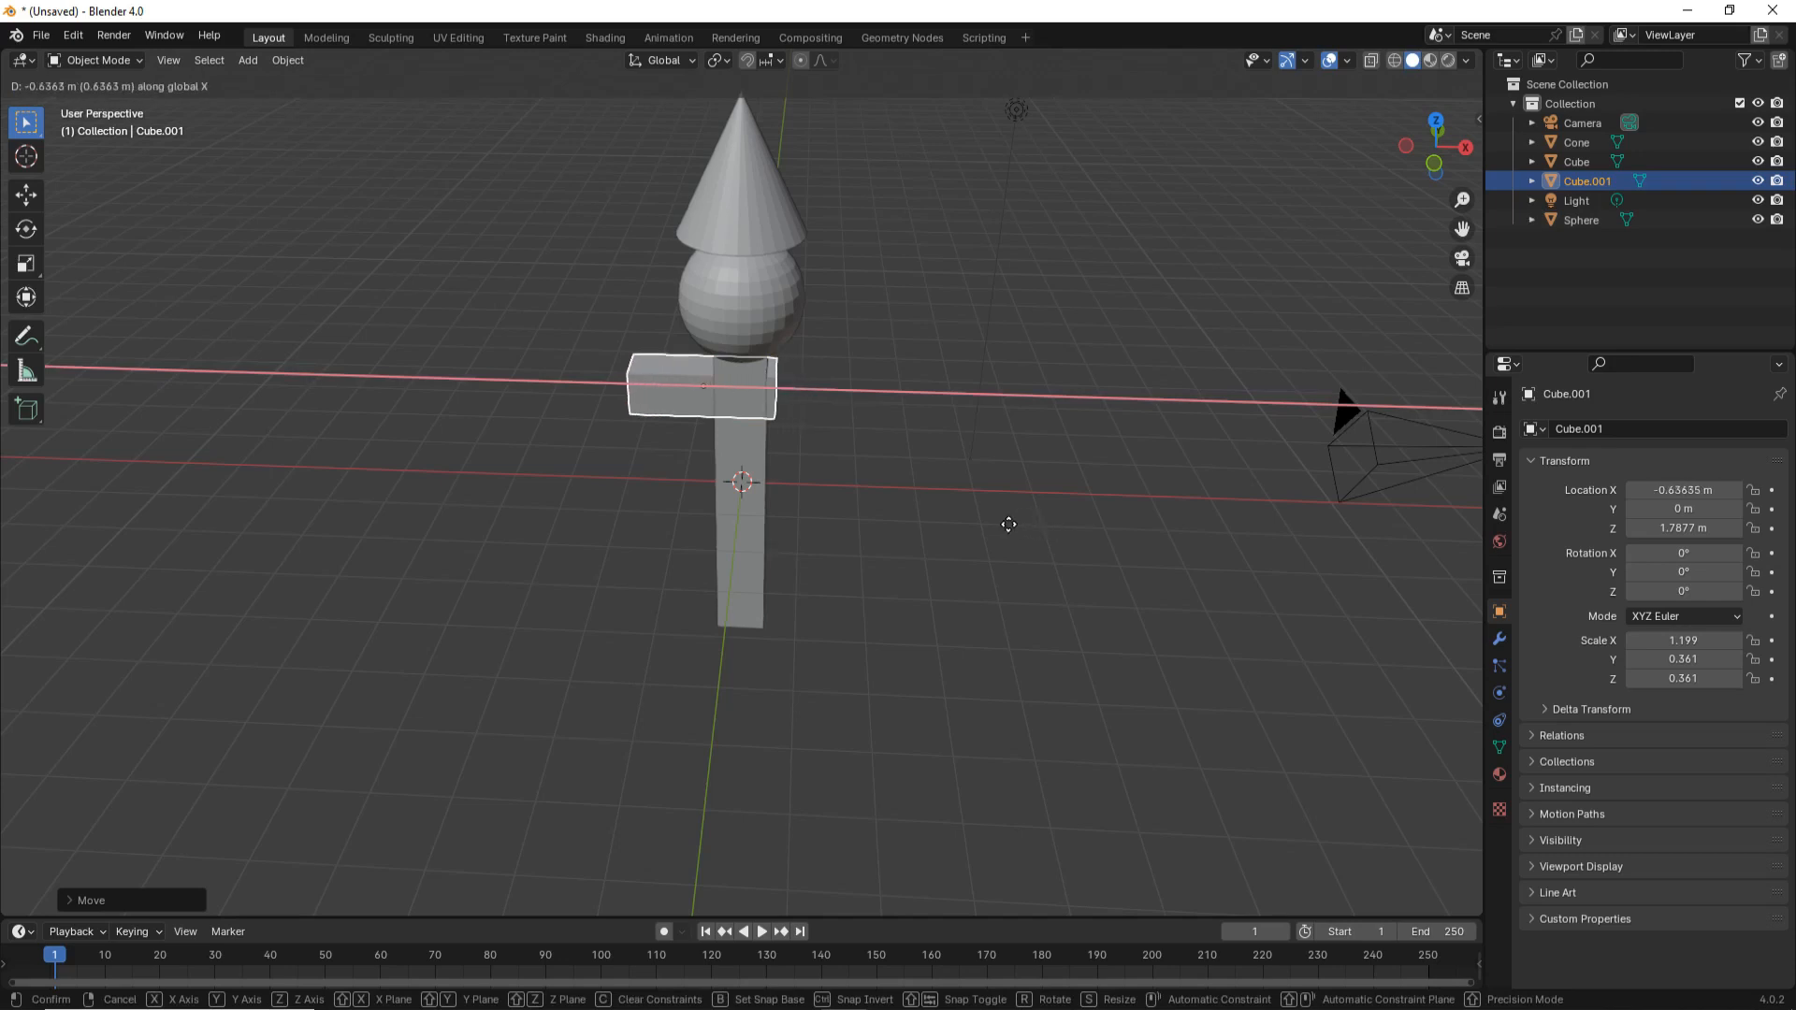
click(994, 532)
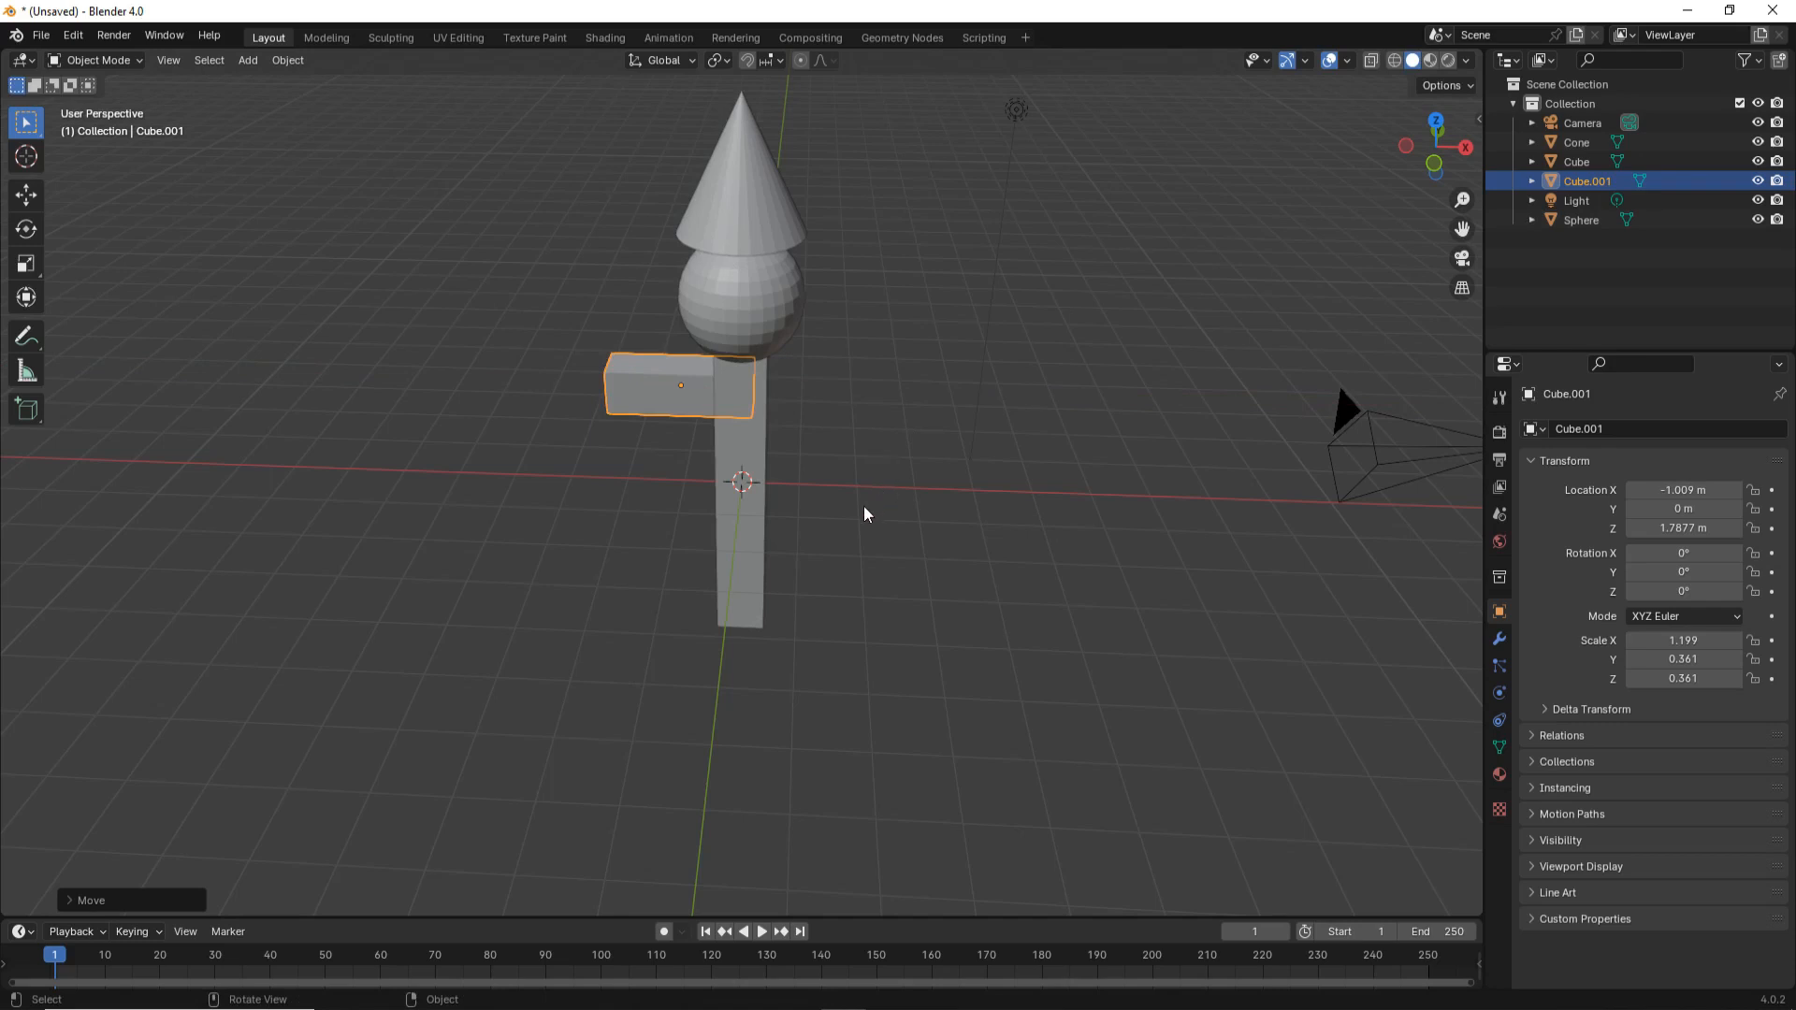
Rotate the arm about 23.4° around the global Y axis so its outer end points upward.
key(r)
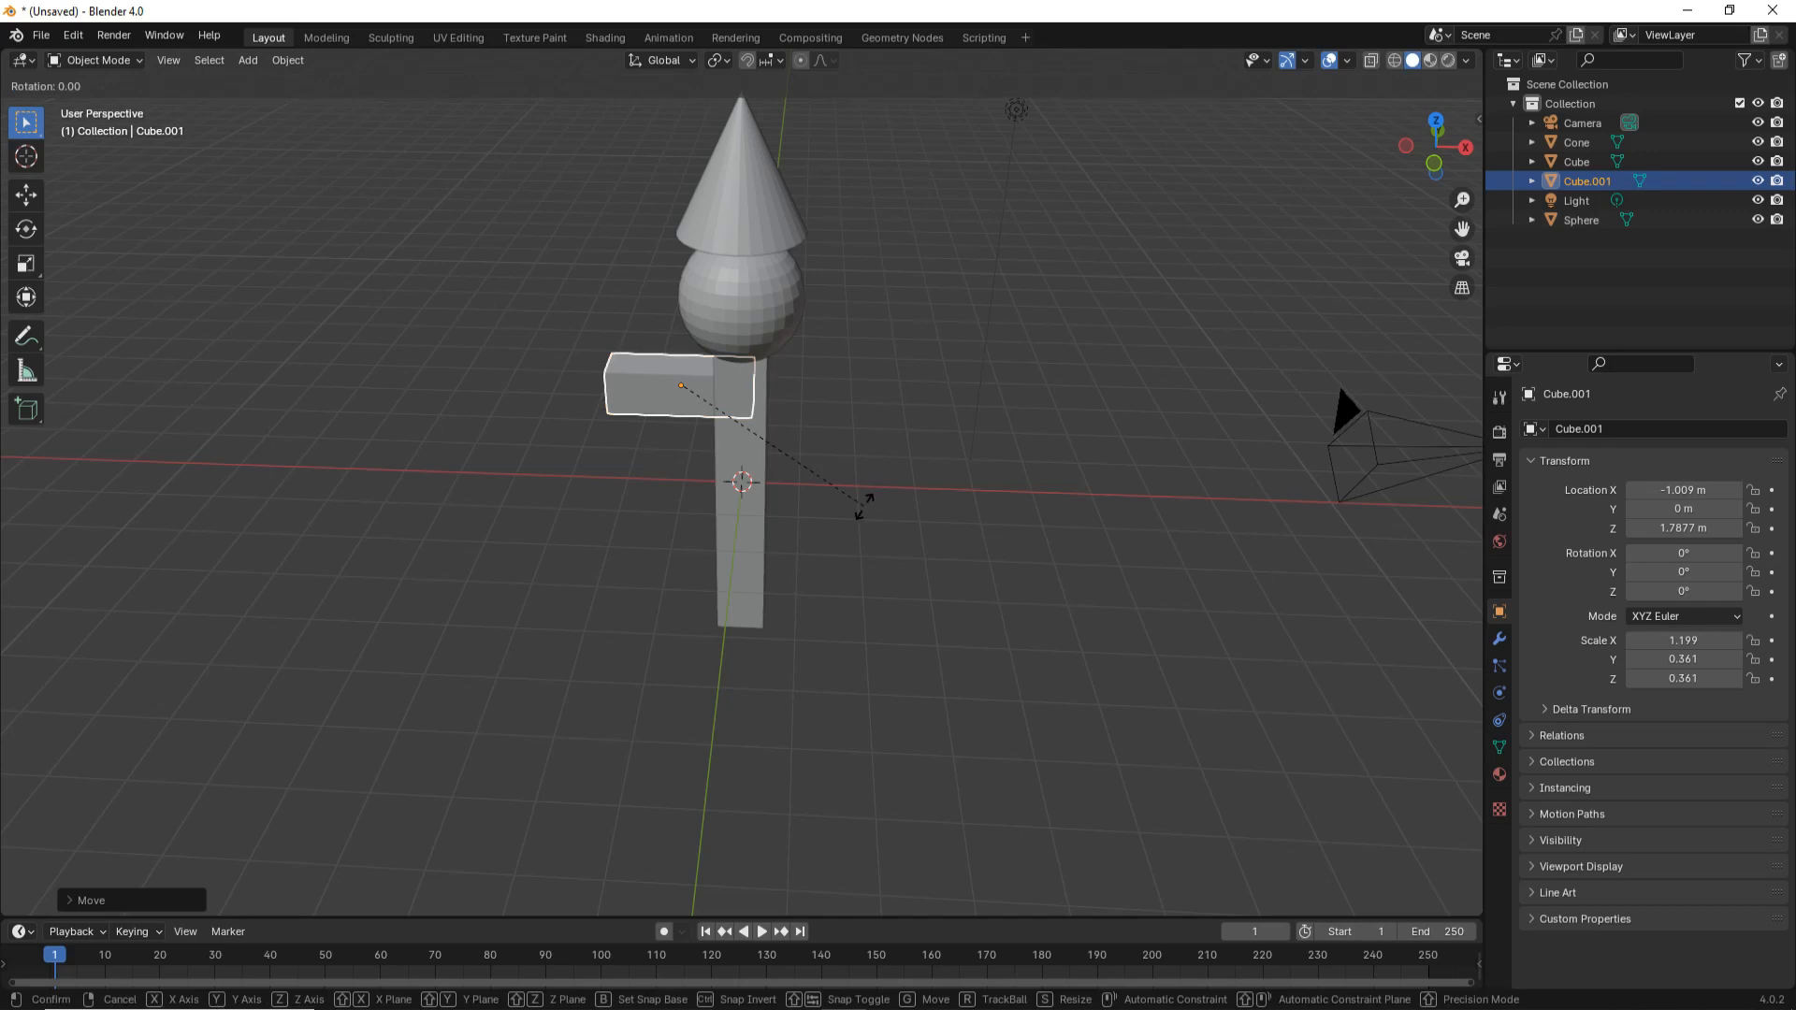
key(y)
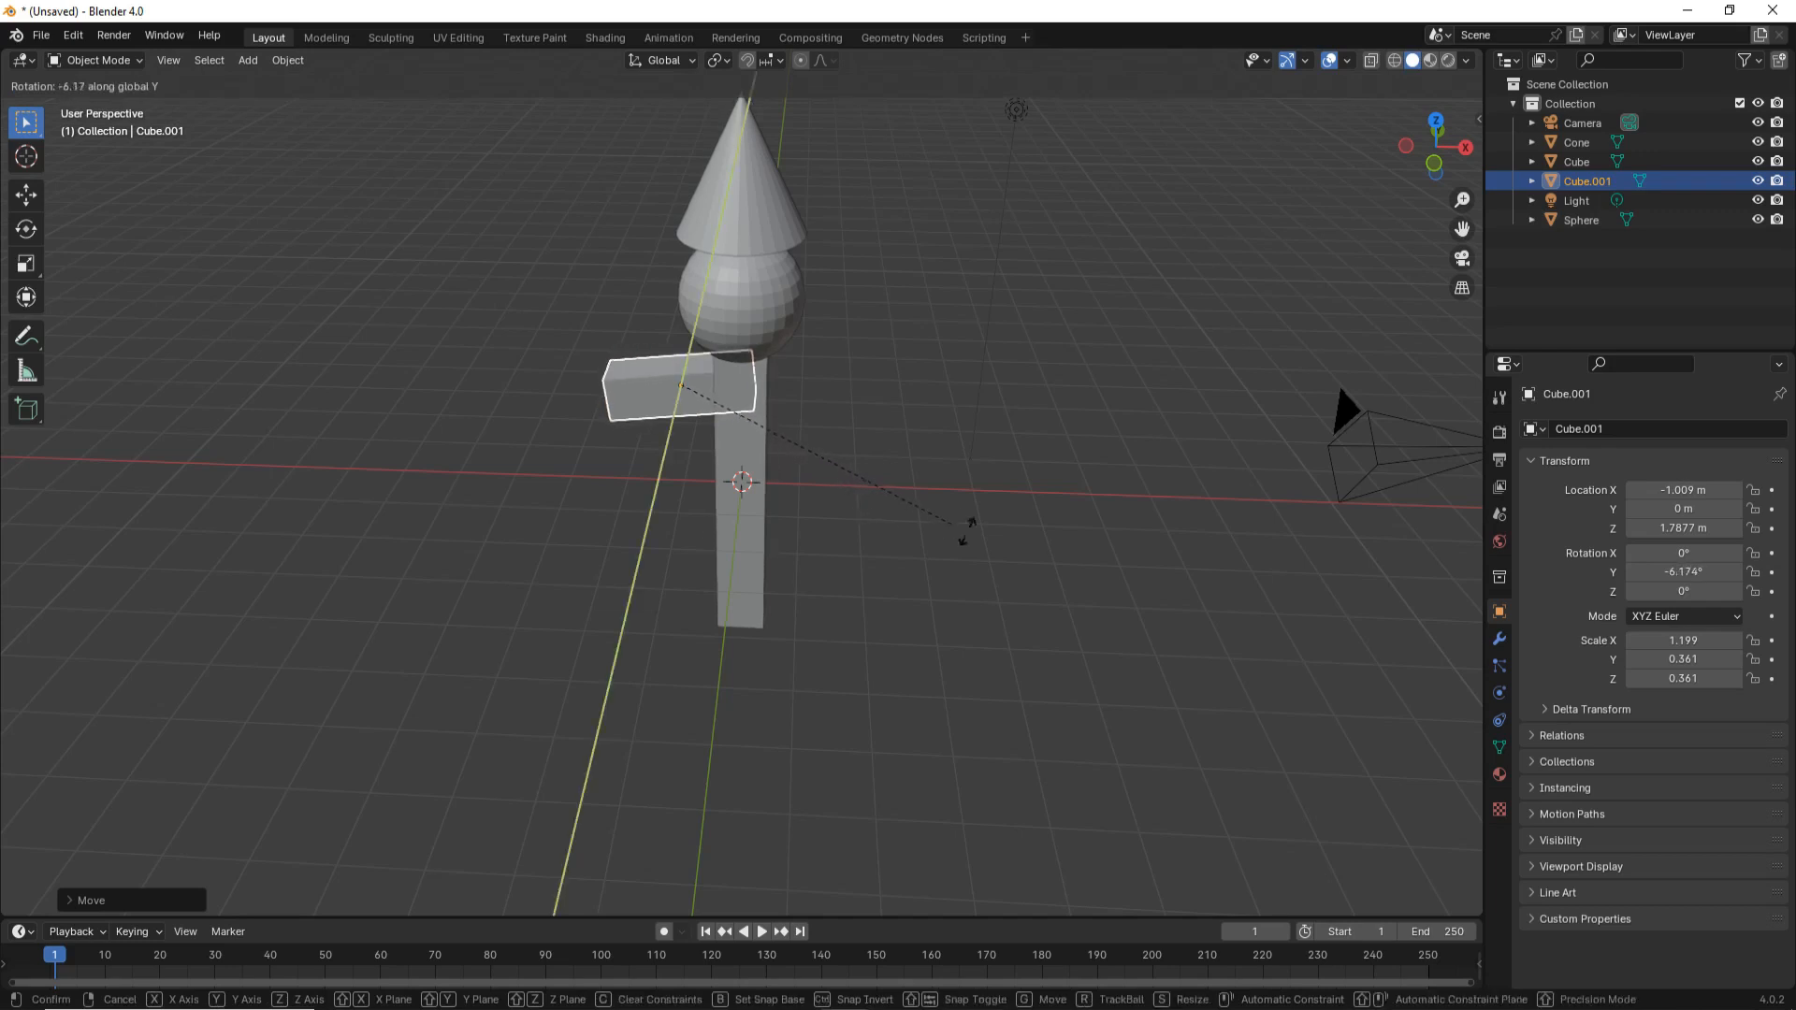
click(712, 433)
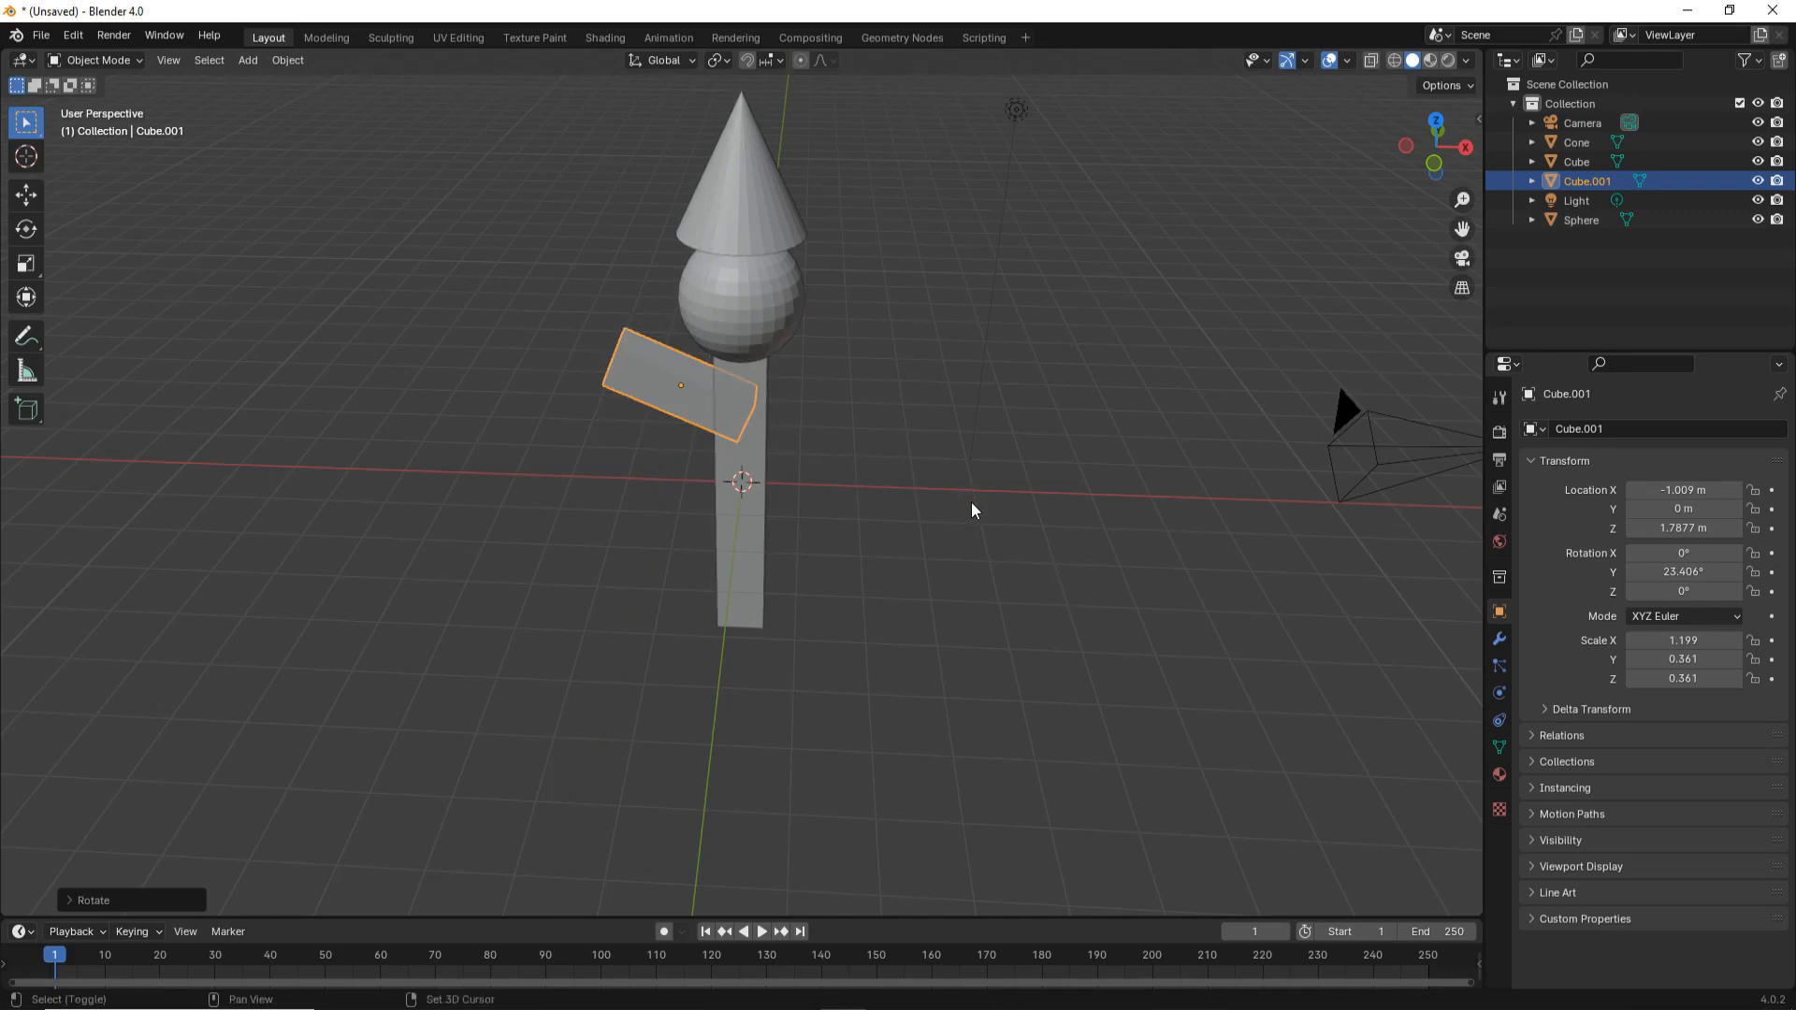
Duplicate the arm to the body's opposite side at about X 1.21 m and rotate the copy about -182° around global Z to mirror the first.
key(shift+d)
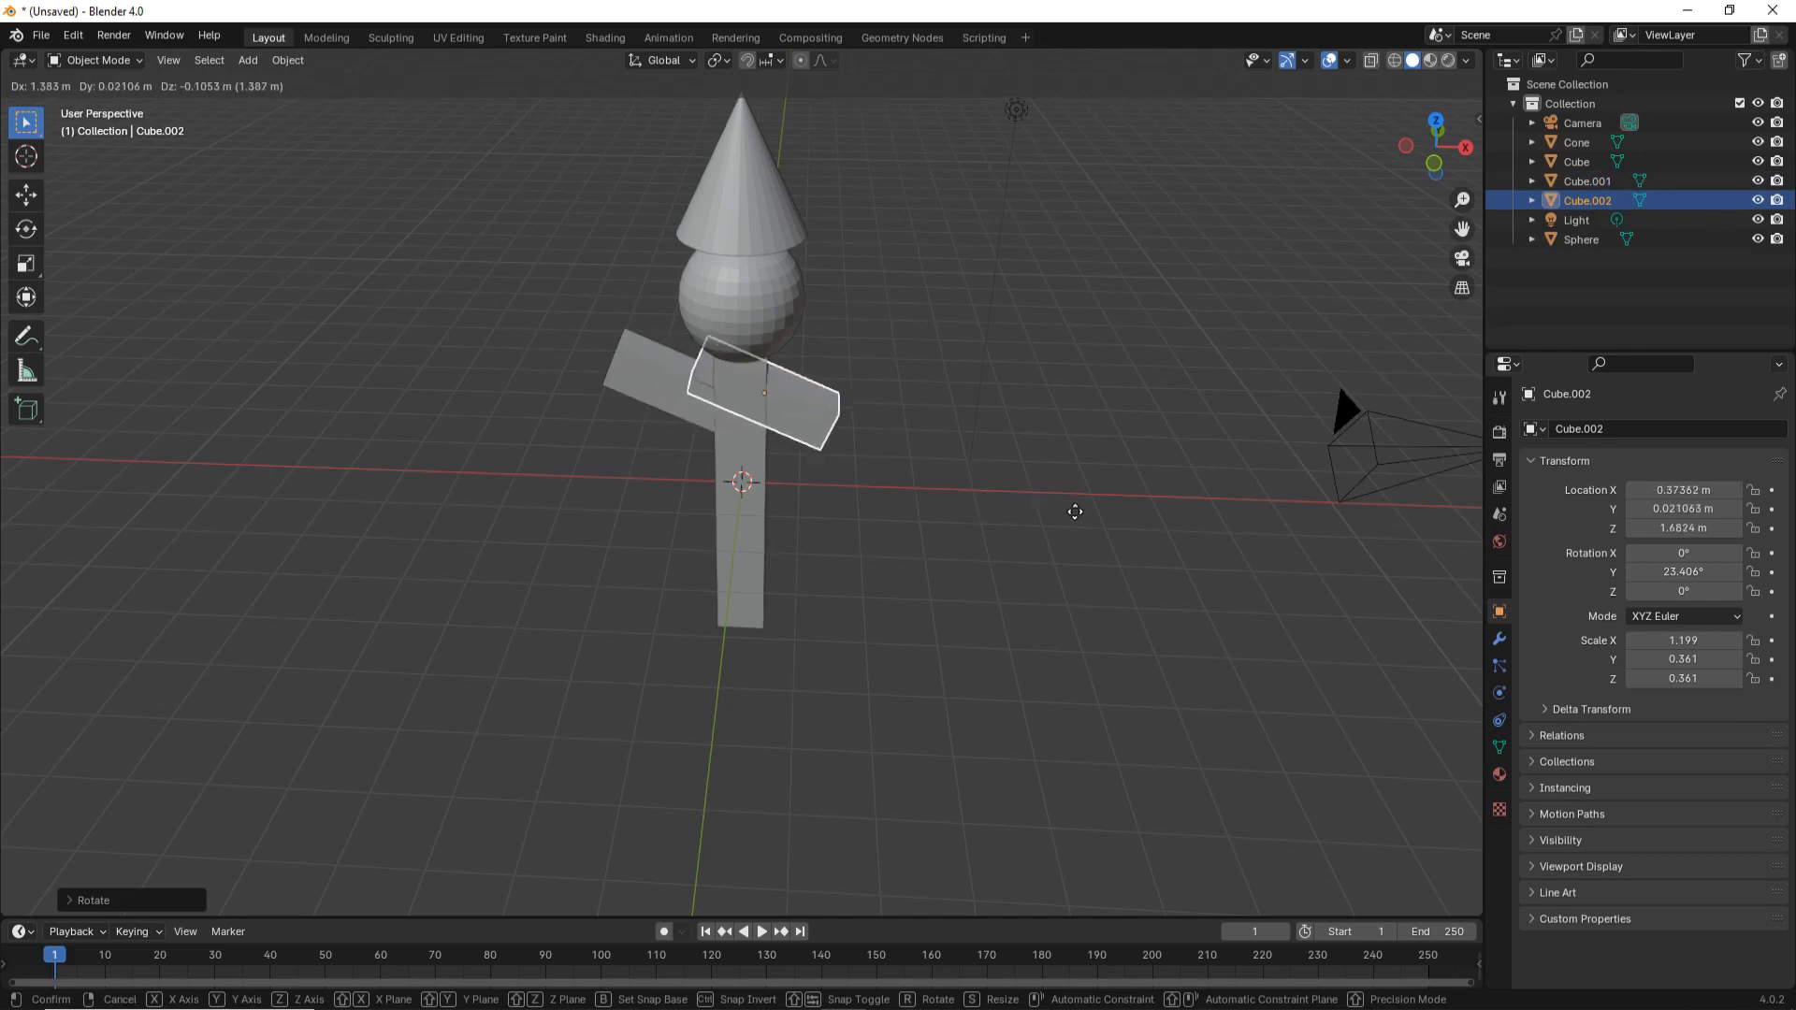
click(1104, 511)
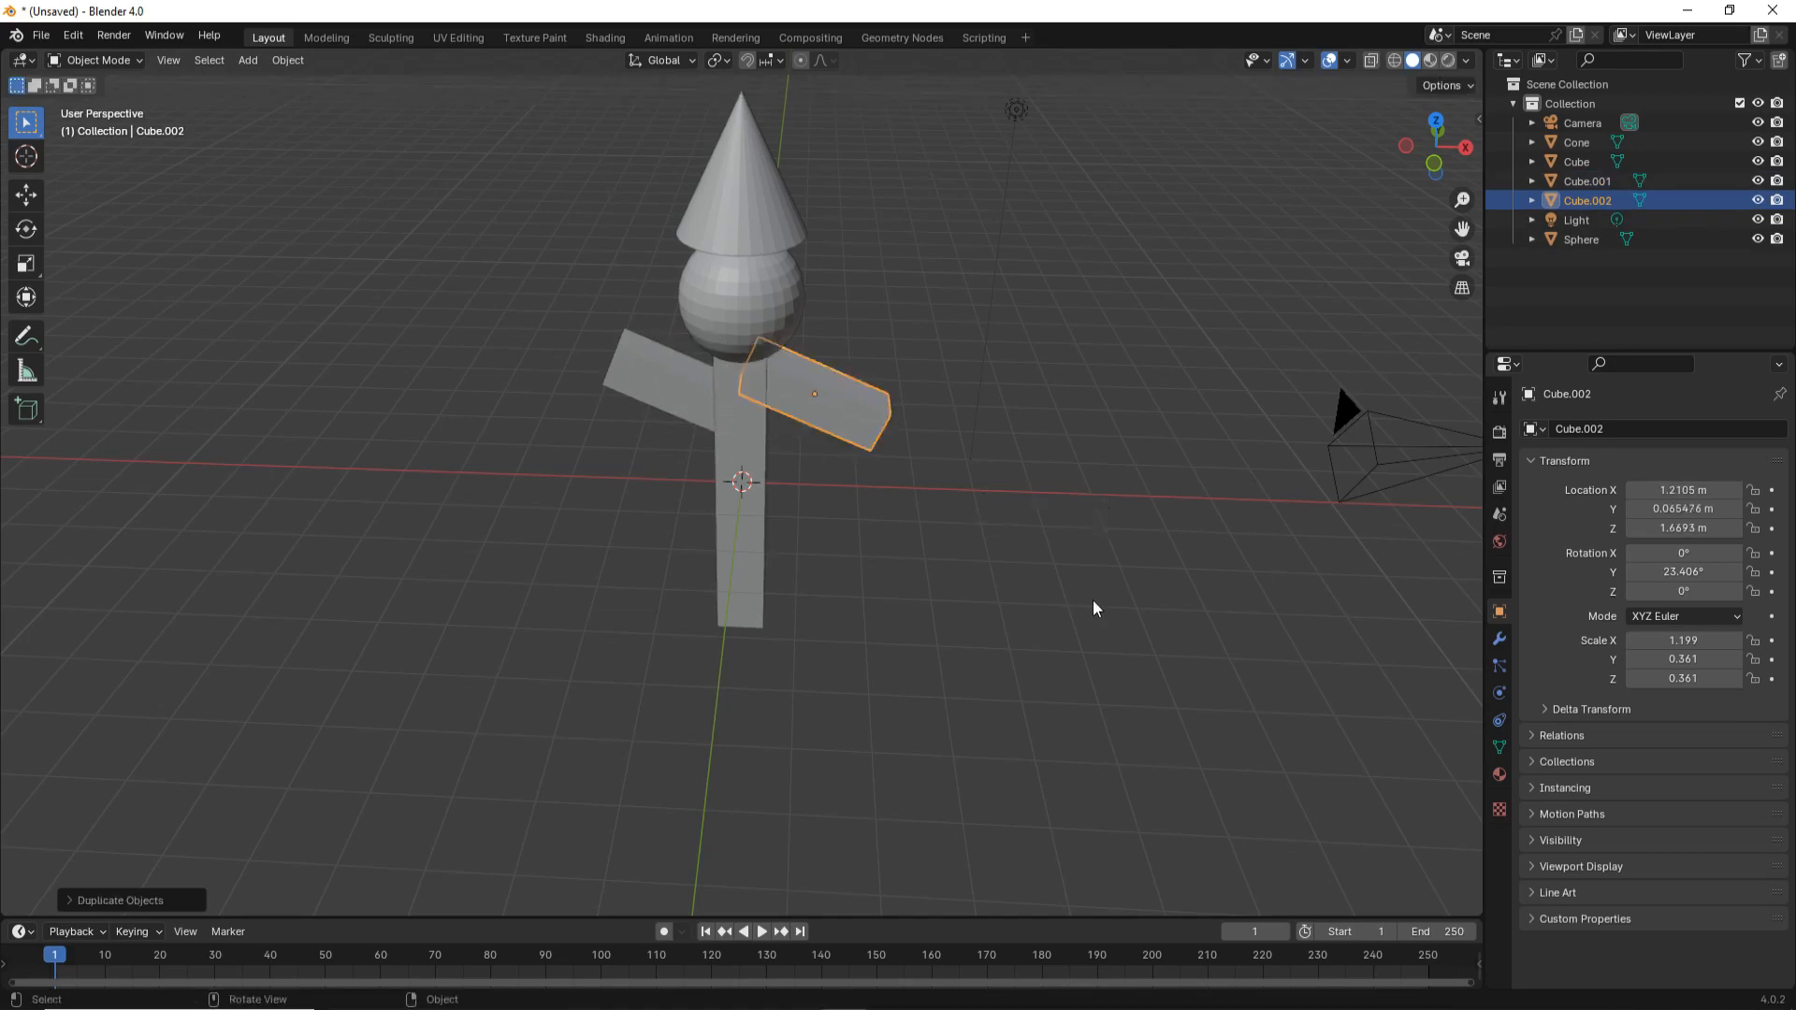
key(r)
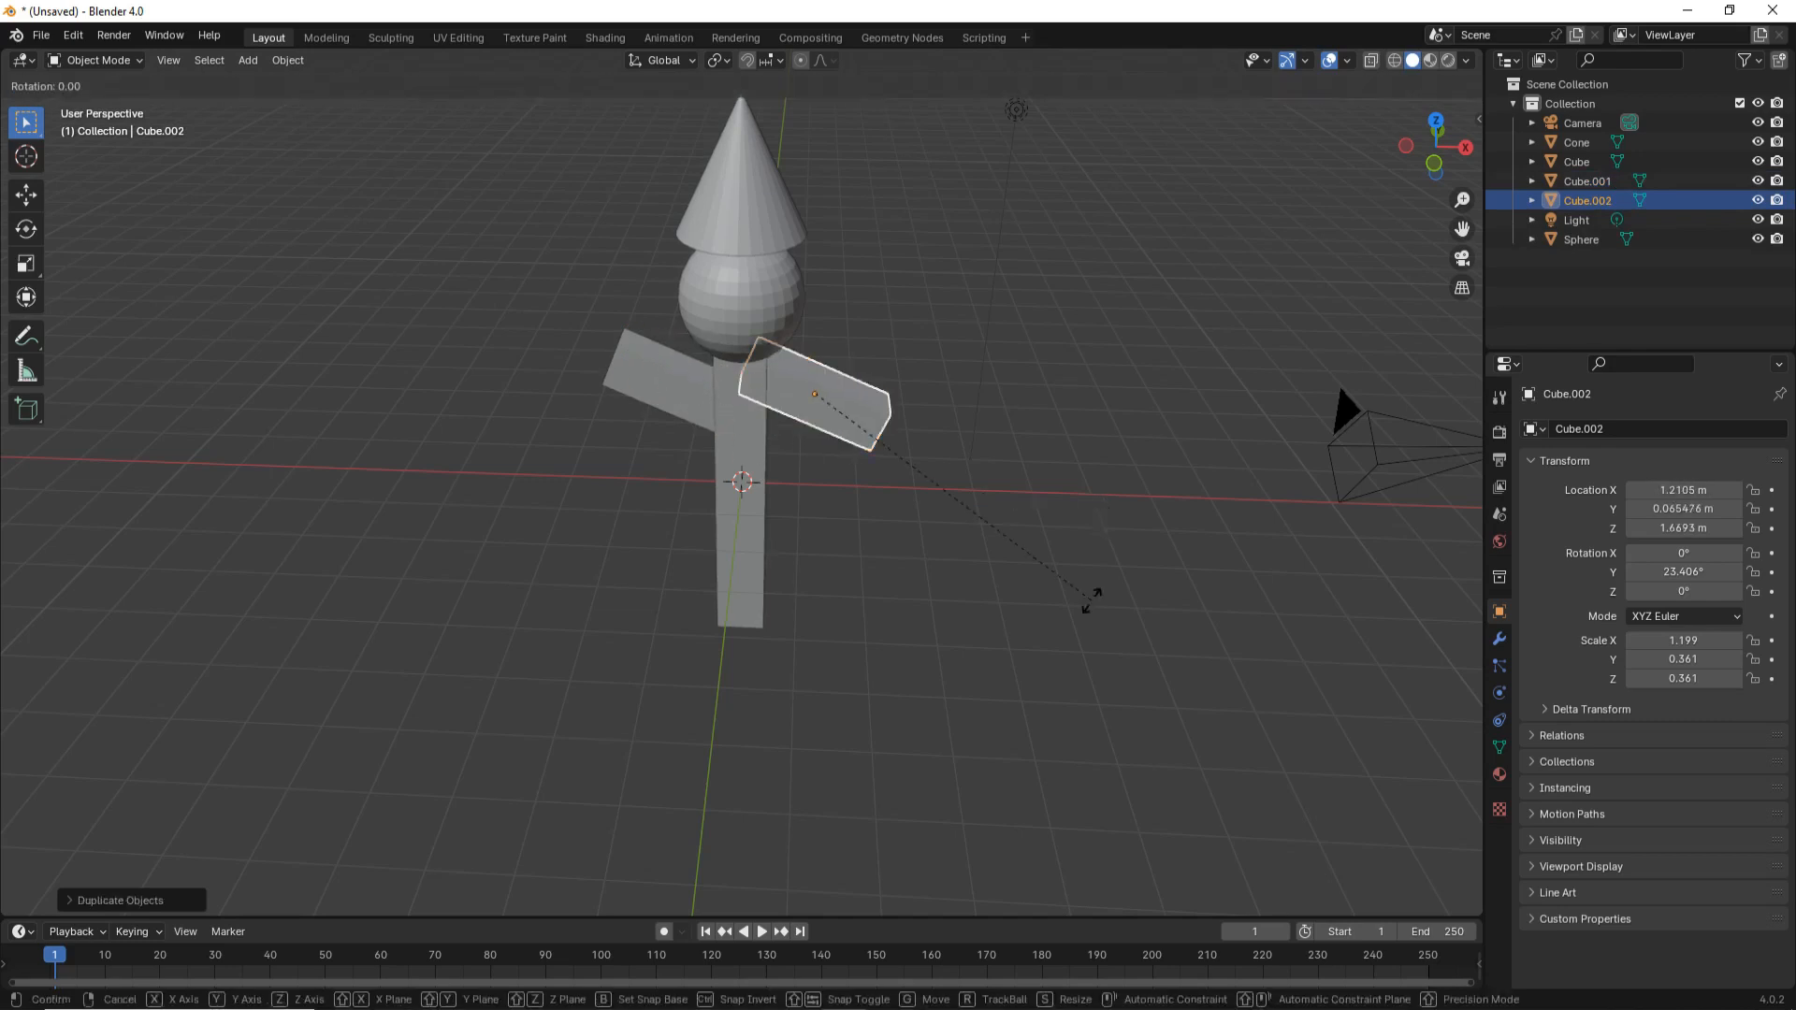
key(z)
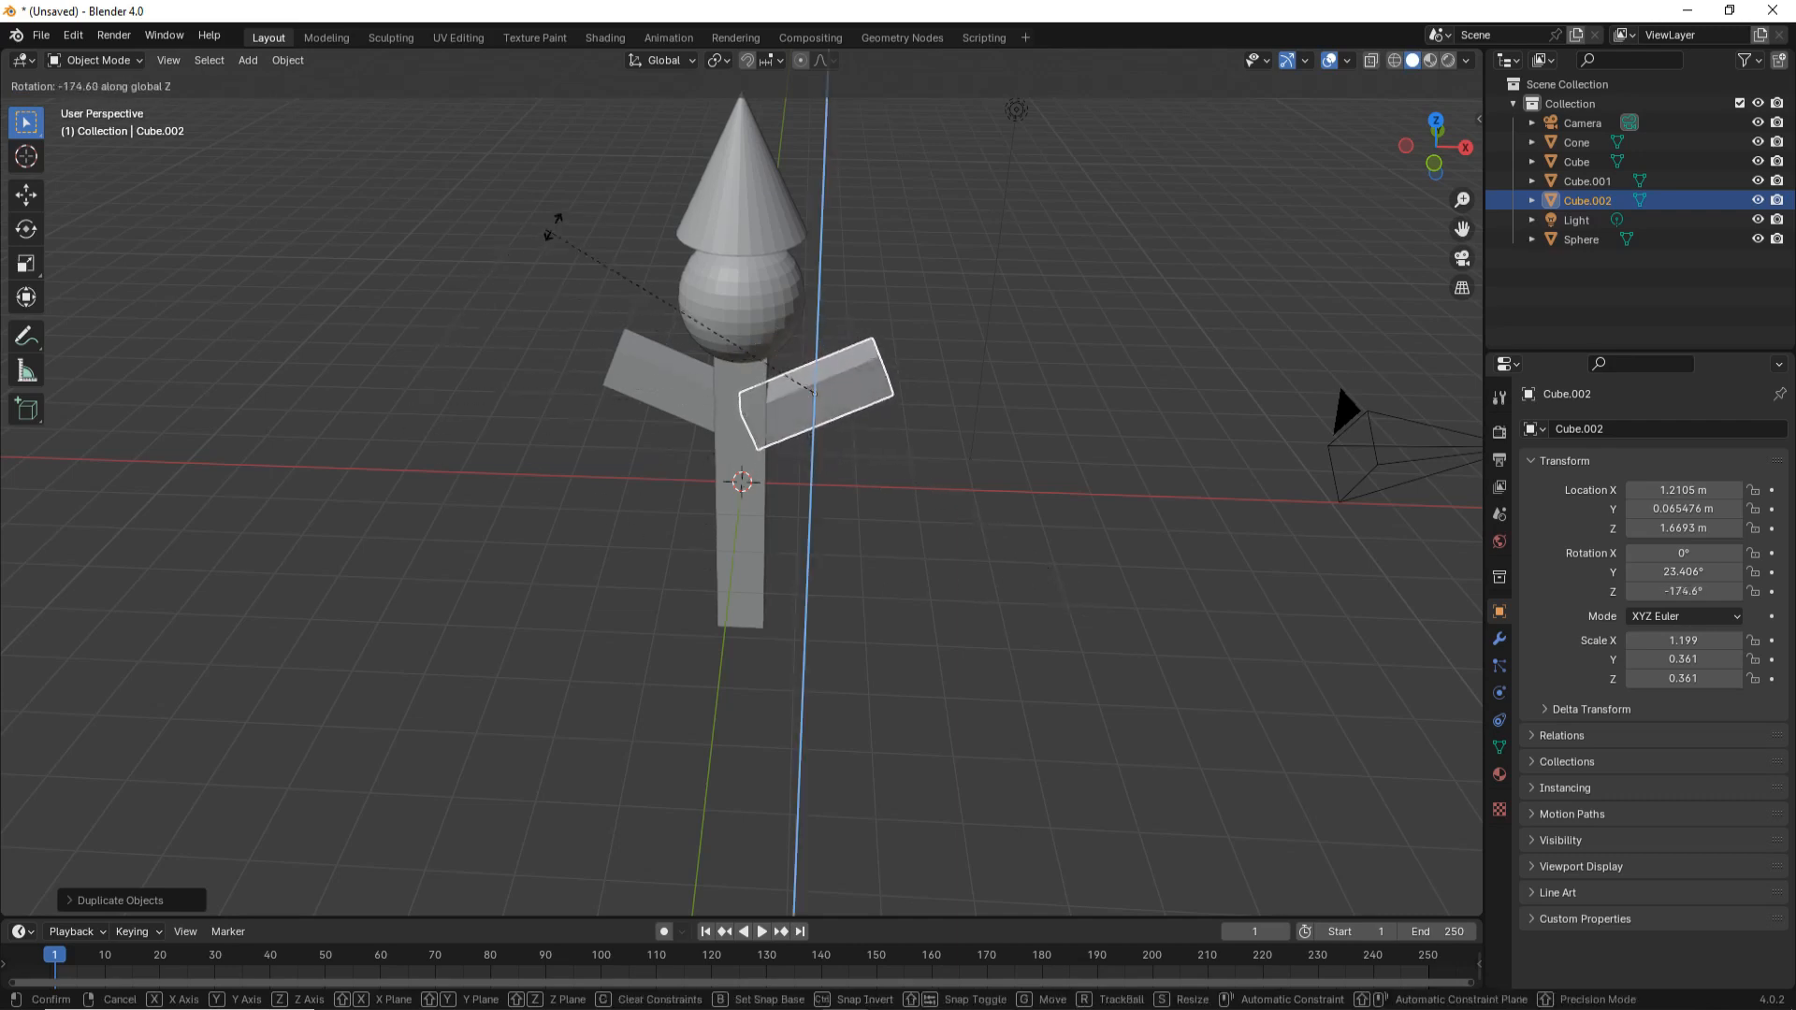
click(608, 234)
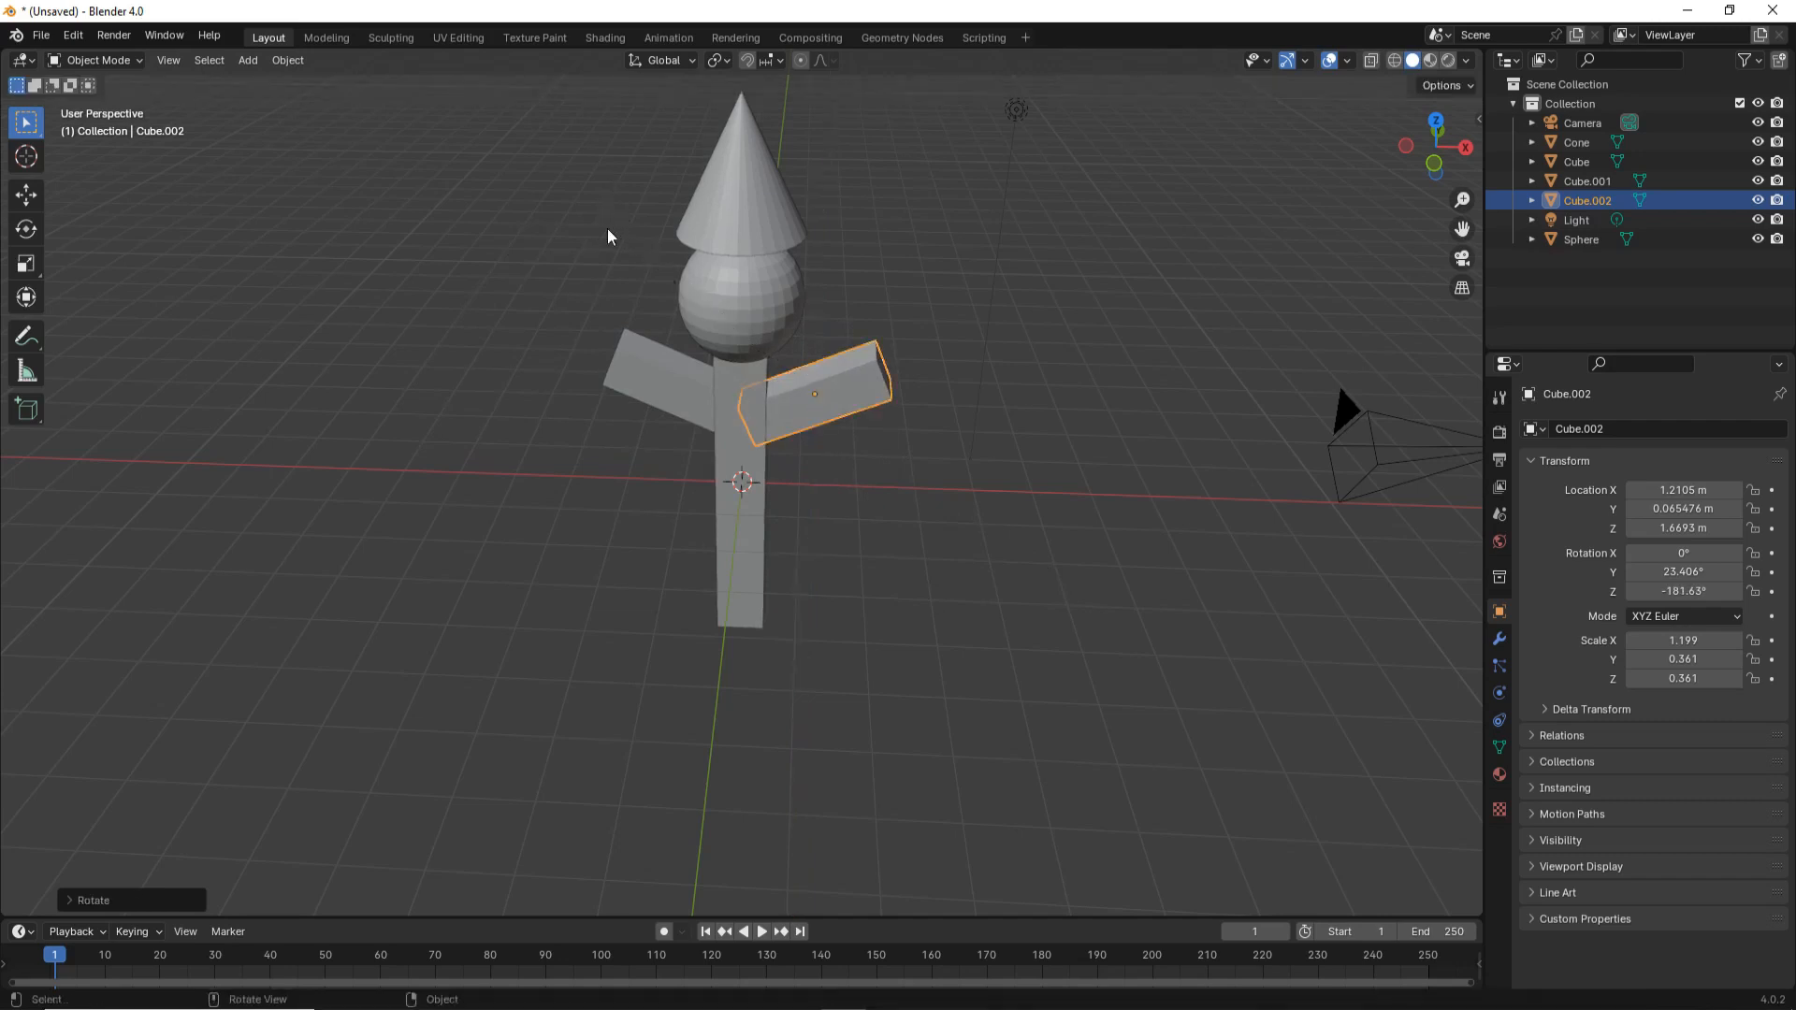
click(1053, 595)
middle_drag(1038, 616, 1051, 565)
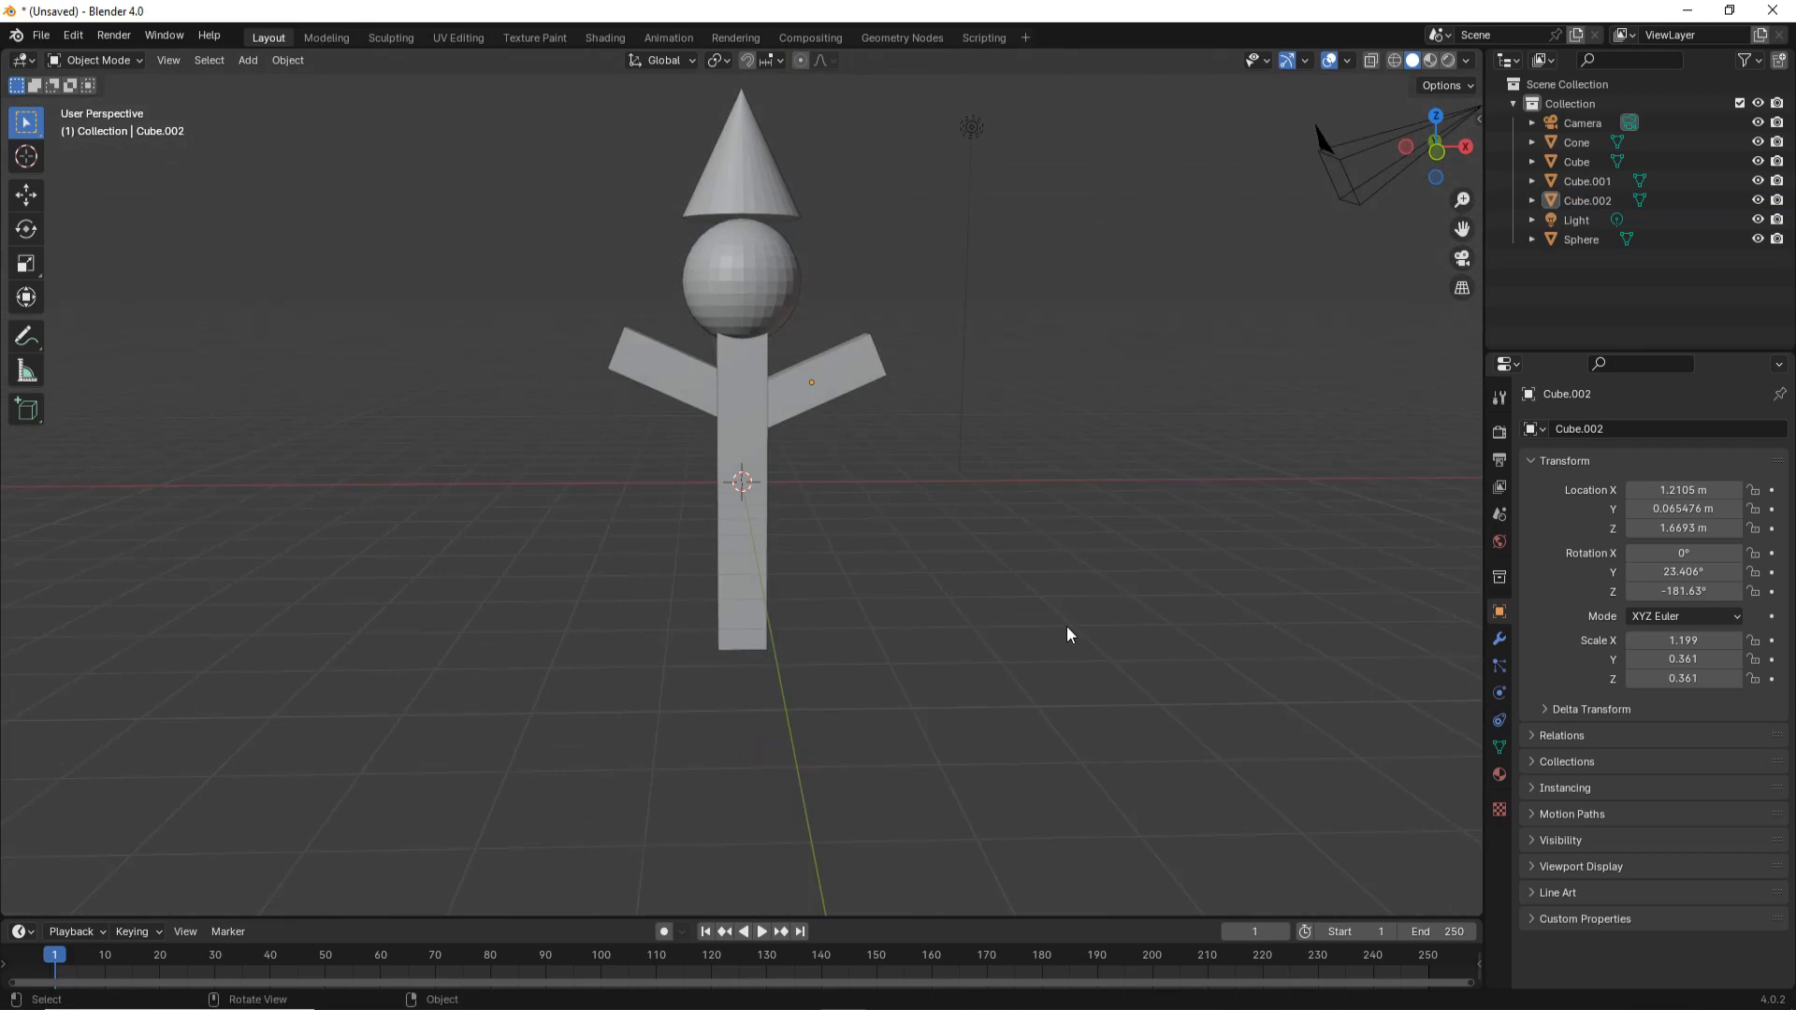
middle_drag(1067, 631, 1078, 570)
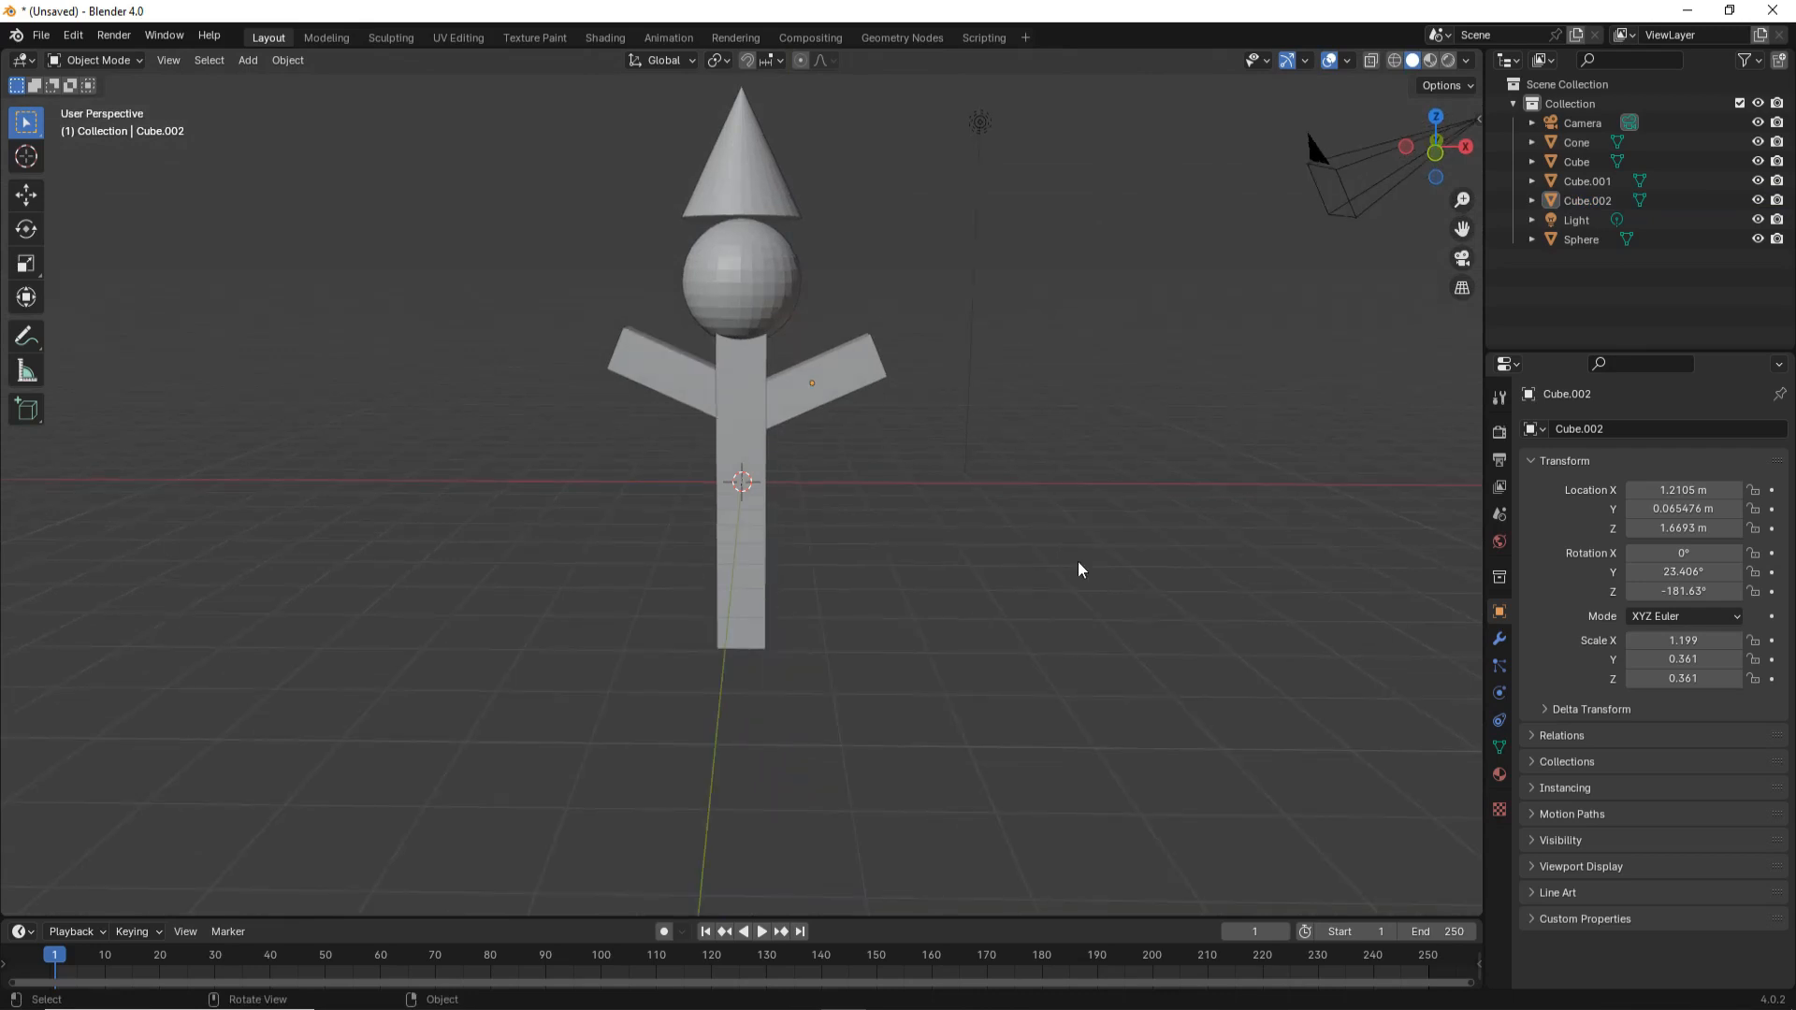